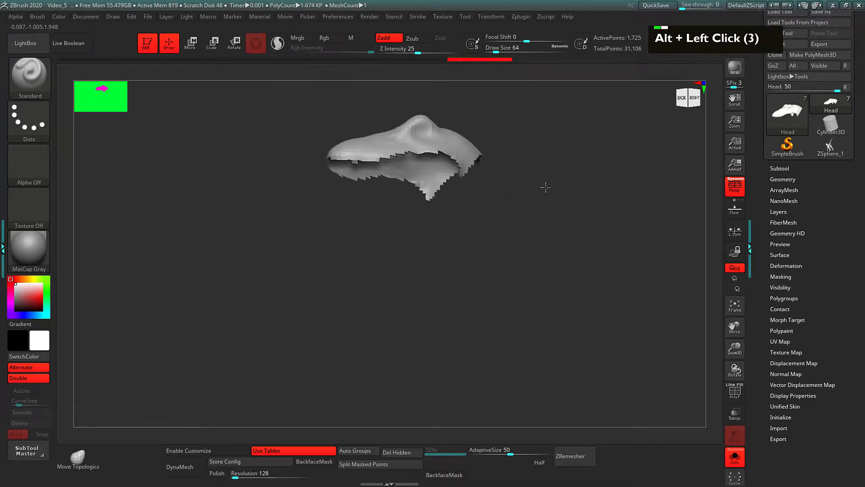
Convert the isolated head subtool to a DynaMesh at resolution 128, closing its open underside
{"action": "left_click", "coordinate": [779, 180]}
{"action": "left_click_drag", "start_coordinate": [759, 247], "coordinate": [761, 185]}
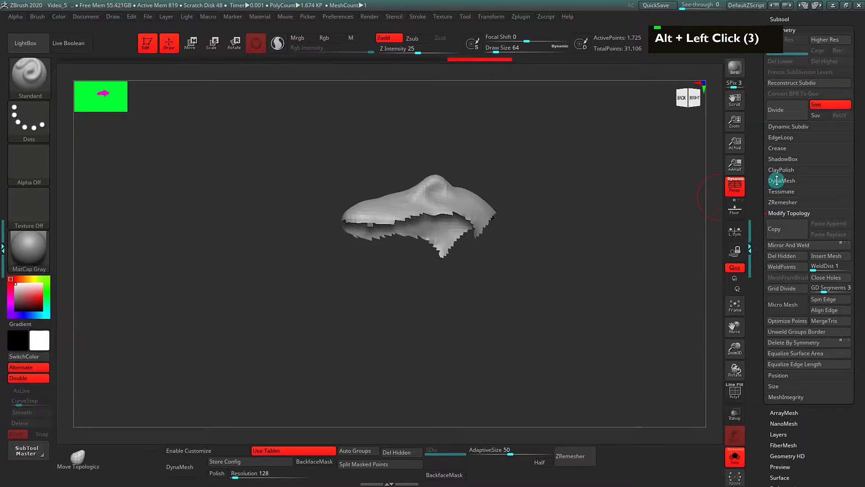
{"action": "left_click", "coordinate": [776, 181]}
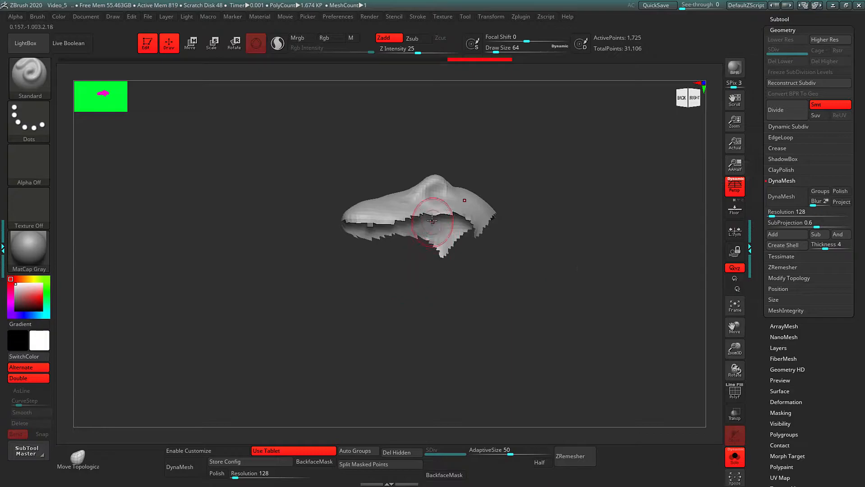
{"action": "left_click", "coordinate": [777, 196], "text": "alt"}
{"action": "left_click_drag", "start_coordinate": [572, 228], "coordinate": [586, 211], "text": "alt"}
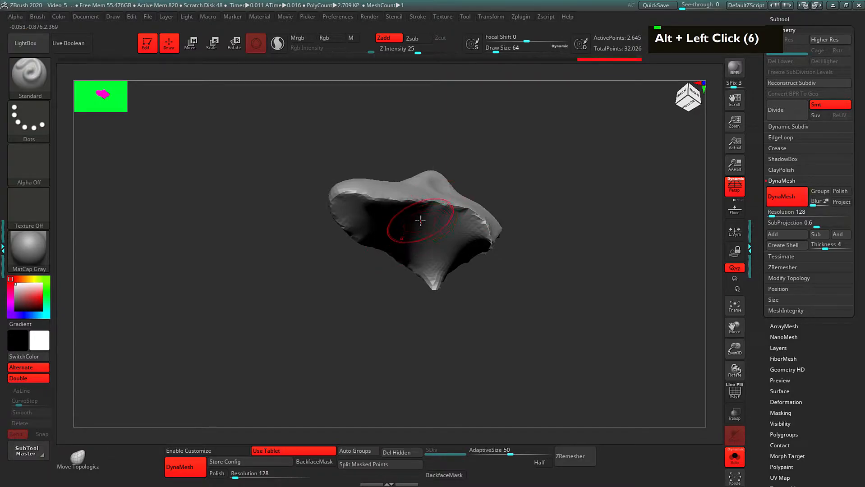
{"action": "left_click_drag", "start_coordinate": [560, 279], "coordinate": [585, 252], "text": "alt"}
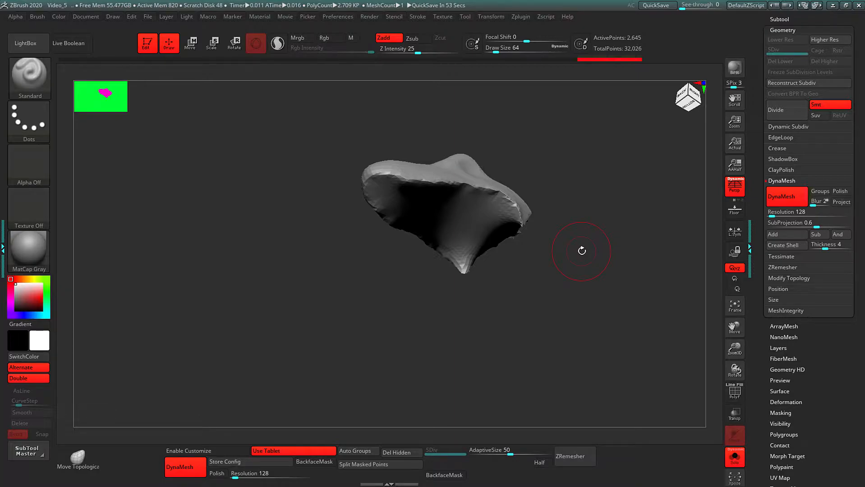
{"action": "left_click_drag", "start_coordinate": [582, 251], "coordinate": [582, 275]}
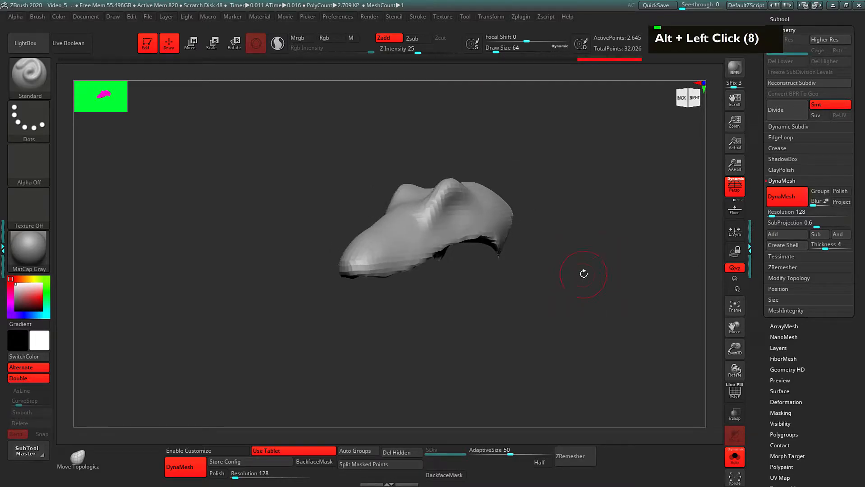
Set the Smooth brush's Z Intensity to 17
{"action": "left_click_drag", "start_coordinate": [444, 210], "coordinate": [378, 262]}
{"action": "left_click_drag", "start_coordinate": [472, 286], "coordinate": [484, 264], "text": "alt"}
{"action": "key", "text": "shift"}
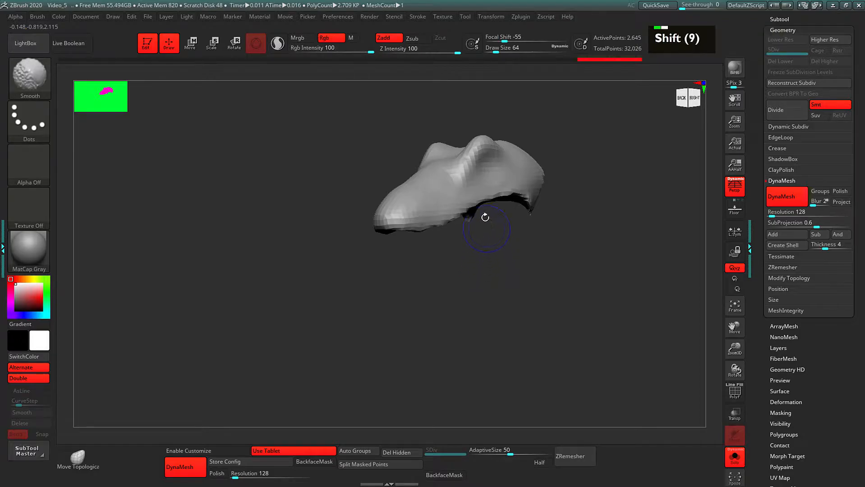
{"action": "left_click_drag", "start_coordinate": [456, 50], "coordinate": [406, 50], "text": "shift"}
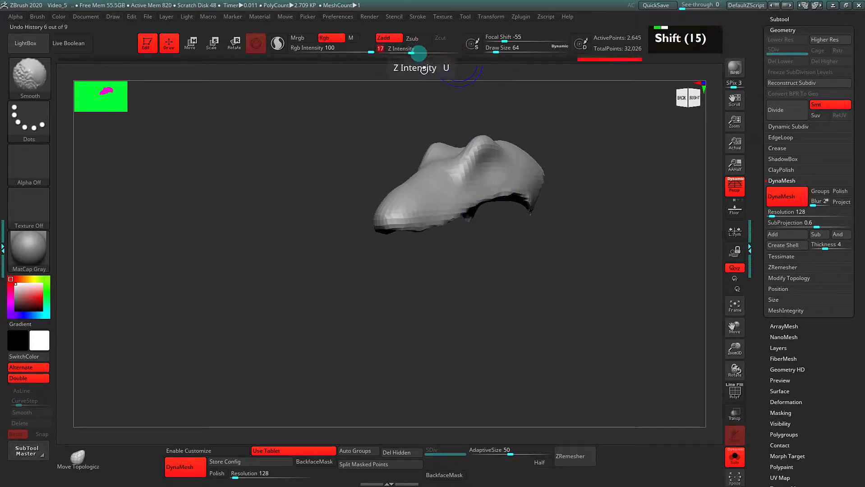
{"action": "mouse_move", "coordinate": [573, 134]}
{"action": "left_mouse_down", "text": "shift"}
{"action": "mouse_move", "coordinate": [583, 131]}
{"action": "mouse_move", "coordinate": [590, 104]}
{"action": "left_mouse_up", "text": "shift"}
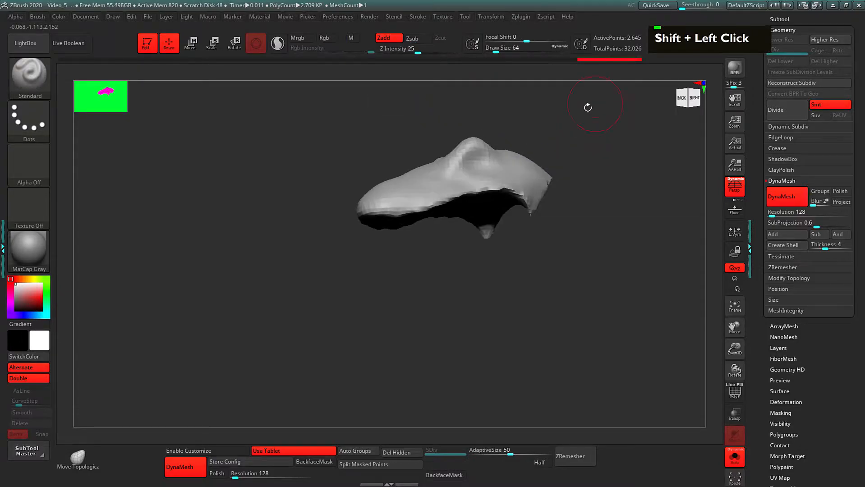
Set the draw size to 33, smooth the jagged lower edge of the head, and show all subtools again
{"action": "key", "text": "space"}
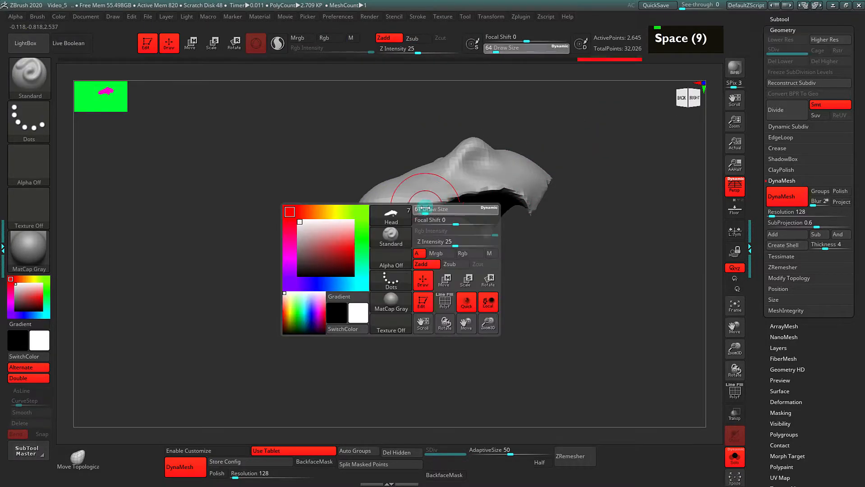
{"action": "left_click_drag", "start_coordinate": [398, 211], "coordinate": [447, 196], "text": "shift"}
{"action": "mouse_move", "coordinate": [596, 213]}
{"action": "left_mouse_down"}
{"action": "mouse_move", "coordinate": [547, 210]}
{"action": "mouse_move", "coordinate": [583, 169]}
{"action": "mouse_move", "coordinate": [606, 165]}
{"action": "mouse_move", "coordinate": [570, 177]}
{"action": "mouse_move", "coordinate": [623, 214]}
{"action": "mouse_move", "coordinate": [586, 207]}
{"action": "mouse_move", "coordinate": [620, 217]}
{"action": "mouse_move", "coordinate": [556, 269]}
{"action": "left_mouse_up"}
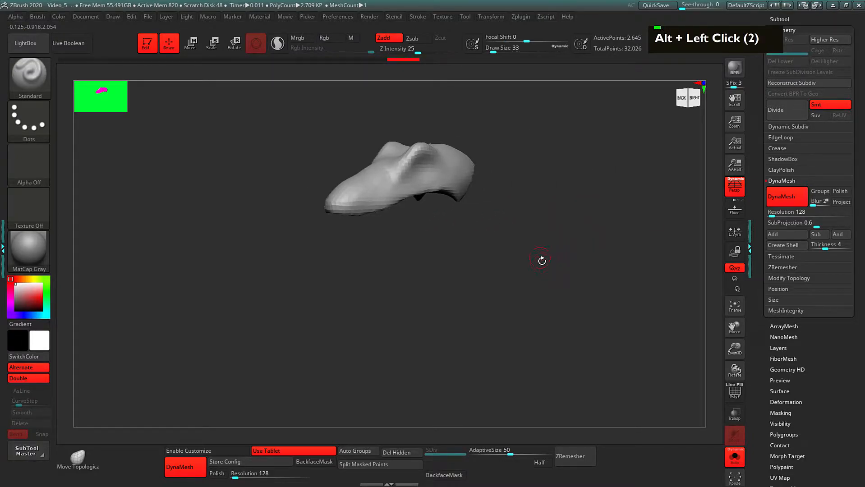
{"action": "key", "text": "s"}
{"action": "left_click_drag", "start_coordinate": [581, 195], "coordinate": [550, 168], "text": "alt"}
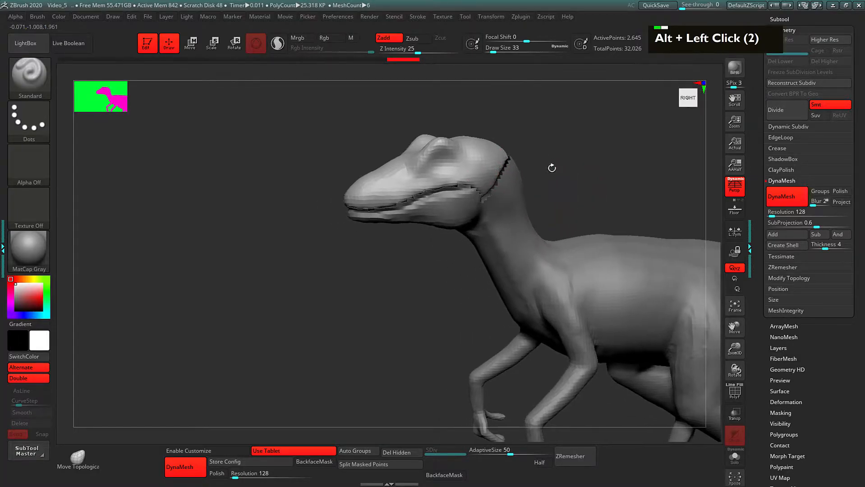
Convert the jaw and the neck subtools to DynaMesh at resolution 128
{"action": "left_click", "coordinate": [455, 215], "text": "alt"}
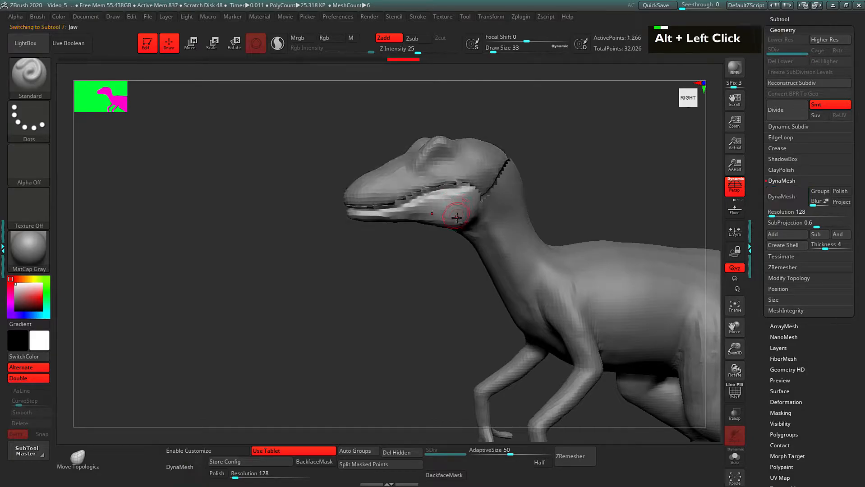
{"action": "left_click", "coordinate": [773, 199]}
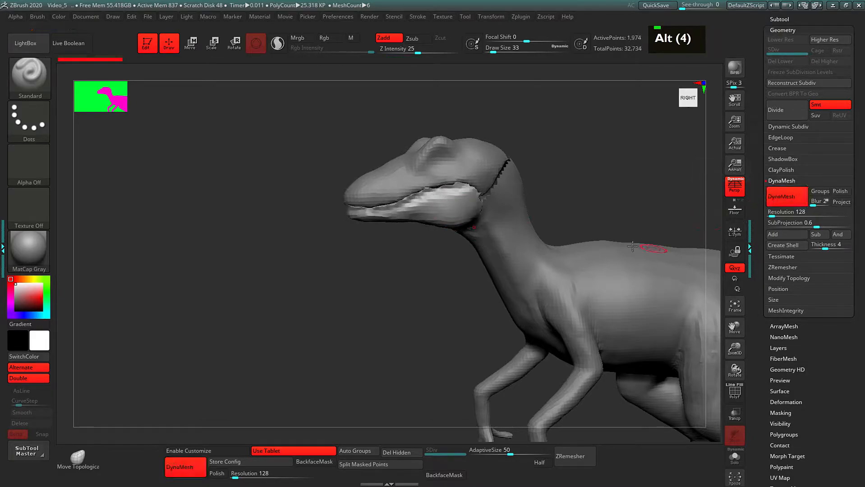
{"action": "left_click_drag", "start_coordinate": [633, 178], "coordinate": [547, 163], "text": "alt"}
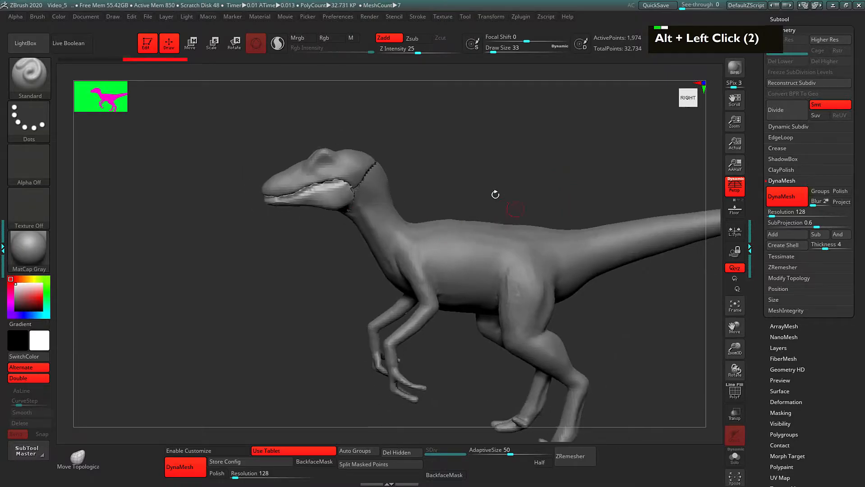
{"action": "left_click_drag", "start_coordinate": [502, 199], "coordinate": [508, 187], "text": "alt"}
{"action": "left_click", "coordinate": [409, 210], "text": "alt"}
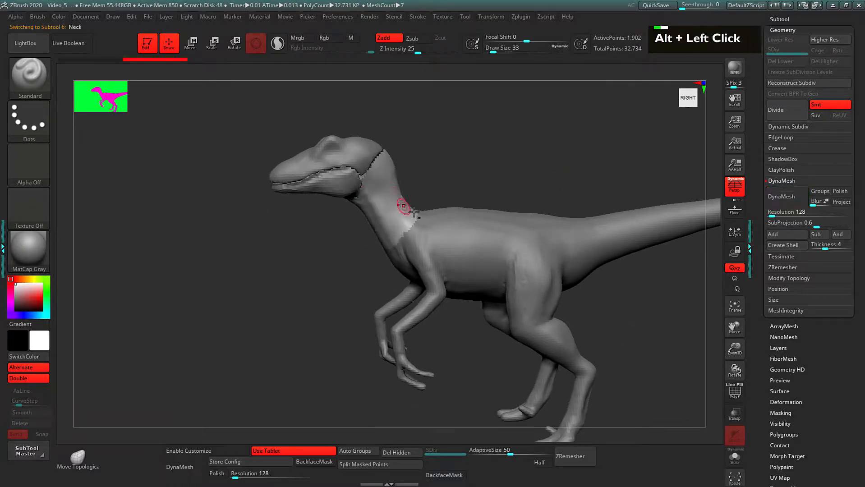
{"action": "left_click", "coordinate": [780, 196], "text": "alt"}
Convert the torso and the tail subtools to DynaMesh at resolution 128
{"action": "left_click_drag", "start_coordinate": [517, 170], "coordinate": [450, 215], "text": "alt"}
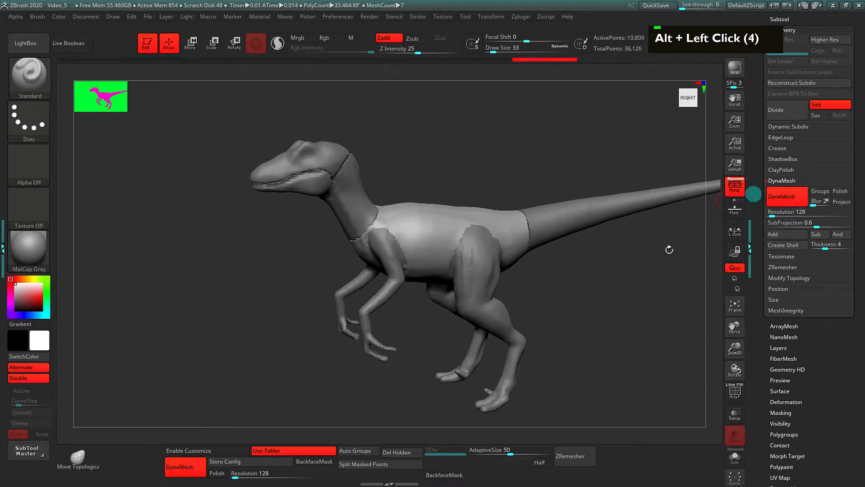
{"action": "left_click_drag", "start_coordinate": [700, 230], "coordinate": [564, 259], "text": "alt"}
{"action": "left_click", "coordinate": [496, 232], "text": "alt"}
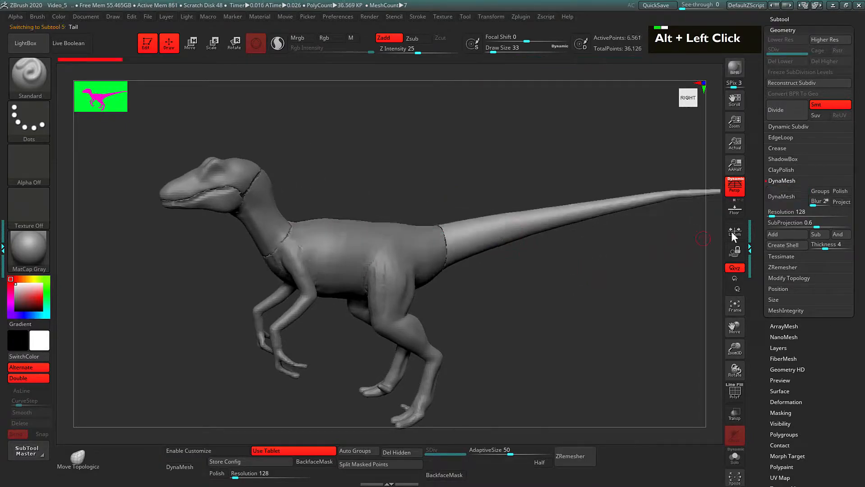
{"action": "left_click_drag", "start_coordinate": [561, 296], "coordinate": [446, 281], "text": "alt"}
Convert the legs and the hands subtools to DynaMesh at resolution 128
{"action": "left_click", "coordinate": [455, 236], "text": "alt"}
{"action": "left_click", "coordinate": [781, 201]}
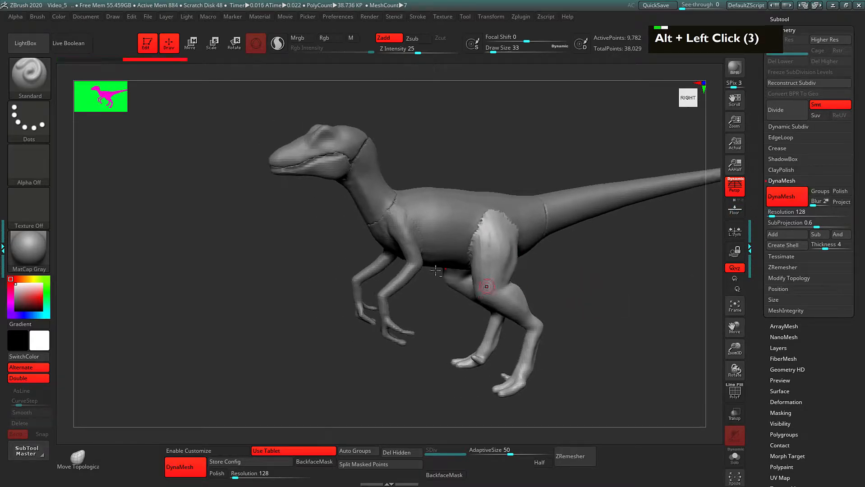
{"action": "left_click", "coordinate": [403, 238], "text": "alt"}
{"action": "left_click", "coordinate": [785, 197]}
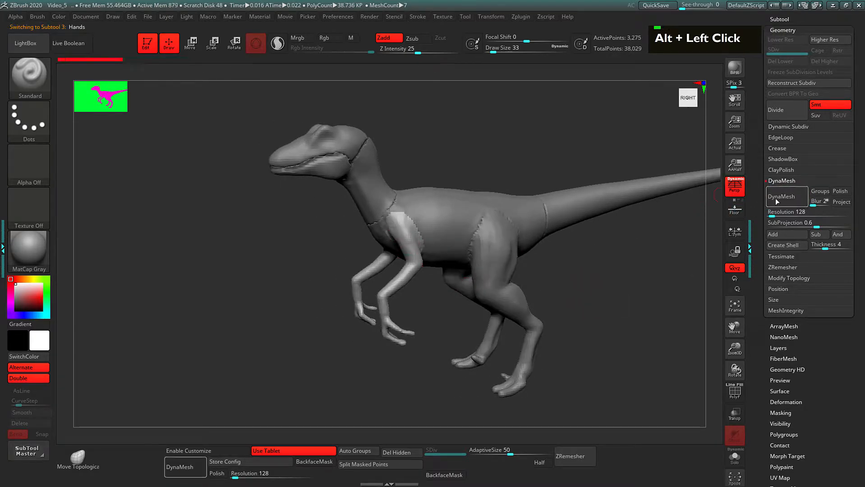
{"action": "left_click_drag", "start_coordinate": [628, 278], "coordinate": [692, 293], "text": "alt"}
{"action": "left_click_drag", "start_coordinate": [560, 157], "coordinate": [513, 178], "text": "alt"}
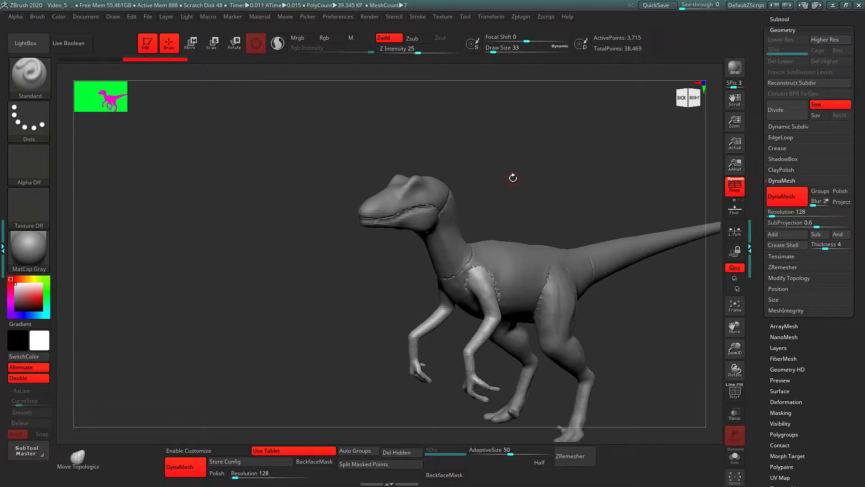
Select the jaw subtool and move the transform gizmo's pivot to the hinge at the back of the jaw
{"action": "left_click_drag", "start_coordinate": [451, 245], "coordinate": [428, 194], "text": "alt"}
{"action": "mouse_move", "coordinate": [383, 256]}
{"action": "left_mouse_down", "text": "alt"}
{"action": "mouse_move", "coordinate": [453, 265]}
{"action": "mouse_move", "coordinate": [421, 300]}
{"action": "mouse_move", "coordinate": [427, 332]}
{"action": "mouse_move", "coordinate": [400, 278]}
{"action": "mouse_move", "coordinate": [370, 267]}
{"action": "left_mouse_up", "text": "alt"}
{"action": "left_click", "coordinate": [480, 242], "text": "alt"}
{"action": "key", "text": "w"}
{"action": "key", "text": "w"}
{"action": "left_click_drag", "start_coordinate": [497, 320], "coordinate": [308, 300], "text": "alt"}
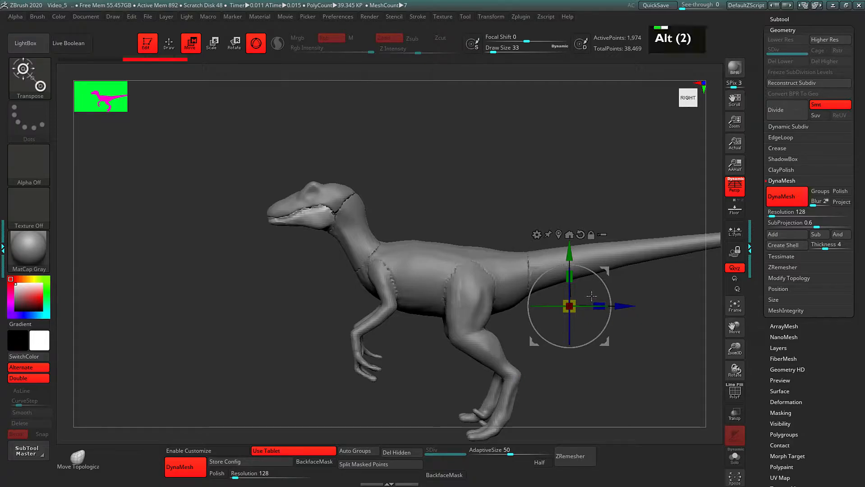
{"action": "left_click_drag", "start_coordinate": [604, 269], "coordinate": [363, 179], "text": "alt"}
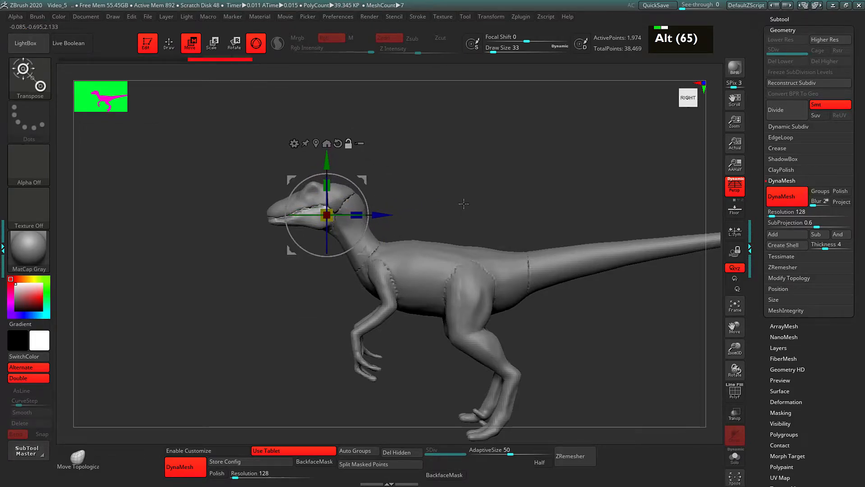
{"action": "left_click", "coordinate": [576, 195], "text": "alt"}
{"action": "left_click", "coordinate": [604, 220], "text": "alt"}
{"action": "left_click", "coordinate": [613, 212], "text": "alt"}
{"action": "left_click", "coordinate": [616, 206], "text": "alt"}
{"action": "left_click_drag", "start_coordinate": [616, 206], "coordinate": [616, 209], "text": "alt"}
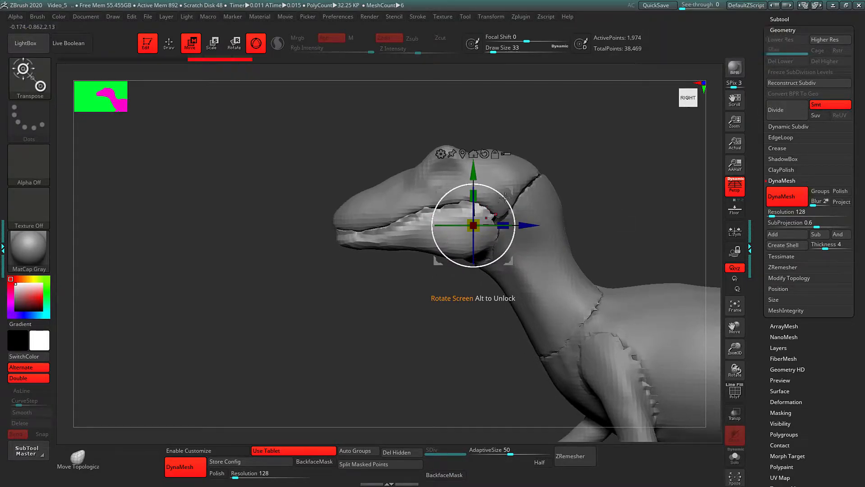
Refine the pivot position at the jaw hinge and rotate the lower jaw downward to open the mouth
{"action": "left_click_drag", "start_coordinate": [506, 197], "coordinate": [501, 181]}
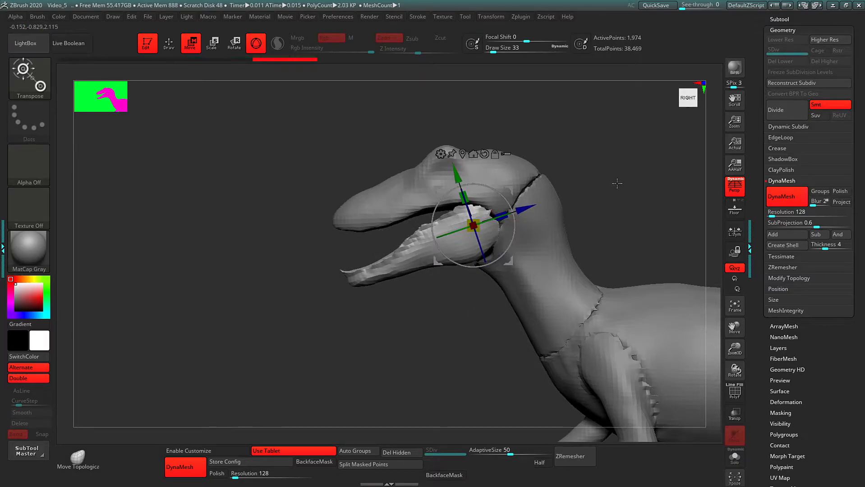
{"action": "key", "text": "ctrl+z"}
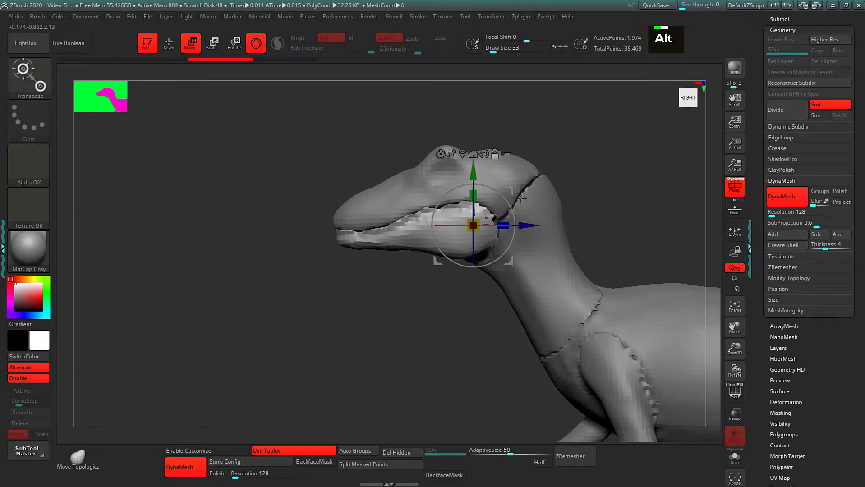
{"action": "mouse_move", "coordinate": [521, 198]}
{"action": "left_mouse_down", "text": "alt"}
{"action": "mouse_move", "coordinate": [529, 206]}
{"action": "mouse_move", "coordinate": [529, 189]}
{"action": "left_mouse_up", "text": "alt"}
{"action": "key", "text": "q"}
{"action": "left_click_drag", "start_coordinate": [600, 186], "coordinate": [618, 167]}
{"action": "left_click_drag", "start_coordinate": [631, 205], "coordinate": [571, 177], "text": "alt"}
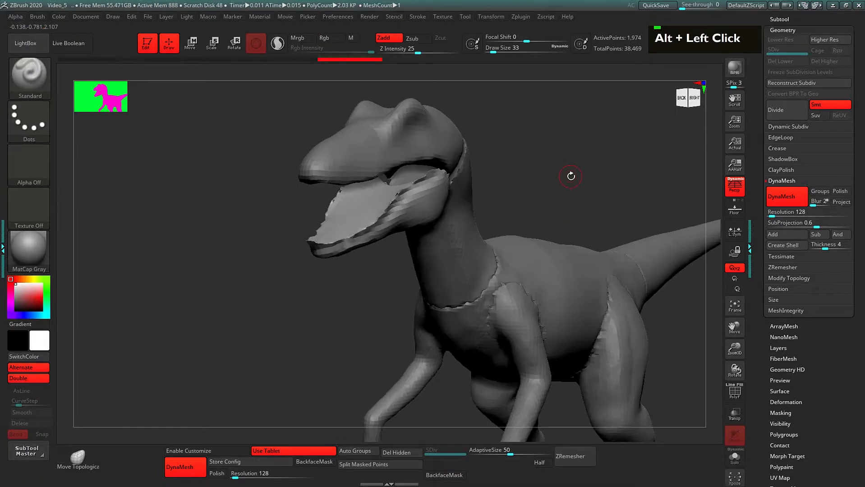
Smooth the jagged rim and rear edge of the lower jaw, isolating it to reach the back
{"action": "mouse_move", "coordinate": [325, 238]}
{"action": "left_mouse_down", "text": "shift"}
{"action": "mouse_move", "coordinate": [389, 203]}
{"action": "mouse_move", "coordinate": [383, 210]}
{"action": "left_mouse_up", "text": "shift"}
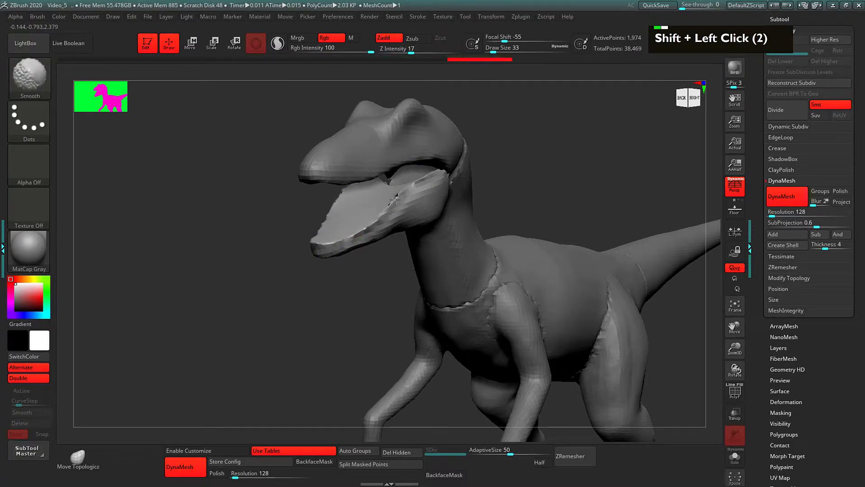
{"action": "left_click_drag", "start_coordinate": [547, 185], "coordinate": [503, 189], "text": "shift"}
{"action": "mouse_move", "coordinate": [424, 170]}
{"action": "left_mouse_down", "text": "shift"}
{"action": "mouse_move", "coordinate": [408, 161]}
{"action": "mouse_move", "coordinate": [438, 194]}
{"action": "left_mouse_up", "text": "shift"}
{"action": "mouse_move", "coordinate": [420, 252]}
{"action": "left_mouse_down"}
{"action": "mouse_move", "coordinate": [473, 245]}
{"action": "mouse_move", "coordinate": [442, 250]}
{"action": "left_mouse_up"}
{"action": "left_click_drag", "start_coordinate": [353, 326], "coordinate": [464, 296], "text": "alt"}
{"action": "key", "text": "s"}
{"action": "mouse_move", "coordinate": [518, 242]}
{"action": "left_mouse_down", "text": "alt"}
{"action": "mouse_move", "coordinate": [498, 275]}
{"action": "mouse_move", "coordinate": [408, 246]}
{"action": "left_mouse_up", "text": "alt"}
{"action": "mouse_move", "coordinate": [512, 209]}
{"action": "left_mouse_down", "text": "shift"}
{"action": "mouse_move", "coordinate": [523, 220]}
{"action": "mouse_move", "coordinate": [498, 201]}
{"action": "left_mouse_up", "text": "shift"}
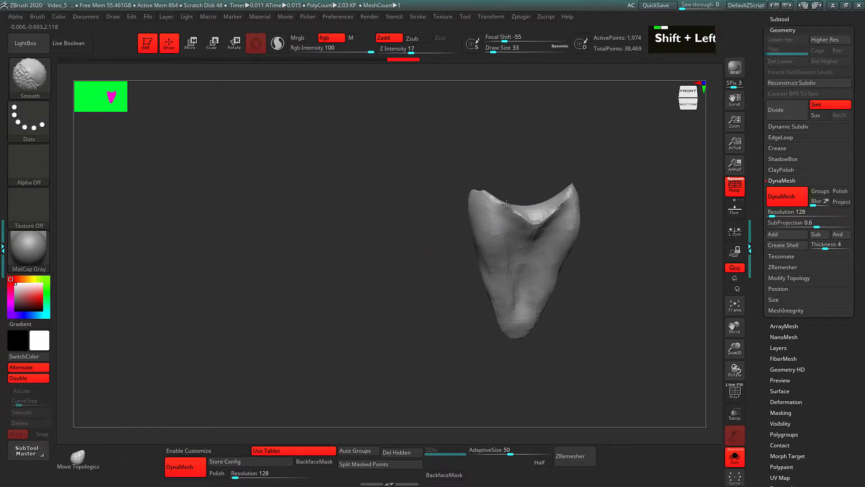
Carve a hollow along the inner surface of the lower jaw with the ClayBuildup brush in subtractive mode
{"action": "mouse_move", "coordinate": [382, 316]}
{"action": "left_mouse_down"}
{"action": "mouse_move", "coordinate": [556, 309]}
{"action": "mouse_move", "coordinate": [444, 280]}
{"action": "mouse_move", "coordinate": [479, 303]}
{"action": "mouse_move", "coordinate": [569, 251]}
{"action": "mouse_move", "coordinate": [525, 280]}
{"action": "mouse_move", "coordinate": [421, 281]}
{"action": "left_mouse_up"}
{"action": "key", "text": "2"}
{"action": "left_click_drag", "start_coordinate": [391, 224], "coordinate": [394, 257], "text": "alt"}
{"action": "left_click_drag", "start_coordinate": [389, 229], "coordinate": [392, 281], "text": "alt"}
{"action": "left_click_drag", "start_coordinate": [392, 242], "coordinate": [388, 290], "text": "alt"}
{"action": "left_click_drag", "start_coordinate": [389, 253], "coordinate": [381, 306], "text": "alt"}
{"action": "left_click_drag", "start_coordinate": [384, 248], "coordinate": [378, 304], "text": "alt"}
{"action": "left_click_drag", "start_coordinate": [383, 232], "coordinate": [377, 307], "text": "alt"}
{"action": "left_click_drag", "start_coordinate": [393, 252], "coordinate": [383, 315], "text": "alt"}
{"action": "left_click_drag", "start_coordinate": [389, 282], "coordinate": [380, 332], "text": "alt"}
{"action": "left_click_drag", "start_coordinate": [382, 300], "coordinate": [373, 328], "text": "alt"}
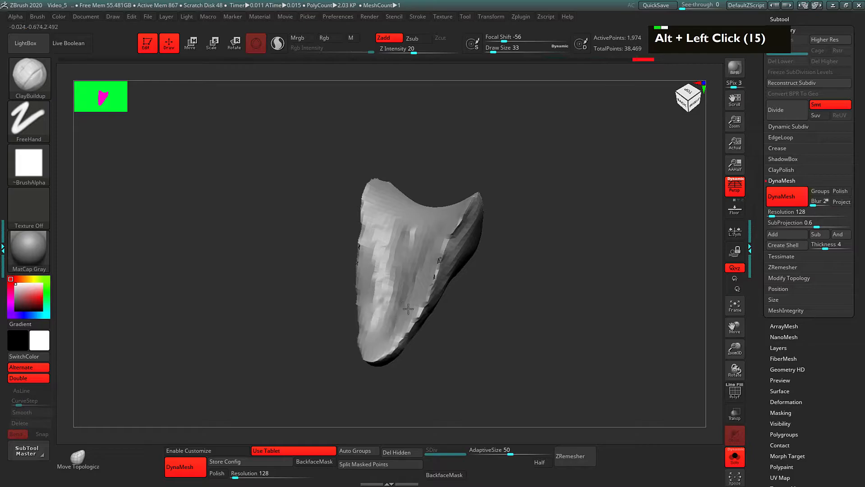
{"action": "left_click_drag", "start_coordinate": [376, 279], "coordinate": [371, 312], "text": "alt"}
{"action": "left_click_drag", "start_coordinate": [376, 253], "coordinate": [372, 293], "text": "alt"}
{"action": "left_click_drag", "start_coordinate": [381, 232], "coordinate": [377, 277], "text": "alt"}
{"action": "left_click_drag", "start_coordinate": [411, 234], "coordinate": [402, 270], "text": "alt"}
{"action": "left_click_drag", "start_coordinate": [395, 246], "coordinate": [387, 295], "text": "alt"}
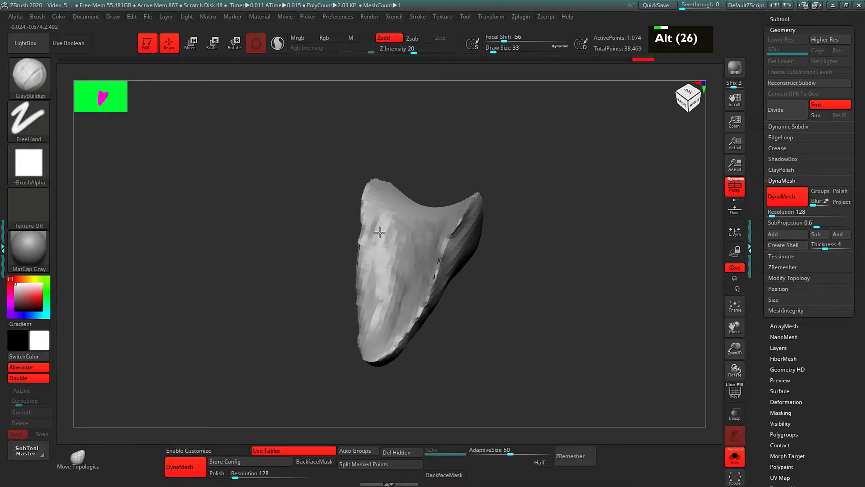
{"action": "left_click_drag", "start_coordinate": [395, 219], "coordinate": [394, 246], "text": "alt"}
{"action": "left_click_drag", "start_coordinate": [397, 225], "coordinate": [396, 251], "text": "alt"}
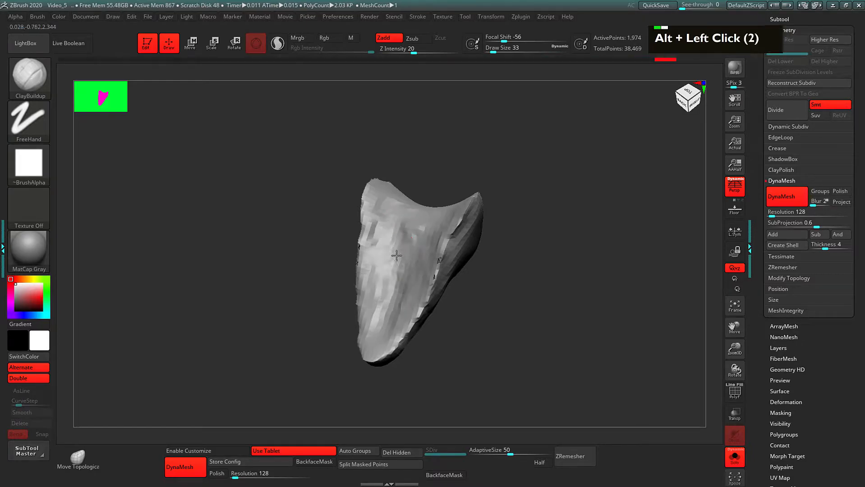
{"action": "mouse_move", "coordinate": [379, 313]}
{"action": "left_mouse_down", "text": "alt"}
{"action": "mouse_move", "coordinate": [378, 328]}
{"action": "mouse_move", "coordinate": [376, 280]}
{"action": "mouse_move", "coordinate": [380, 325]}
{"action": "left_mouse_up", "text": "alt"}
{"action": "mouse_move", "coordinate": [379, 267]}
{"action": "left_mouse_down", "text": "alt"}
{"action": "mouse_move", "coordinate": [383, 239]}
{"action": "mouse_move", "coordinate": [409, 242]}
{"action": "mouse_move", "coordinate": [390, 216]}
{"action": "left_mouse_up", "text": "alt"}
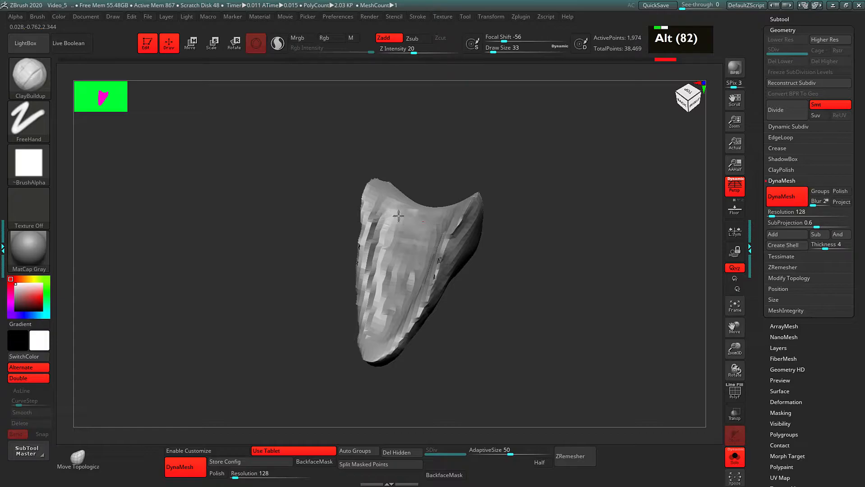
{"action": "left_click_drag", "start_coordinate": [402, 266], "coordinate": [390, 299], "text": "alt"}
{"action": "mouse_move", "coordinate": [384, 269]}
{"action": "left_mouse_down", "text": "alt"}
{"action": "mouse_move", "coordinate": [384, 249]}
{"action": "mouse_move", "coordinate": [406, 284]}
{"action": "mouse_move", "coordinate": [402, 241]}
{"action": "mouse_move", "coordinate": [423, 262]}
{"action": "left_mouse_up", "text": "alt"}
Build up volume along the sides and underside of the lower jaw with ClayBuildup strokes
{"action": "left_click_drag", "start_coordinate": [496, 225], "coordinate": [506, 210], "text": "alt"}
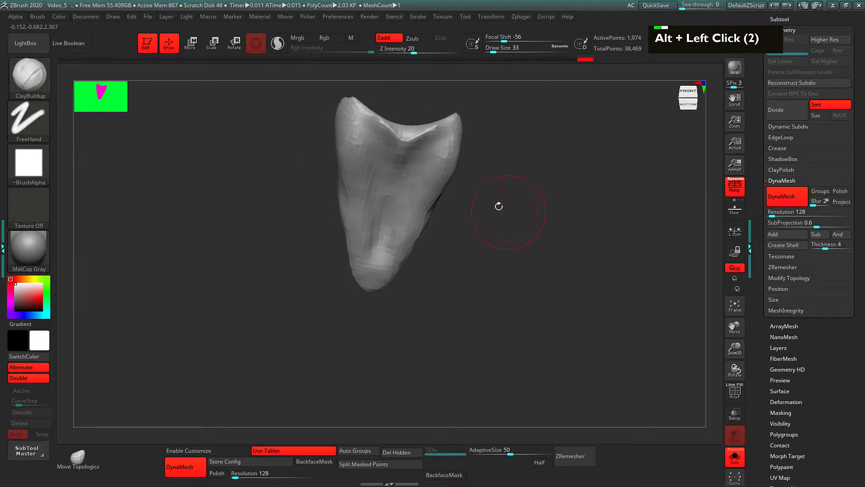
{"action": "key", "text": "space"}
{"action": "left_click_drag", "start_coordinate": [446, 195], "coordinate": [440, 194]}
{"action": "key", "text": "space"}
{"action": "mouse_move", "coordinate": [394, 136]}
{"action": "left_mouse_down"}
{"action": "mouse_move", "coordinate": [407, 140]}
{"action": "mouse_move", "coordinate": [393, 135]}
{"action": "mouse_move", "coordinate": [357, 202]}
{"action": "mouse_move", "coordinate": [361, 253]}
{"action": "left_mouse_up"}
{"action": "mouse_move", "coordinate": [359, 158]}
{"action": "left_mouse_down"}
{"action": "mouse_move", "coordinate": [375, 290]}
{"action": "mouse_move", "coordinate": [362, 280]}
{"action": "left_mouse_up"}
{"action": "key", "text": "space"}
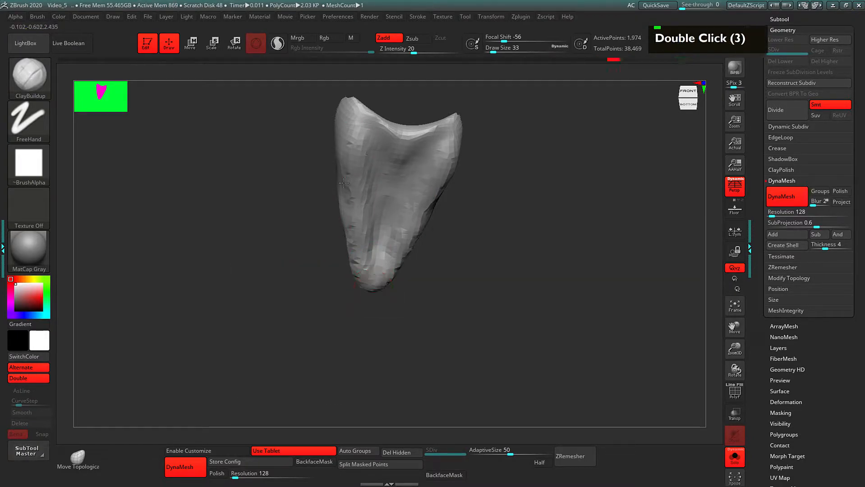
{"action": "left_click_drag", "start_coordinate": [347, 120], "coordinate": [351, 125]}
Remesh the sculpted lower jaw with DynaMesh at resolution 128 and show the whole dinosaur again
{"action": "mouse_move", "coordinate": [502, 245]}
{"action": "left_mouse_down", "text": "alt"}
{"action": "mouse_move", "coordinate": [502, 235]}
{"action": "mouse_move", "coordinate": [521, 239]}
{"action": "left_mouse_up", "text": "alt"}
{"action": "left_click_drag", "start_coordinate": [494, 267], "coordinate": [486, 216], "text": "alt"}
{"action": "mouse_move", "coordinate": [488, 187]}
{"action": "left_mouse_down", "text": "ctrl"}
{"action": "mouse_move", "coordinate": [513, 220]}
{"action": "mouse_move", "coordinate": [477, 228]}
{"action": "mouse_move", "coordinate": [498, 237]}
{"action": "left_mouse_up", "text": "ctrl"}
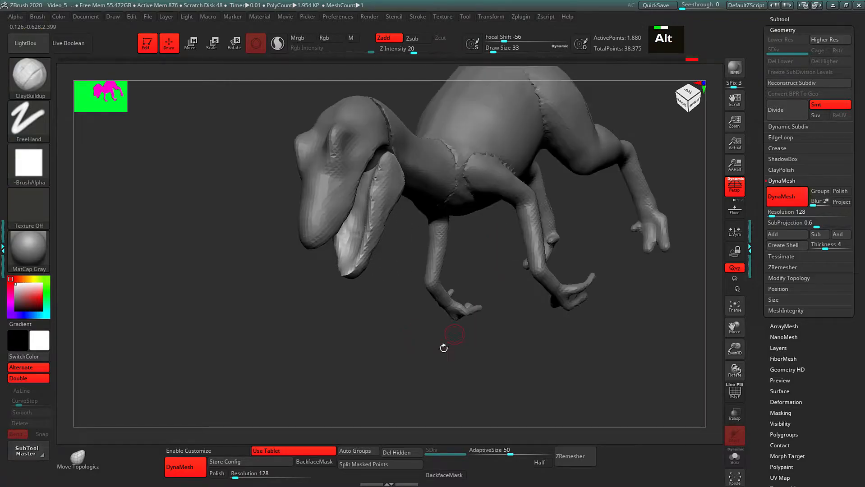
Shift the lower jaw slightly back toward the neck with the Move gizmo in side view
{"action": "mouse_move", "coordinate": [444, 347]}
{"action": "left_mouse_down", "text": "alt"}
{"action": "mouse_move", "coordinate": [445, 332]}
{"action": "mouse_move", "coordinate": [420, 318]}
{"action": "mouse_move", "coordinate": [403, 328]}
{"action": "mouse_move", "coordinate": [415, 335]}
{"action": "mouse_move", "coordinate": [401, 321]}
{"action": "mouse_move", "coordinate": [413, 335]}
{"action": "left_mouse_up", "text": "alt"}
{"action": "key", "text": "w"}
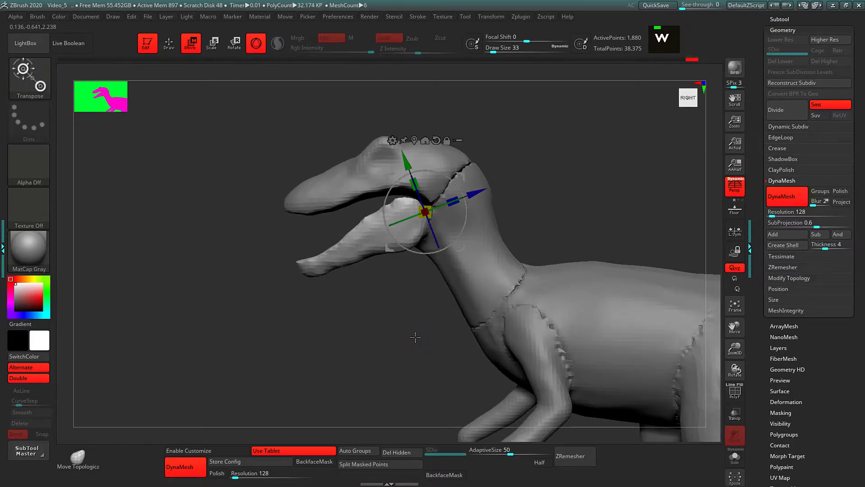
{"action": "mouse_move", "coordinate": [558, 188]}
{"action": "left_mouse_down"}
{"action": "mouse_move", "coordinate": [575, 190]}
{"action": "mouse_move", "coordinate": [566, 188]}
{"action": "left_mouse_up"}
{"action": "left_click_drag", "start_coordinate": [466, 172], "coordinate": [473, 174]}
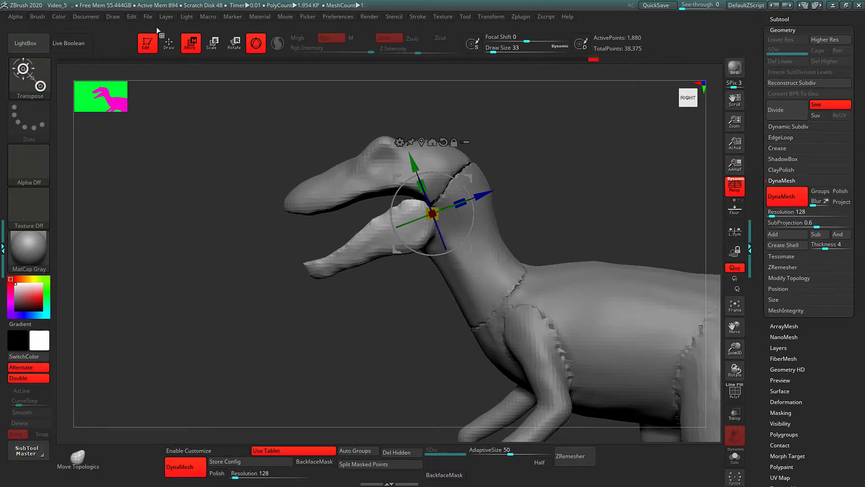
{"action": "left_click", "coordinate": [213, 47]}
{"action": "left_click", "coordinate": [235, 46]}
{"action": "left_click", "coordinate": [212, 46]}
{"action": "left_click", "coordinate": [193, 46]}
{"action": "left_click", "coordinate": [214, 48]}
{"action": "left_click", "coordinate": [233, 47]}
{"action": "left_click", "coordinate": [214, 48]}
{"action": "left_click", "coordinate": [194, 49]}
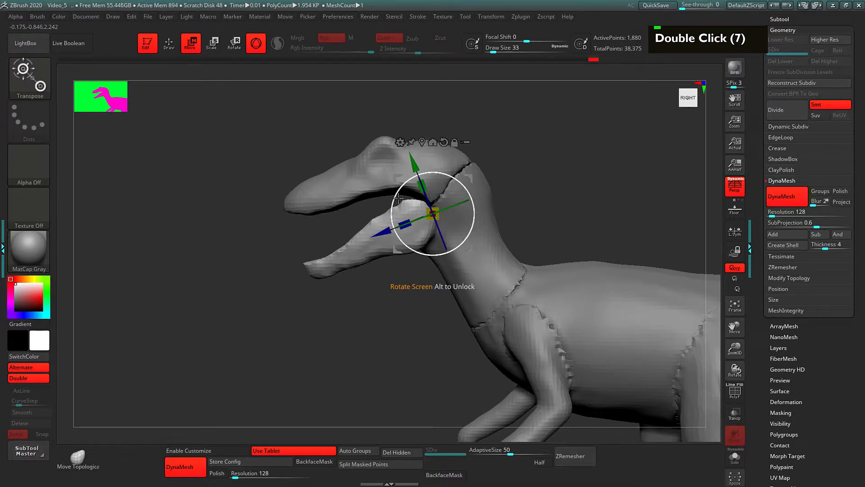
Try the gizmo's transform handles on the lower jaw, including scaling along Y, and undo both changes
{"action": "left_click_drag", "start_coordinate": [530, 161], "coordinate": [569, 164]}
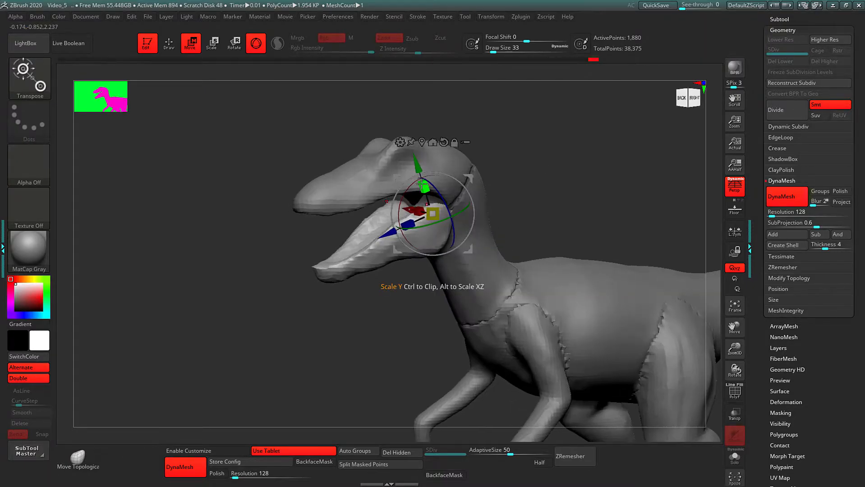
{"action": "left_click_drag", "start_coordinate": [424, 184], "coordinate": [427, 189]}
{"action": "key", "text": "ctrl+z"}
{"action": "left_click_drag", "start_coordinate": [434, 221], "coordinate": [437, 223]}
{"action": "key", "text": "ctrl+z"}
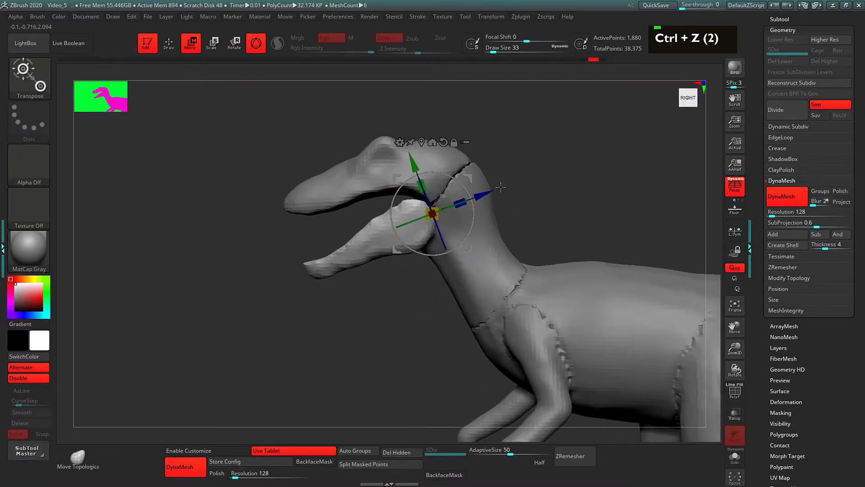
Nudge the lower jaw slightly up toward the skull with the gizmo and return to ClayBuildup sculpting
{"action": "left_click_drag", "start_coordinate": [468, 175], "coordinate": [468, 172]}
{"action": "left_click_drag", "start_coordinate": [532, 183], "coordinate": [556, 178], "text": "alt"}
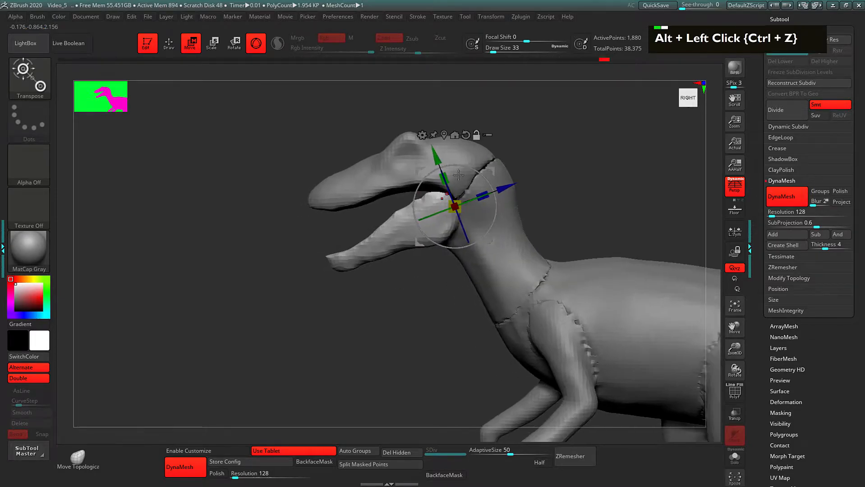
{"action": "left_click_drag", "start_coordinate": [474, 169], "coordinate": [474, 168]}
{"action": "left_click_drag", "start_coordinate": [579, 205], "coordinate": [568, 187], "text": "alt"}
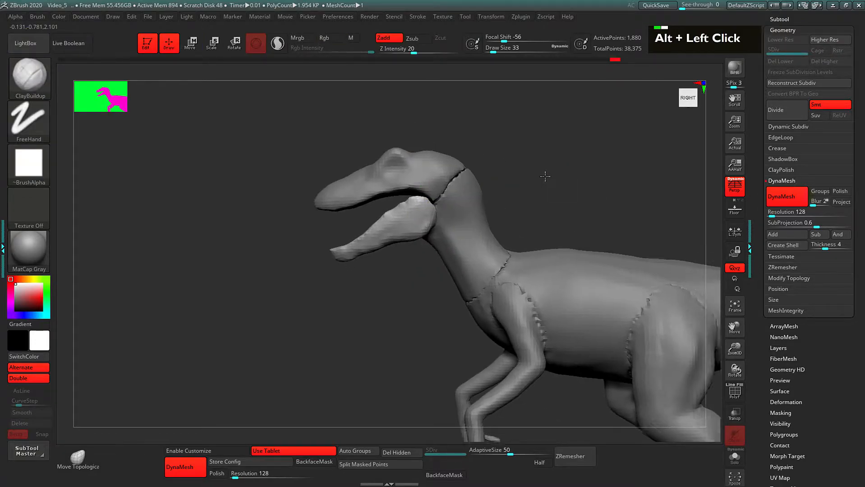
{"action": "mouse_move", "coordinate": [546, 176]}
{"action": "left_mouse_down", "text": "alt"}
{"action": "mouse_move", "coordinate": [508, 187]}
{"action": "mouse_move", "coordinate": [506, 165]}
{"action": "left_mouse_up", "text": "alt"}
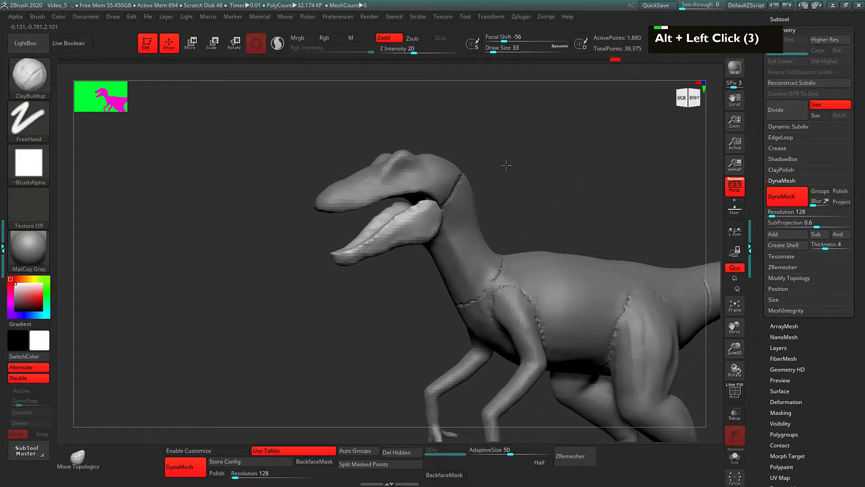
Select the head and carve the side of the snout in front of the eye with subtractive ClayBuildup strokes
{"action": "left_click", "coordinate": [443, 173], "text": "alt"}
{"action": "mouse_move", "coordinate": [548, 127]}
{"action": "left_mouse_down"}
{"action": "mouse_move", "coordinate": [562, 148]}
{"action": "mouse_move", "coordinate": [614, 176]}
{"action": "left_mouse_up"}
{"action": "left_click_drag", "start_coordinate": [440, 208], "coordinate": [431, 217], "text": "alt"}
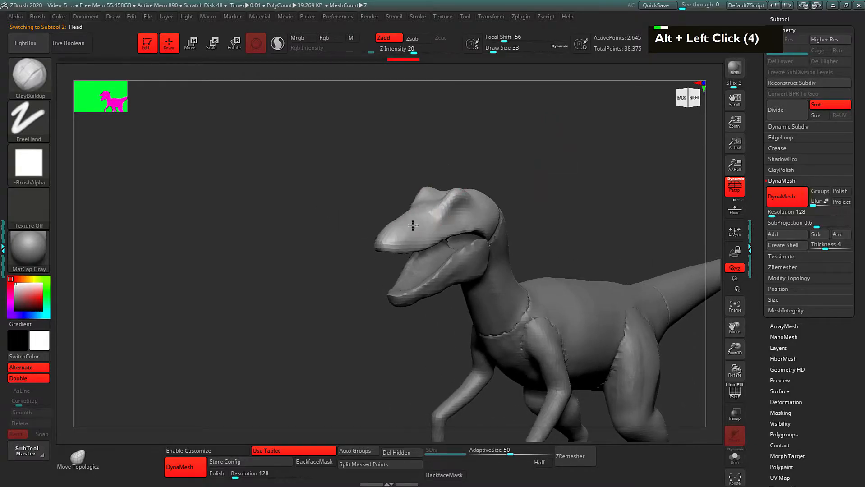
{"action": "left_click", "coordinate": [415, 218], "text": "alt"}
{"action": "mouse_move", "coordinate": [433, 221]}
{"action": "left_mouse_down", "text": "alt"}
{"action": "mouse_move", "coordinate": [452, 194]}
{"action": "mouse_move", "coordinate": [445, 204]}
{"action": "left_mouse_up", "text": "alt"}
{"action": "left_click_drag", "start_coordinate": [531, 178], "coordinate": [491, 185]}
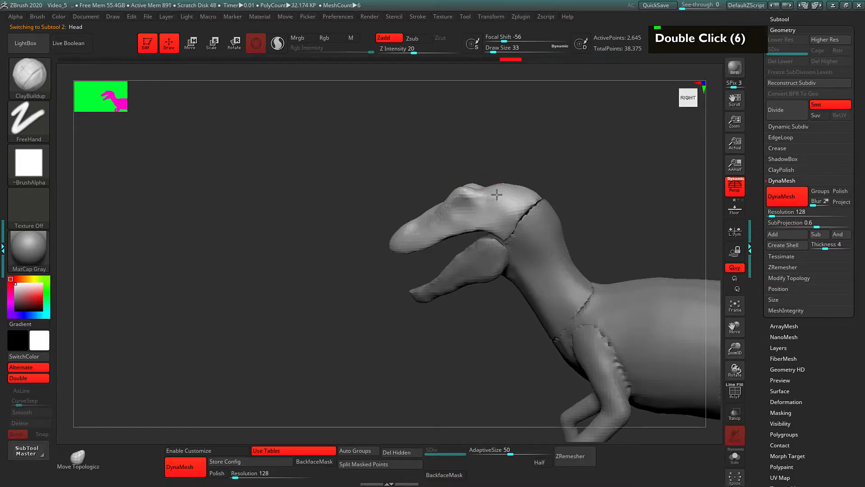
Build up the head around the eye and carve the upper side of the snout with ClayBuildup
{"action": "left_click_drag", "start_coordinate": [551, 166], "coordinate": [499, 164], "text": "alt"}
{"action": "left_click_drag", "start_coordinate": [474, 201], "coordinate": [485, 196]}
{"action": "mouse_move", "coordinate": [523, 181]}
{"action": "left_mouse_down", "text": "alt"}
{"action": "mouse_move", "coordinate": [467, 178]}
{"action": "mouse_move", "coordinate": [457, 193]}
{"action": "mouse_move", "coordinate": [453, 172]}
{"action": "left_mouse_up", "text": "alt"}
{"action": "left_click", "coordinate": [367, 204], "text": "alt"}
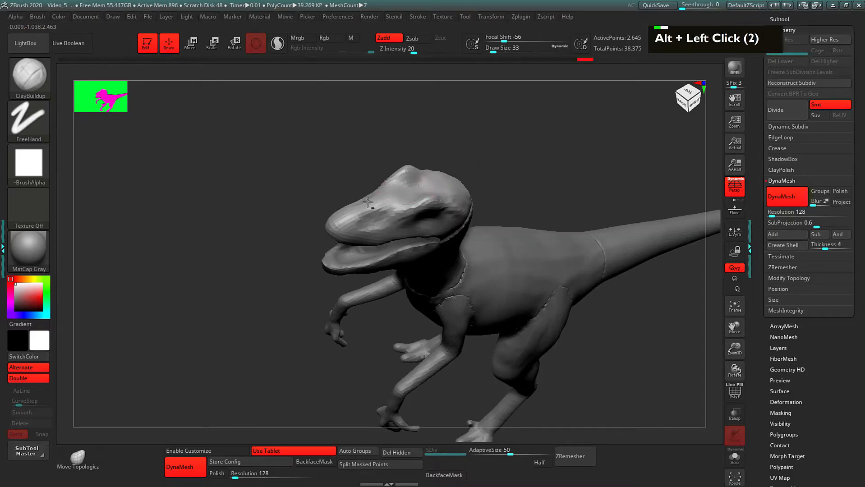
{"action": "left_click", "coordinate": [364, 223], "text": "alt"}
Build up the upper lip along the side of the snout with ClayBuildup strokes
{"action": "left_click_drag", "start_coordinate": [477, 131], "coordinate": [486, 155]}
{"action": "mouse_move", "coordinate": [345, 211]}
{"action": "left_mouse_down"}
{"action": "mouse_move", "coordinate": [355, 218]}
{"action": "mouse_move", "coordinate": [394, 199]}
{"action": "mouse_move", "coordinate": [426, 207]}
{"action": "left_mouse_up"}
{"action": "mouse_move", "coordinate": [399, 202]}
{"action": "left_mouse_down"}
{"action": "mouse_move", "coordinate": [406, 199]}
{"action": "mouse_move", "coordinate": [394, 206]}
{"action": "left_mouse_up"}
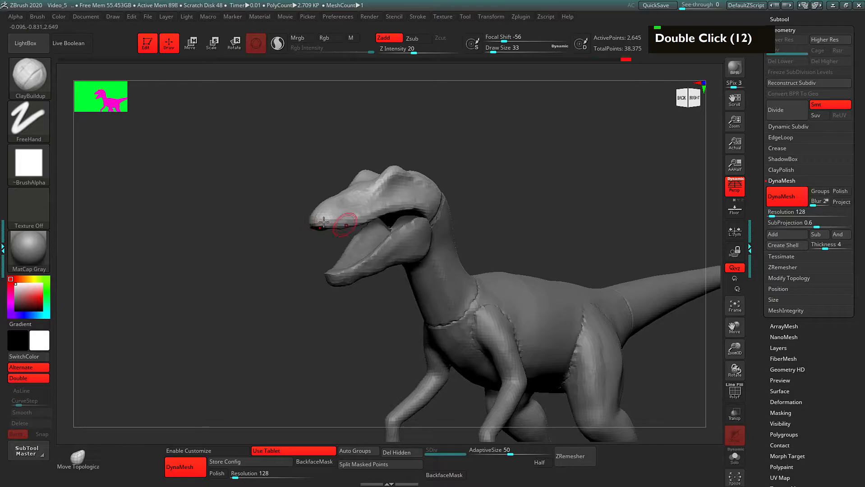
Isolate the head and carve a hollow along the inner surface of the upper jaw with subtractive ClayBuildup strokes
{"action": "left_click_drag", "start_coordinate": [326, 266], "coordinate": [327, 224]}
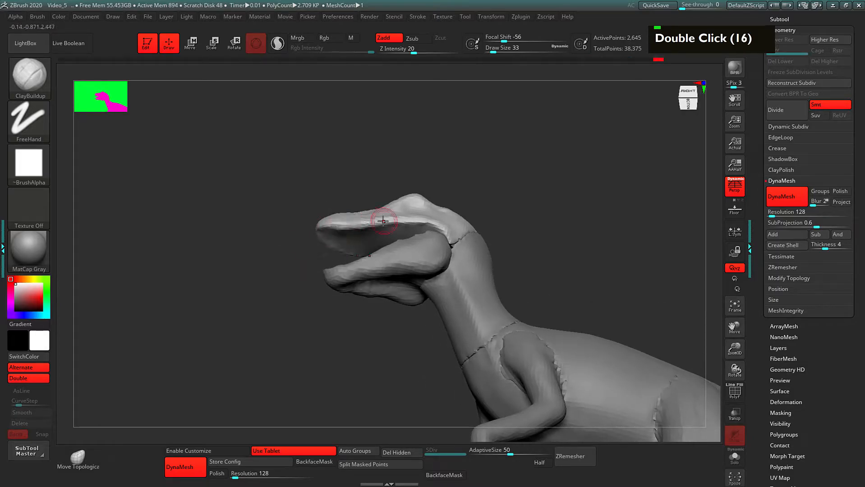
{"action": "key", "text": "s"}
{"action": "mouse_move", "coordinate": [380, 293]}
{"action": "left_mouse_down", "text": "alt"}
{"action": "mouse_move", "coordinate": [345, 299]}
{"action": "mouse_move", "coordinate": [342, 310]}
{"action": "left_mouse_up", "text": "alt"}
{"action": "mouse_move", "coordinate": [351, 240]}
{"action": "left_mouse_down", "text": "alt"}
{"action": "mouse_move", "coordinate": [318, 238]}
{"action": "mouse_move", "coordinate": [389, 234]}
{"action": "mouse_move", "coordinate": [393, 258]}
{"action": "left_mouse_up", "text": "alt"}
{"action": "mouse_move", "coordinate": [391, 239]}
{"action": "left_mouse_down", "text": "alt"}
{"action": "mouse_move", "coordinate": [374, 230]}
{"action": "mouse_move", "coordinate": [297, 229]}
{"action": "mouse_move", "coordinate": [319, 227]}
{"action": "left_mouse_up", "text": "alt"}
{"action": "mouse_move", "coordinate": [375, 233]}
{"action": "left_mouse_down", "text": "alt"}
{"action": "mouse_move", "coordinate": [407, 243]}
{"action": "mouse_move", "coordinate": [382, 256]}
{"action": "left_mouse_up", "text": "alt"}
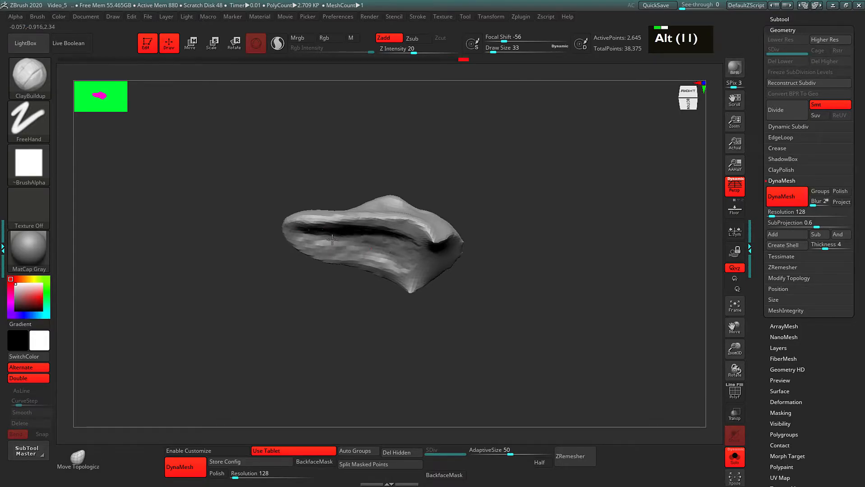
Smooth the palate, deepen the groove inside the upper lip, and show the whole dinosaur again
{"action": "mouse_move", "coordinate": [543, 165]}
{"action": "left_mouse_down"}
{"action": "mouse_move", "coordinate": [546, 229]}
{"action": "mouse_move", "coordinate": [530, 226]}
{"action": "mouse_move", "coordinate": [526, 172]}
{"action": "mouse_move", "coordinate": [539, 151]}
{"action": "left_mouse_up"}
{"action": "mouse_move", "coordinate": [409, 223]}
{"action": "left_mouse_down", "text": "shift"}
{"action": "mouse_move", "coordinate": [333, 201]}
{"action": "mouse_move", "coordinate": [392, 267]}
{"action": "mouse_move", "coordinate": [410, 266]}
{"action": "mouse_move", "coordinate": [406, 228]}
{"action": "mouse_move", "coordinate": [385, 282]}
{"action": "left_mouse_up", "text": "shift"}
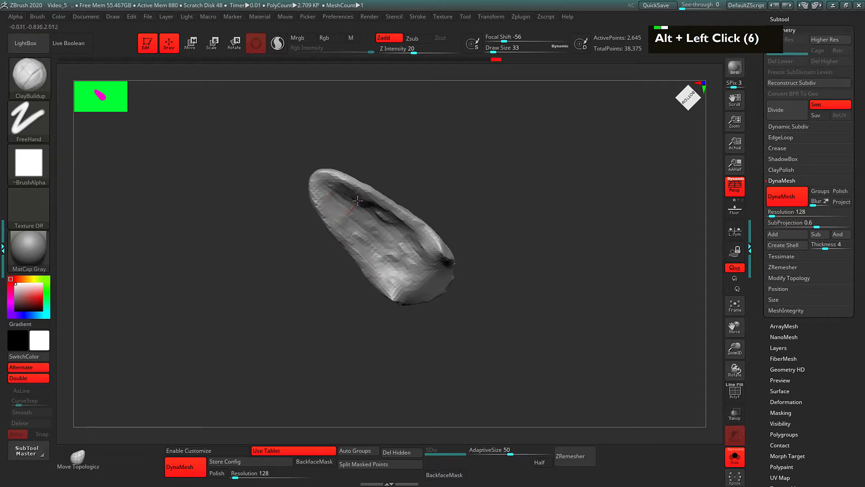
{"action": "left_click_drag", "start_coordinate": [388, 220], "coordinate": [325, 183], "text": "alt"}
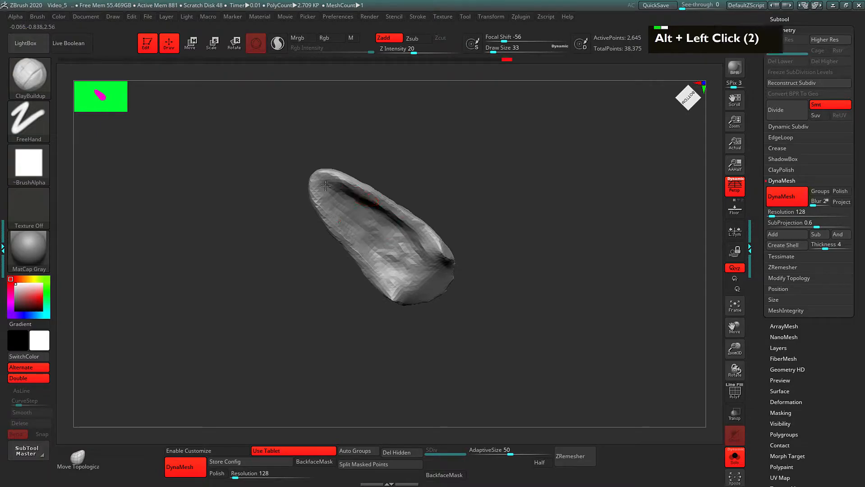
{"action": "left_click_drag", "start_coordinate": [512, 229], "coordinate": [479, 262]}
{"action": "left_click_drag", "start_coordinate": [430, 264], "coordinate": [435, 273], "text": "shift"}
{"action": "left_click_drag", "start_coordinate": [504, 219], "coordinate": [504, 238]}
{"action": "key", "text": "s"}
Select the neck and build up muscle along its back and side with long ClayBuildup strokes
{"action": "left_click_drag", "start_coordinate": [565, 222], "coordinate": [539, 205], "text": "alt"}
{"action": "left_click_drag", "start_coordinate": [539, 205], "coordinate": [471, 251], "text": "alt"}
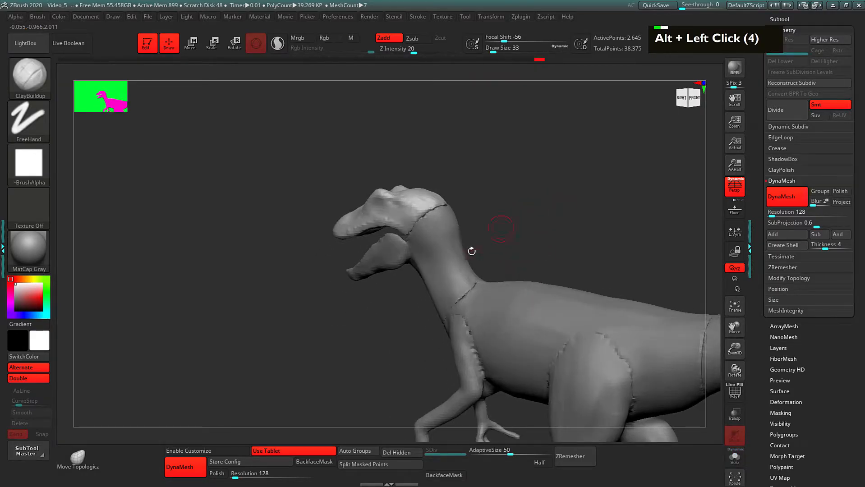
{"action": "left_click", "coordinate": [440, 234], "text": "alt"}
{"action": "left_click_drag", "start_coordinate": [492, 214], "coordinate": [506, 214]}
{"action": "mouse_move", "coordinate": [433, 224]}
{"action": "left_mouse_down"}
{"action": "mouse_move", "coordinate": [459, 286]}
{"action": "mouse_move", "coordinate": [455, 276]}
{"action": "left_mouse_up"}
{"action": "mouse_move", "coordinate": [503, 217]}
{"action": "left_mouse_down"}
{"action": "mouse_move", "coordinate": [440, 231]}
{"action": "mouse_move", "coordinate": [463, 267]}
{"action": "left_mouse_up"}
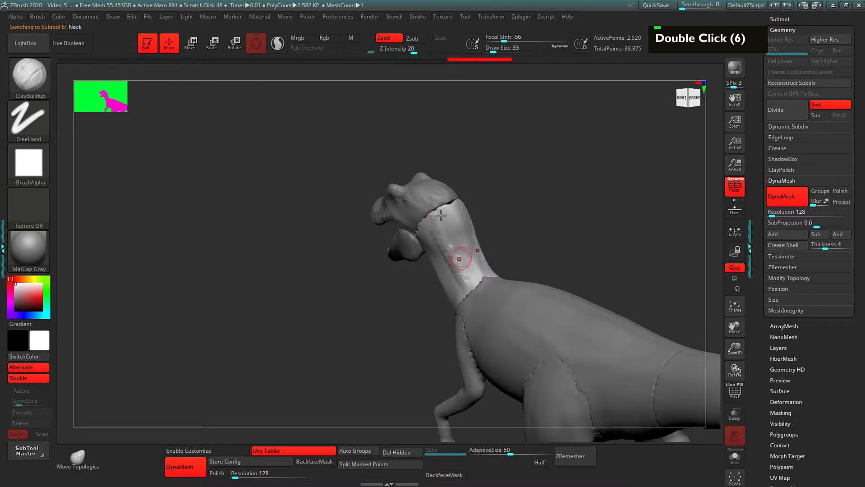
{"action": "left_click_drag", "start_coordinate": [449, 212], "coordinate": [446, 257]}
{"action": "left_click_drag", "start_coordinate": [456, 229], "coordinate": [456, 266]}
{"action": "left_click_drag", "start_coordinate": [462, 235], "coordinate": [471, 269]}
Carve grooves along the side of the neck behind the jaw to separate its muscles
{"action": "mouse_move", "coordinate": [514, 245]}
{"action": "left_mouse_down"}
{"action": "mouse_move", "coordinate": [496, 216]}
{"action": "mouse_move", "coordinate": [484, 242]}
{"action": "left_mouse_up"}
{"action": "left_click_drag", "start_coordinate": [460, 250], "coordinate": [440, 271], "text": "alt"}
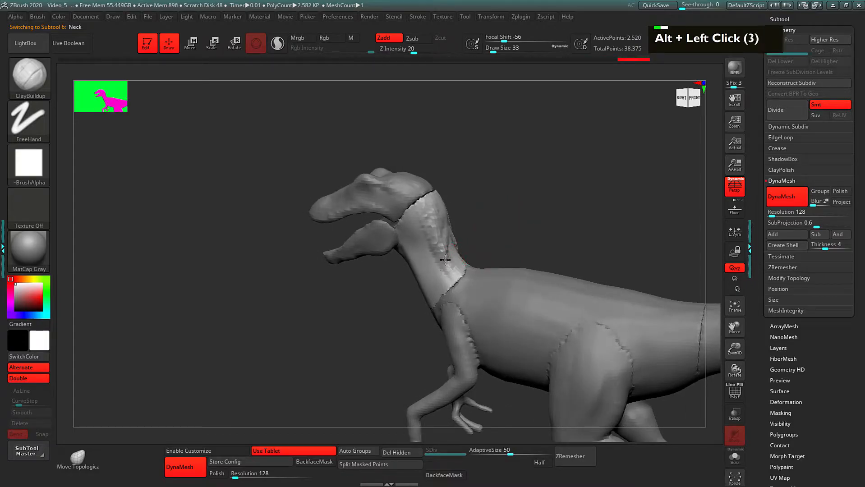
{"action": "left_click_drag", "start_coordinate": [423, 240], "coordinate": [411, 208], "text": "alt"}
{"action": "mouse_move", "coordinate": [467, 191]}
{"action": "left_mouse_down"}
{"action": "mouse_move", "coordinate": [479, 187]}
{"action": "mouse_move", "coordinate": [468, 173]}
{"action": "left_mouse_up"}
{"action": "left_click_drag", "start_coordinate": [401, 229], "coordinate": [406, 212], "text": "alt"}
{"action": "mouse_move", "coordinate": [489, 182]}
{"action": "left_mouse_down"}
{"action": "mouse_move", "coordinate": [403, 236]}
{"action": "mouse_move", "coordinate": [411, 267]}
{"action": "left_mouse_up"}
{"action": "left_click_drag", "start_coordinate": [408, 246], "coordinate": [418, 271], "text": "alt"}
Build up the throat and front of the neck below the lower jaw with ClayBuildup
{"action": "left_click_drag", "start_coordinate": [479, 203], "coordinate": [439, 210]}
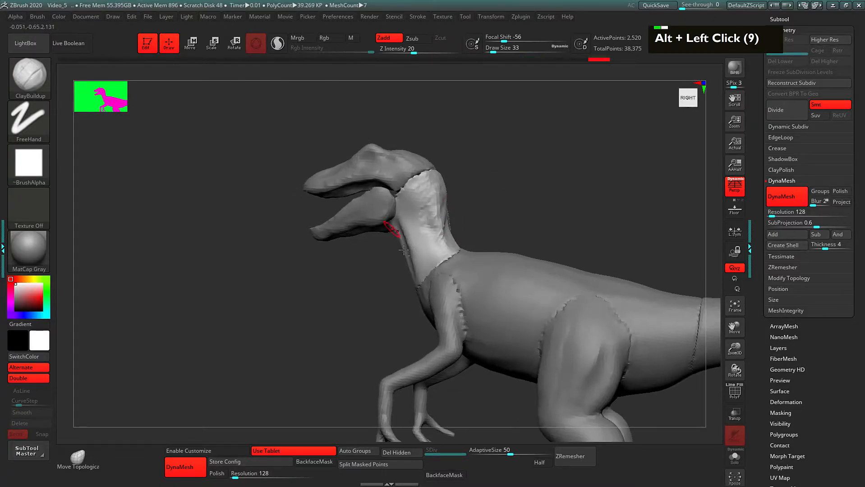
{"action": "left_click_drag", "start_coordinate": [398, 260], "coordinate": [408, 233]}
{"action": "mouse_move", "coordinate": [391, 260]}
{"action": "left_mouse_down"}
{"action": "mouse_move", "coordinate": [424, 235]}
{"action": "mouse_move", "coordinate": [404, 276]}
{"action": "left_mouse_up"}
{"action": "left_click_drag", "start_coordinate": [401, 259], "coordinate": [410, 284]}
{"action": "mouse_move", "coordinate": [494, 185]}
{"action": "left_mouse_down"}
{"action": "mouse_move", "coordinate": [451, 213]}
{"action": "mouse_move", "coordinate": [488, 195]}
{"action": "mouse_move", "coordinate": [473, 206]}
{"action": "mouse_move", "coordinate": [462, 181]}
{"action": "left_mouse_up"}
Carve grooves down the throat and the front side of the neck
{"action": "left_click_drag", "start_coordinate": [369, 245], "coordinate": [384, 283], "text": "alt"}
{"action": "left_click_drag", "start_coordinate": [383, 271], "coordinate": [384, 285], "text": "alt"}
{"action": "mouse_move", "coordinate": [443, 229]}
{"action": "left_mouse_down"}
{"action": "mouse_move", "coordinate": [366, 247]}
{"action": "mouse_move", "coordinate": [390, 298]}
{"action": "left_mouse_up"}
{"action": "mouse_move", "coordinate": [458, 229]}
{"action": "left_mouse_down"}
{"action": "mouse_move", "coordinate": [406, 237]}
{"action": "mouse_move", "coordinate": [478, 229]}
{"action": "left_mouse_up"}
{"action": "mouse_move", "coordinate": [393, 229]}
{"action": "left_mouse_down", "text": "alt"}
{"action": "mouse_move", "coordinate": [409, 274]}
{"action": "mouse_move", "coordinate": [400, 294]}
{"action": "left_mouse_up", "text": "alt"}
Strengthen the long muscle on the side of the neck with raised strokes and carved grooves beside it
{"action": "left_click_drag", "start_coordinate": [403, 217], "coordinate": [417, 284]}
{"action": "mouse_move", "coordinate": [463, 232]}
{"action": "left_mouse_down"}
{"action": "mouse_move", "coordinate": [417, 235]}
{"action": "mouse_move", "coordinate": [420, 270]}
{"action": "left_mouse_up"}
{"action": "left_click_drag", "start_coordinate": [424, 239], "coordinate": [422, 279]}
{"action": "mouse_move", "coordinate": [525, 222]}
{"action": "left_mouse_down"}
{"action": "mouse_move", "coordinate": [488, 224]}
{"action": "mouse_move", "coordinate": [511, 181]}
{"action": "mouse_move", "coordinate": [514, 235]}
{"action": "left_mouse_up"}
{"action": "left_click_drag", "start_coordinate": [449, 241], "coordinate": [445, 272], "text": "alt"}
{"action": "mouse_move", "coordinate": [445, 237]}
{"action": "left_mouse_down", "text": "alt"}
{"action": "mouse_move", "coordinate": [444, 246]}
{"action": "mouse_move", "coordinate": [430, 229]}
{"action": "left_mouse_up", "text": "alt"}
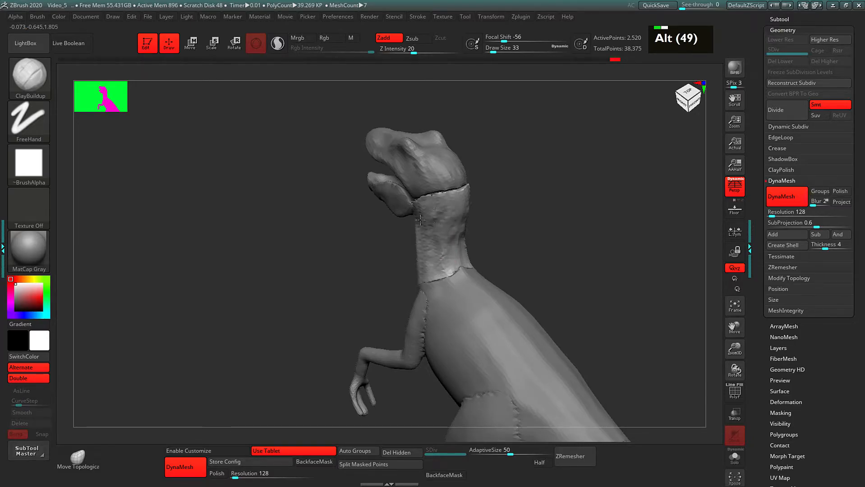
Select the body, set the draw size to 81 and build up the shoulder area with ClayBuildup
{"action": "mouse_move", "coordinate": [530, 247]}
{"action": "left_mouse_down"}
{"action": "mouse_move", "coordinate": [546, 222]}
{"action": "mouse_move", "coordinate": [575, 219]}
{"action": "mouse_move", "coordinate": [482, 203]}
{"action": "mouse_move", "coordinate": [467, 226]}
{"action": "mouse_move", "coordinate": [492, 198]}
{"action": "mouse_move", "coordinate": [444, 211]}
{"action": "left_mouse_up"}
{"action": "left_click", "coordinate": [430, 249], "text": "alt"}
{"action": "key", "text": "space"}
{"action": "left_click", "coordinate": [446, 226]}
{"action": "left_click_drag", "start_coordinate": [378, 248], "coordinate": [404, 266]}
{"action": "left_click_drag", "start_coordinate": [393, 251], "coordinate": [411, 265]}
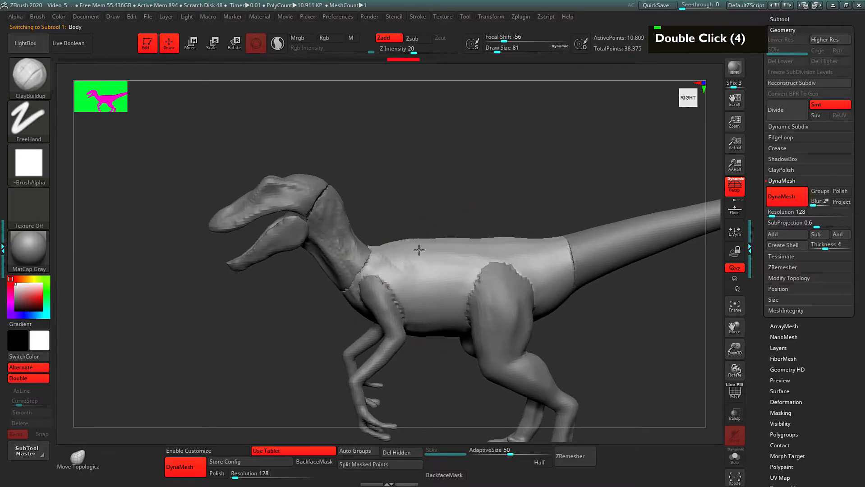
Turn off perspective and show the floor reference image to compare the side silhouette with the raptor picture
{"action": "left_click_drag", "start_coordinate": [484, 205], "coordinate": [489, 190]}
{"action": "left_click_drag", "start_coordinate": [490, 190], "coordinate": [475, 175], "text": "alt"}
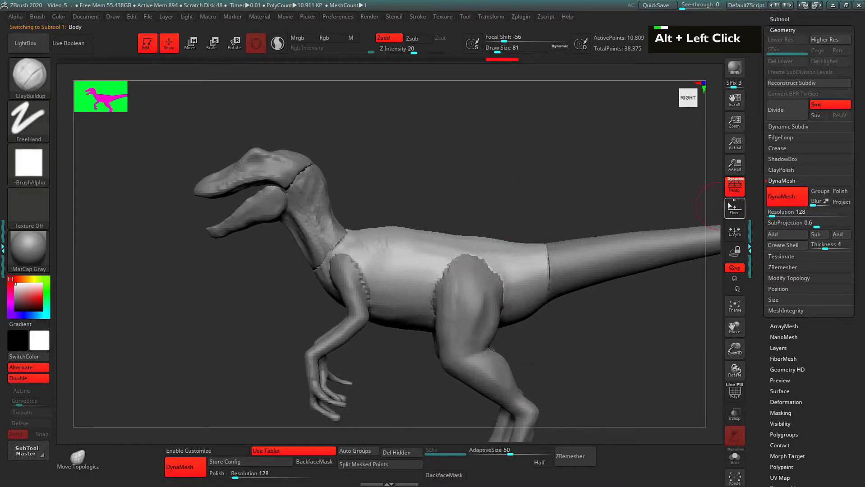
{"action": "left_click", "coordinate": [733, 185]}
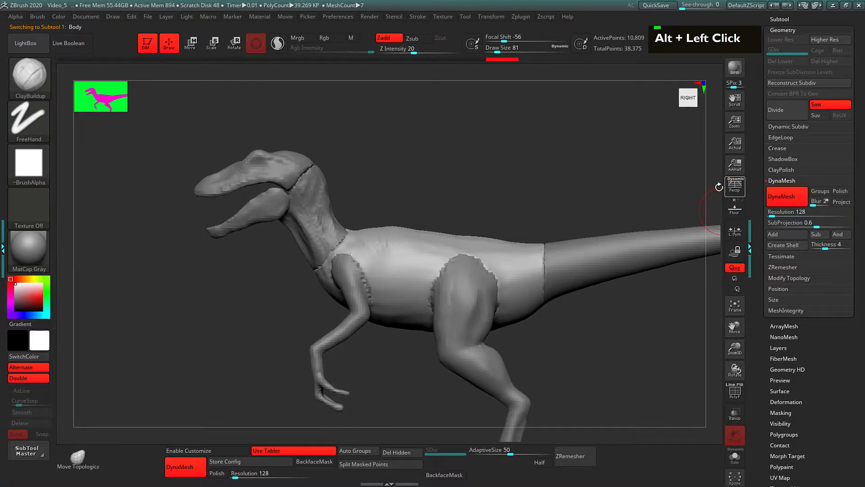
{"action": "left_click", "coordinate": [734, 208]}
{"action": "left_click", "coordinate": [646, 226], "text": "alt"}
{"action": "left_click_drag", "start_coordinate": [646, 226], "coordinate": [666, 229], "text": "alt"}
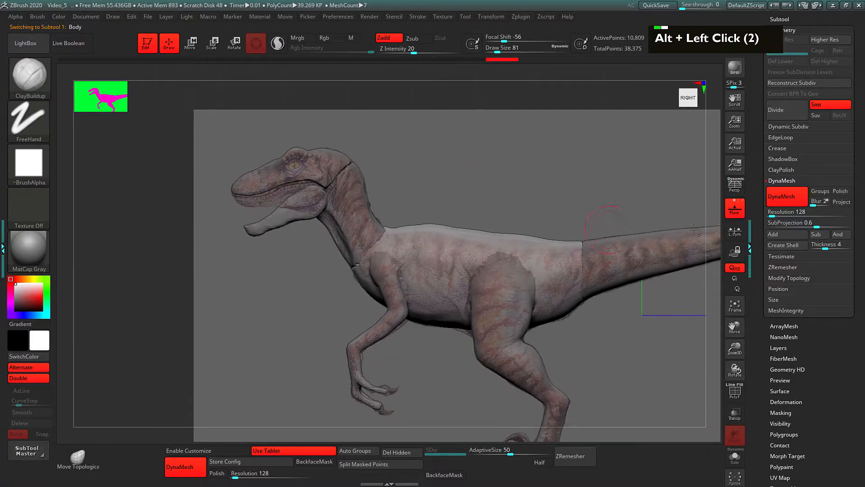
{"action": "left_click_drag", "start_coordinate": [506, 199], "coordinate": [571, 178], "text": "alt"}
{"action": "left_click_drag", "start_coordinate": [502, 154], "coordinate": [503, 193], "text": "alt"}
Select the neck and adjust its outline to the reference image using the Move brush at draw size 96
{"action": "left_click", "coordinate": [437, 233], "text": "alt"}
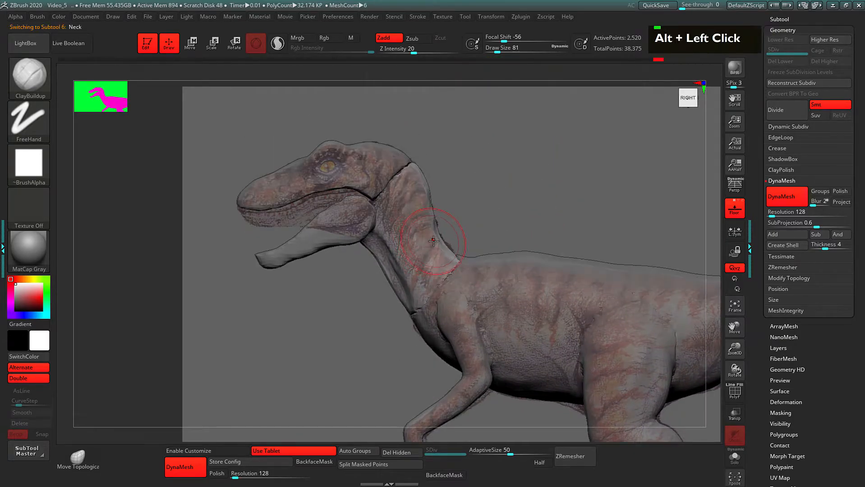
{"action": "key", "text": "b"}
{"action": "key", "text": "m"}
{"action": "key", "text": "v"}
{"action": "key", "text": "space"}
{"action": "mouse_move", "coordinate": [442, 236]}
{"action": "left_mouse_down"}
{"action": "mouse_move", "coordinate": [473, 216]}
{"action": "mouse_move", "coordinate": [473, 197]}
{"action": "mouse_move", "coordinate": [338, 172]}
{"action": "left_mouse_up"}
{"action": "mouse_move", "coordinate": [448, 187]}
{"action": "left_mouse_down"}
{"action": "mouse_move", "coordinate": [413, 180]}
{"action": "mouse_move", "coordinate": [444, 177]}
{"action": "left_mouse_up"}
Hide the floor reference, restore perspective and reduce the Move brush's draw size to 67
{"action": "left_click_drag", "start_coordinate": [444, 177], "coordinate": [467, 171], "text": "alt"}
{"action": "left_click_drag", "start_coordinate": [529, 189], "coordinate": [458, 243], "text": "alt"}
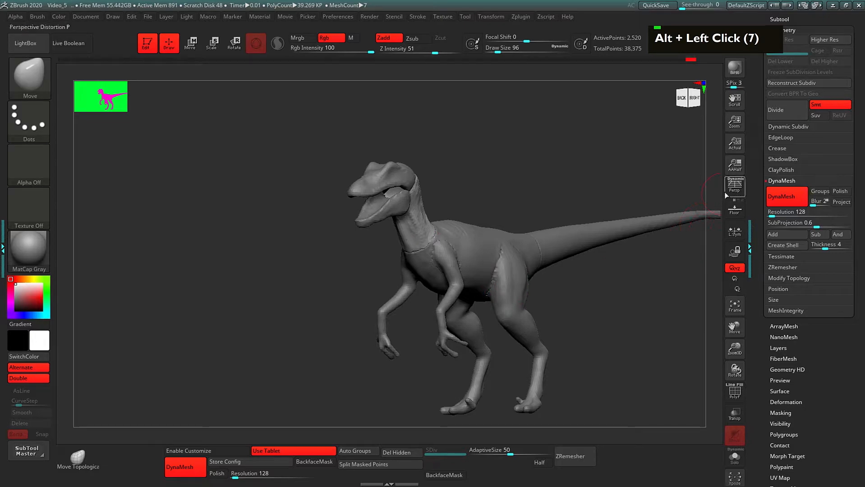
{"action": "left_click", "coordinate": [728, 194]}
{"action": "key", "text": "space"}
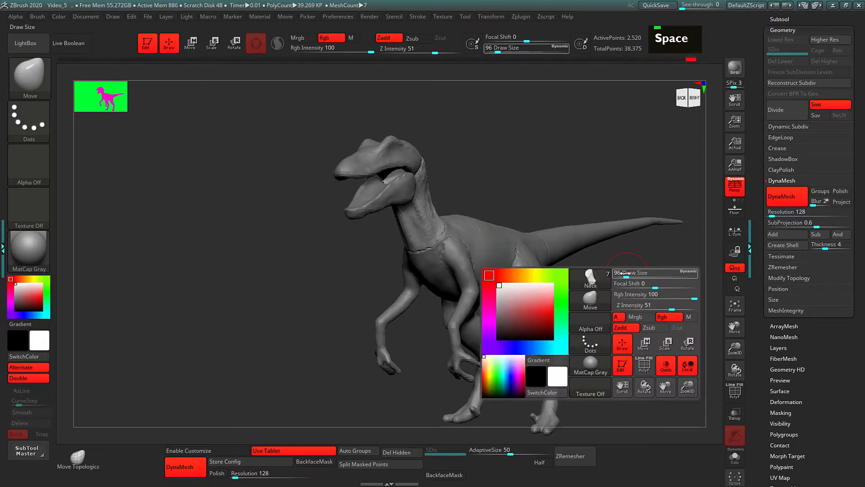
{"action": "left_click", "coordinate": [622, 272]}
{"action": "left_click_drag", "start_coordinate": [489, 169], "coordinate": [525, 167], "text": "alt"}
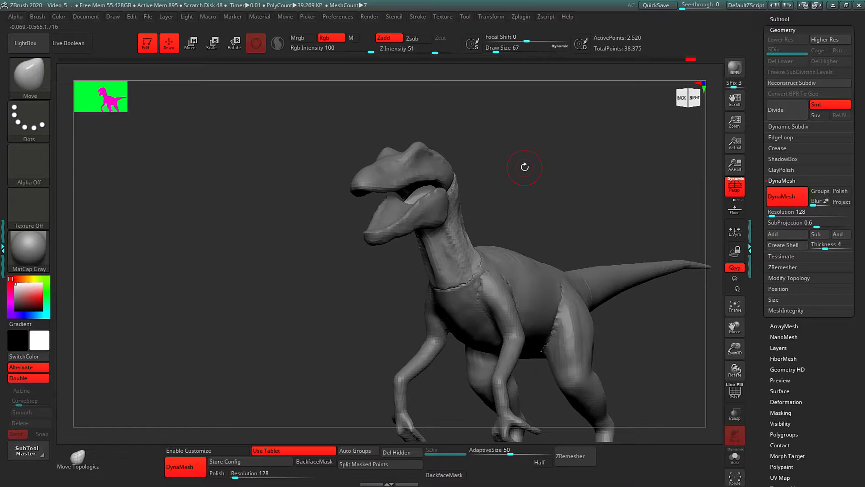
{"action": "mouse_move", "coordinate": [550, 184]}
{"action": "left_mouse_down"}
{"action": "mouse_move", "coordinate": [507, 191]}
{"action": "mouse_move", "coordinate": [530, 157]}
{"action": "mouse_move", "coordinate": [515, 183]}
{"action": "left_mouse_up"}
Carve and build up the side of the neck with ClayBuildup at draw size 54
{"action": "key", "text": "space"}
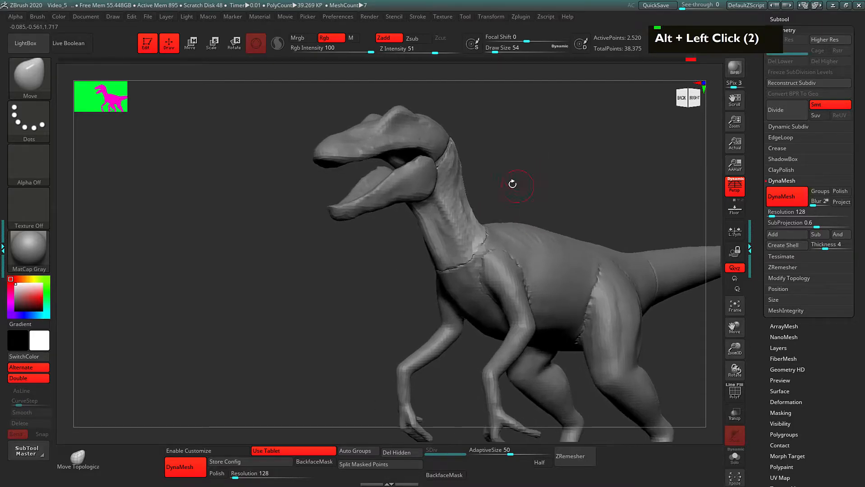
{"action": "key", "text": "2"}
{"action": "mouse_move", "coordinate": [452, 209]}
{"action": "left_mouse_down", "text": "alt"}
{"action": "mouse_move", "coordinate": [441, 221]}
{"action": "mouse_move", "coordinate": [444, 199]}
{"action": "mouse_move", "coordinate": [448, 260]}
{"action": "left_mouse_up", "text": "alt"}
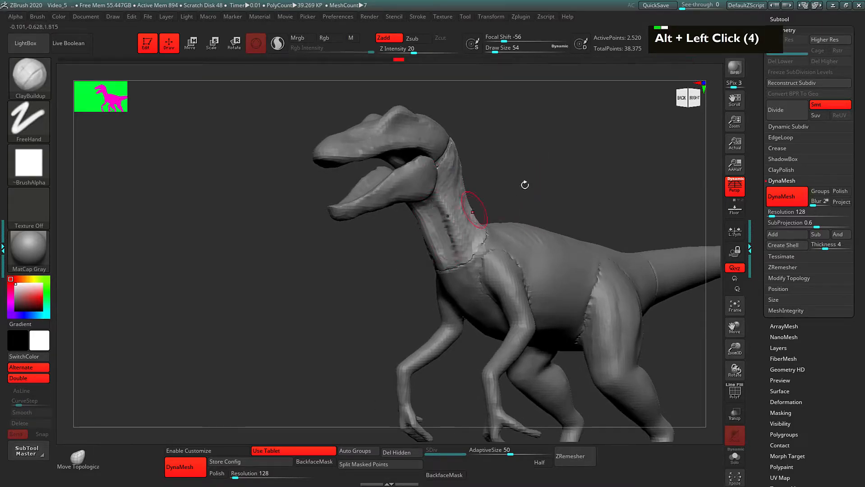
{"action": "left_click_drag", "start_coordinate": [511, 190], "coordinate": [485, 193]}
{"action": "mouse_move", "coordinate": [441, 177]}
{"action": "left_mouse_down"}
{"action": "mouse_move", "coordinate": [455, 171]}
{"action": "mouse_move", "coordinate": [476, 221]}
{"action": "left_mouse_up"}
Carve further grooves along the back and side of the neck down toward the shoulders
{"action": "left_click_drag", "start_coordinate": [514, 146], "coordinate": [474, 147]}
{"action": "mouse_move", "coordinate": [467, 194]}
{"action": "left_mouse_down", "text": "alt"}
{"action": "mouse_move", "coordinate": [462, 161]}
{"action": "mouse_move", "coordinate": [446, 207]}
{"action": "mouse_move", "coordinate": [456, 198]}
{"action": "mouse_move", "coordinate": [470, 226]}
{"action": "mouse_move", "coordinate": [461, 198]}
{"action": "left_mouse_up", "text": "alt"}
{"action": "left_click_drag", "start_coordinate": [454, 178], "coordinate": [465, 226], "text": "alt"}
{"action": "left_click_drag", "start_coordinate": [475, 167], "coordinate": [471, 206], "text": "alt"}
Select the body and view it from behind
{"action": "mouse_move", "coordinate": [551, 149]}
{"action": "left_mouse_down", "text": "alt"}
{"action": "mouse_move", "coordinate": [489, 140]}
{"action": "mouse_move", "coordinate": [534, 142]}
{"action": "mouse_move", "coordinate": [486, 168]}
{"action": "mouse_move", "coordinate": [482, 154]}
{"action": "left_mouse_up", "text": "alt"}
{"action": "left_click", "coordinate": [435, 227], "text": "alt"}
{"action": "left_click_drag", "start_coordinate": [525, 174], "coordinate": [435, 202]}
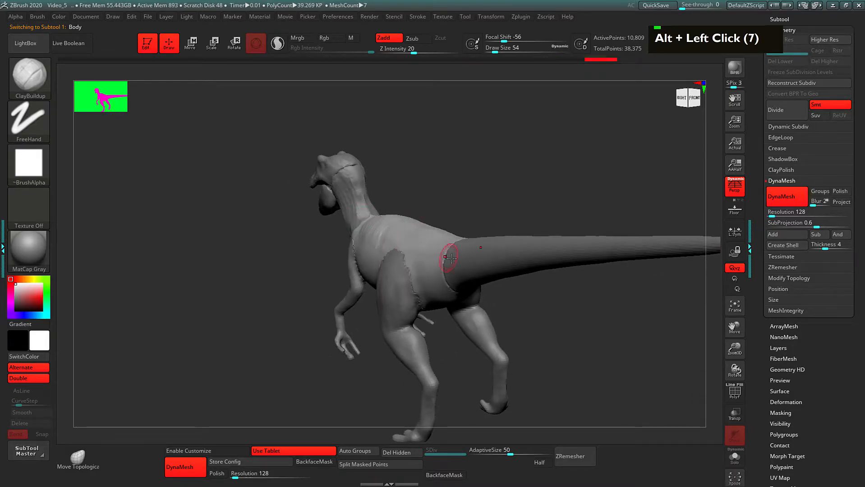
Try painting a mask over the shoulder area of the body's back and undo it
{"action": "left_click", "coordinate": [367, 231], "text": "ctrl"}
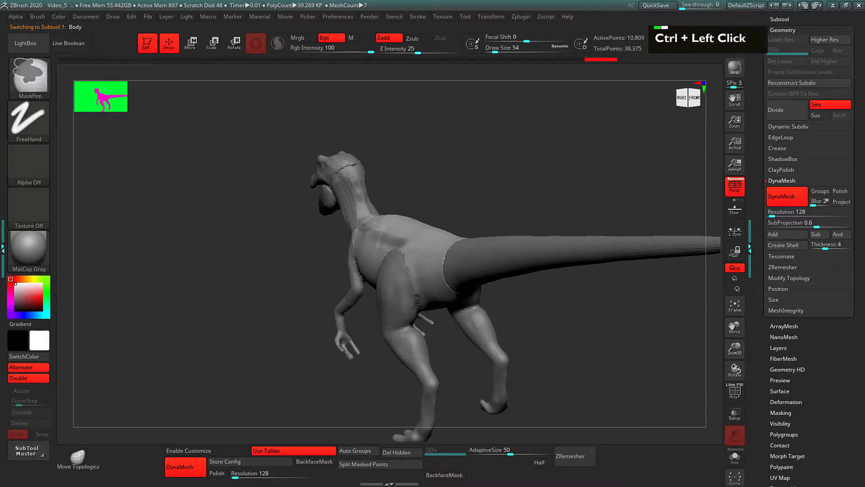
{"action": "left_click_drag", "start_coordinate": [386, 238], "coordinate": [433, 230], "text": "ctrl"}
{"action": "key", "text": "ctrl+z"}
{"action": "key", "text": "ctrl+z"}
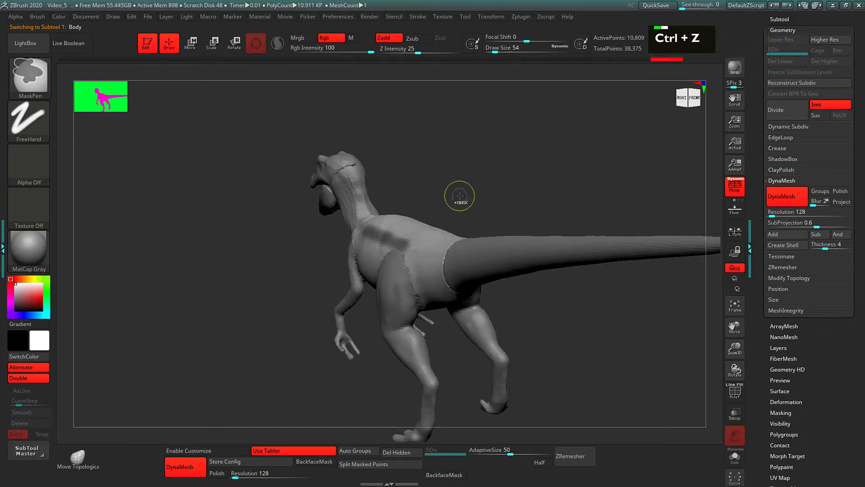
{"action": "left_click_drag", "start_coordinate": [449, 183], "coordinate": [489, 179]}
{"action": "left_click_drag", "start_coordinate": [414, 191], "coordinate": [478, 173], "text": "alt"}
{"action": "mouse_move", "coordinate": [444, 187]}
{"action": "left_mouse_down"}
{"action": "mouse_move", "coordinate": [490, 167]}
{"action": "mouse_move", "coordinate": [501, 153]}
{"action": "mouse_move", "coordinate": [523, 160]}
{"action": "mouse_move", "coordinate": [517, 170]}
{"action": "mouse_move", "coordinate": [464, 177]}
{"action": "left_mouse_up"}
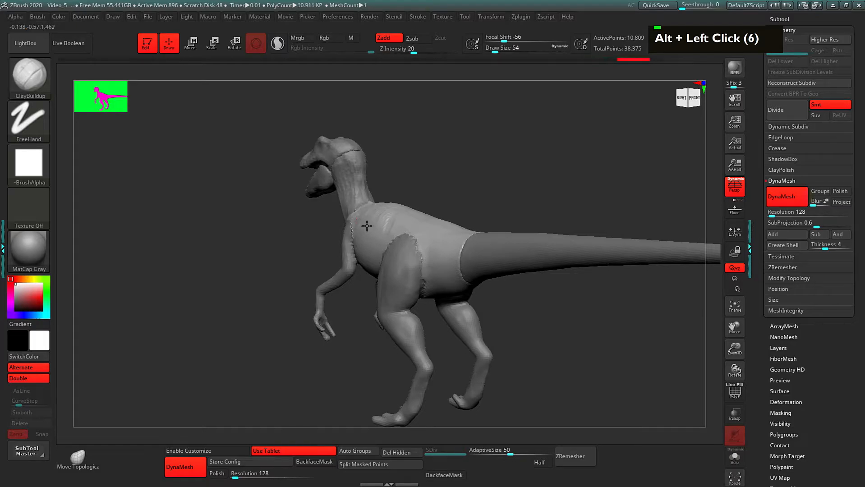
Build up the shoulder, upper back and hip area of the body with ClayBuildup strokes at draw size 54
{"action": "double_click", "coordinate": [375, 219]}
{"action": "double_click", "coordinate": [384, 221]}
{"action": "double_click", "coordinate": [387, 227]}
{"action": "double_click", "coordinate": [391, 233]}
{"action": "double_click", "coordinate": [395, 239]}
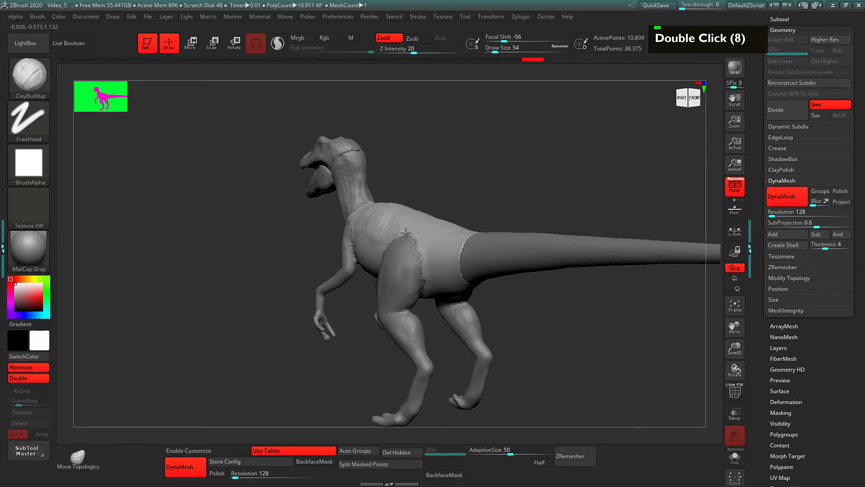
{"action": "double_click", "coordinate": [436, 236]}
{"action": "double_click", "coordinate": [443, 231]}
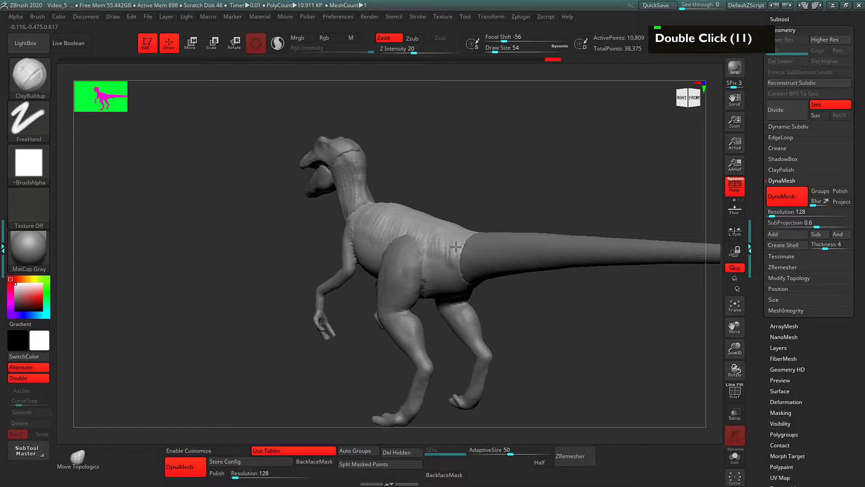
Carve the rear flank of the body between the thigh and the tail base
{"action": "left_click_drag", "start_coordinate": [490, 193], "coordinate": [442, 184], "text": "alt"}
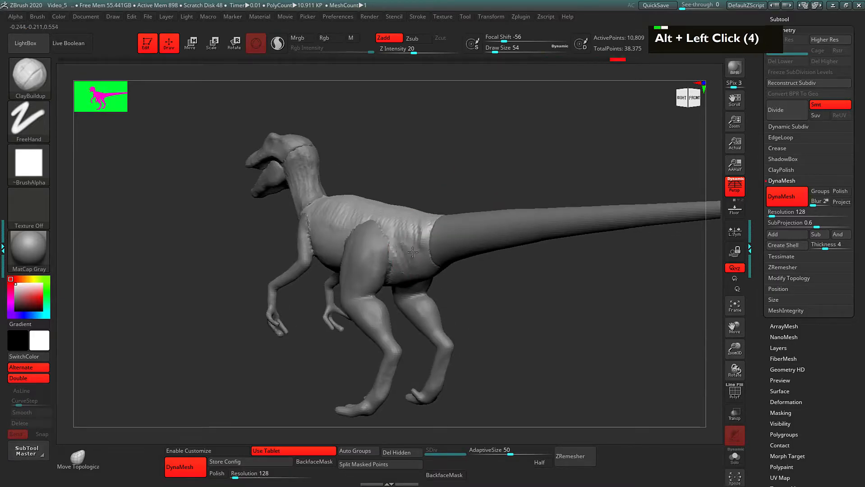
{"action": "left_click_drag", "start_coordinate": [460, 302], "coordinate": [546, 301]}
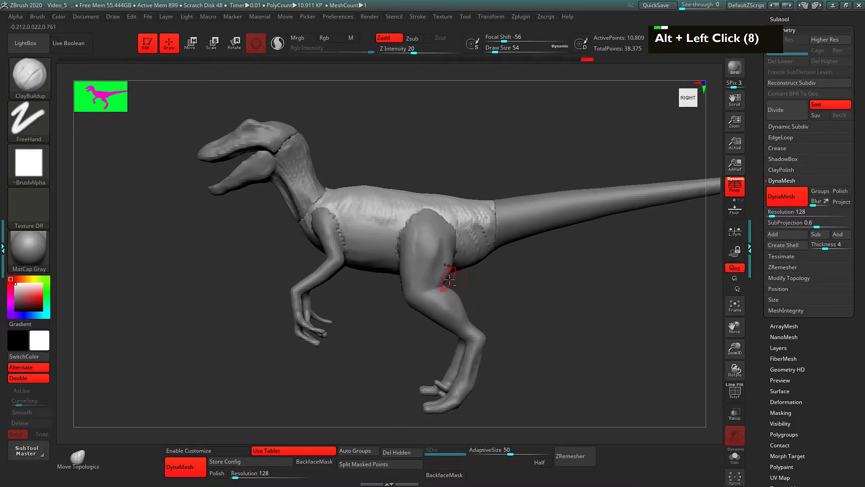
{"action": "mouse_move", "coordinate": [453, 265]}
{"action": "left_mouse_down", "text": "alt"}
{"action": "mouse_move", "coordinate": [473, 261]}
{"action": "mouse_move", "coordinate": [481, 273]}
{"action": "left_mouse_up", "text": "alt"}
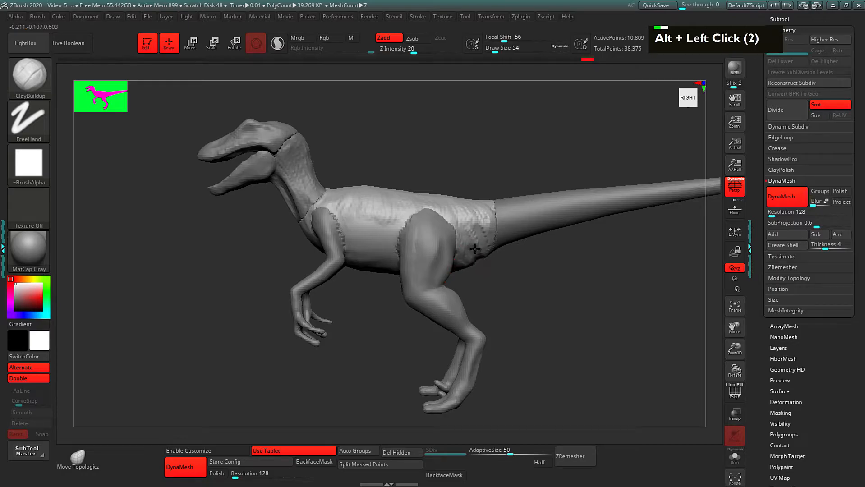
{"action": "key", "text": "alt"}
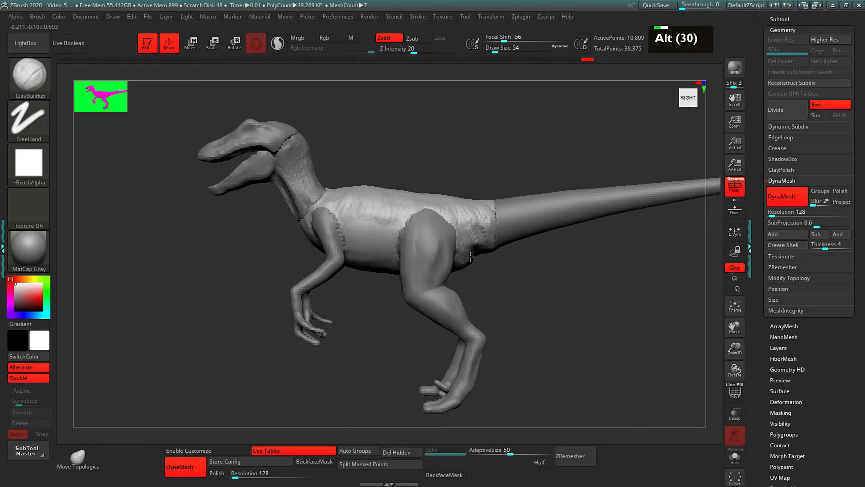
{"action": "left_click_drag", "start_coordinate": [481, 256], "coordinate": [543, 251], "text": "alt"}
Add further ClayBuildup strokes across the rump, upper flank and ribcage behind the shoulder
{"action": "mouse_move", "coordinate": [425, 206]}
{"action": "left_mouse_down"}
{"action": "mouse_move", "coordinate": [423, 247]}
{"action": "mouse_move", "coordinate": [453, 225]}
{"action": "left_mouse_up"}
{"action": "left_click_drag", "start_coordinate": [447, 206], "coordinate": [454, 227]}
{"action": "left_click_drag", "start_coordinate": [453, 218], "coordinate": [443, 231]}
{"action": "mouse_move", "coordinate": [423, 200]}
{"action": "left_mouse_down"}
{"action": "mouse_move", "coordinate": [420, 220]}
{"action": "mouse_move", "coordinate": [372, 222]}
{"action": "left_mouse_up"}
{"action": "left_click_drag", "start_coordinate": [355, 266], "coordinate": [384, 262]}
{"action": "left_click", "coordinate": [351, 238], "text": "alt"}
{"action": "left_click_drag", "start_coordinate": [356, 222], "coordinate": [355, 233]}
{"action": "left_click_drag", "start_coordinate": [367, 212], "coordinate": [361, 216]}
Select the jaw and reshape its rear end with the Move brush at draw size 74
{"action": "left_click_drag", "start_coordinate": [446, 153], "coordinate": [460, 128]}
{"action": "left_click_drag", "start_coordinate": [421, 81], "coordinate": [487, 172], "text": "alt"}
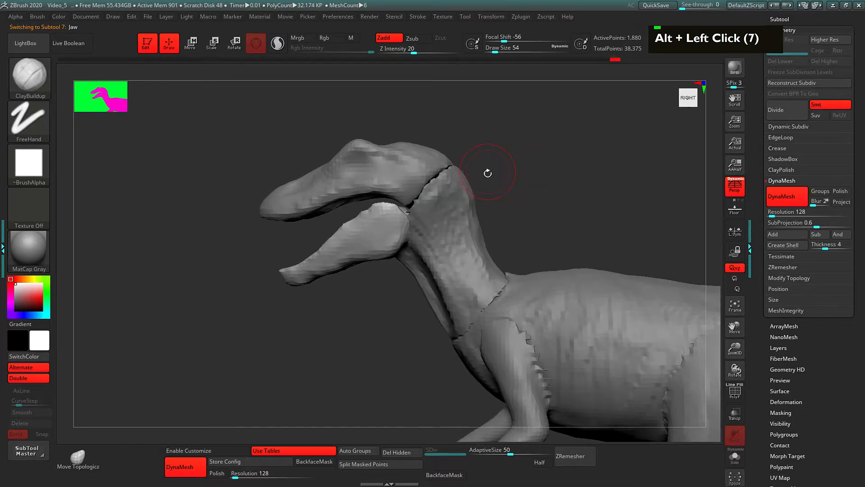
{"action": "key", "text": "1"}
{"action": "key", "text": "space"}
{"action": "left_click_drag", "start_coordinate": [454, 197], "coordinate": [456, 197]}
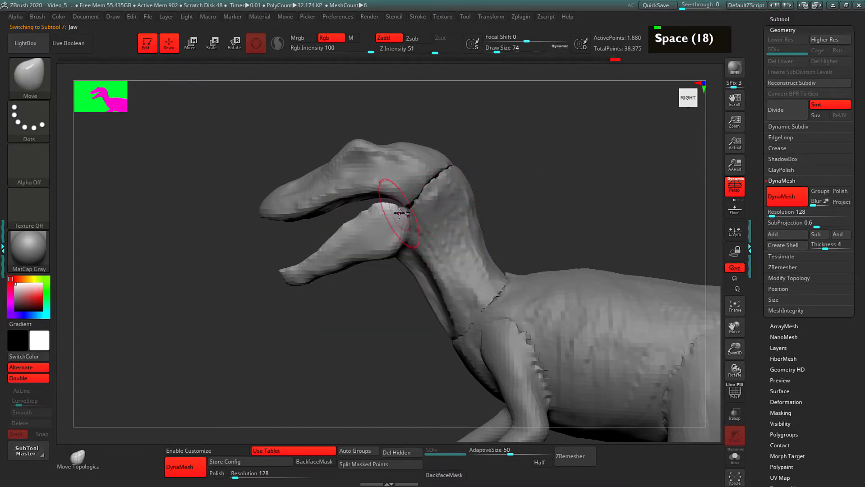
{"action": "left_click_drag", "start_coordinate": [380, 297], "coordinate": [373, 234], "text": "alt"}
{"action": "left_click_drag", "start_coordinate": [356, 331], "coordinate": [363, 370]}
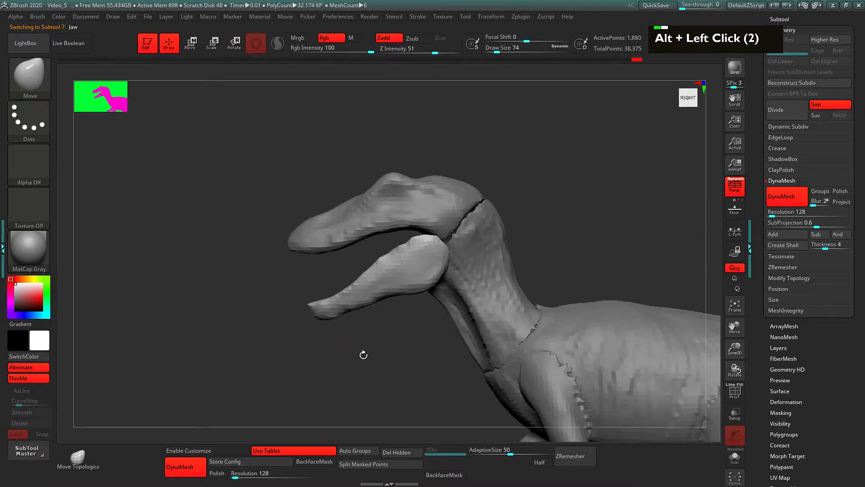
Select the head and adjust its back edge where it meets the neck with the Move brush
{"action": "left_click", "coordinate": [443, 215], "text": "alt"}
{"action": "left_click", "coordinate": [445, 218], "text": "alt"}
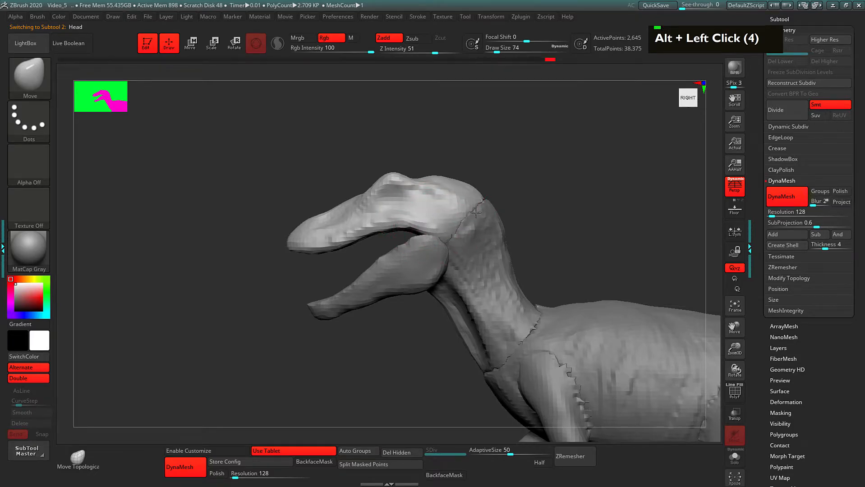
{"action": "left_click_drag", "start_coordinate": [522, 175], "coordinate": [483, 192]}
{"action": "left_click", "coordinate": [504, 195], "text": "alt"}
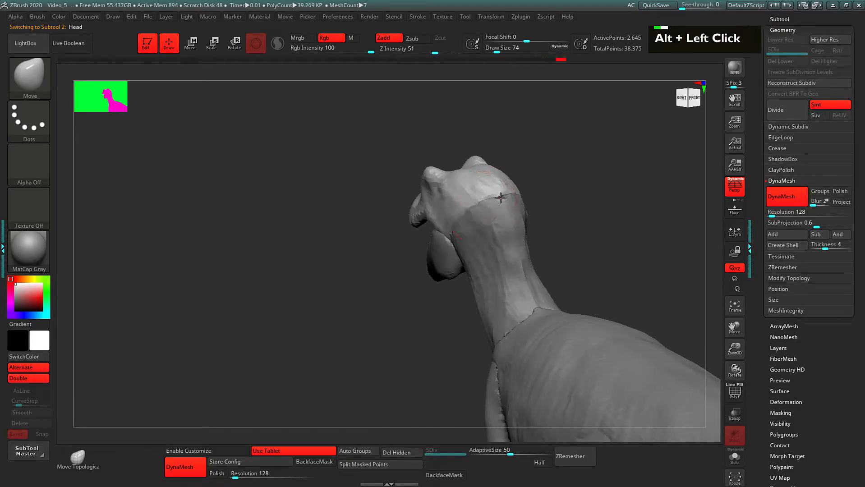
{"action": "left_click_drag", "start_coordinate": [541, 169], "coordinate": [597, 175]}
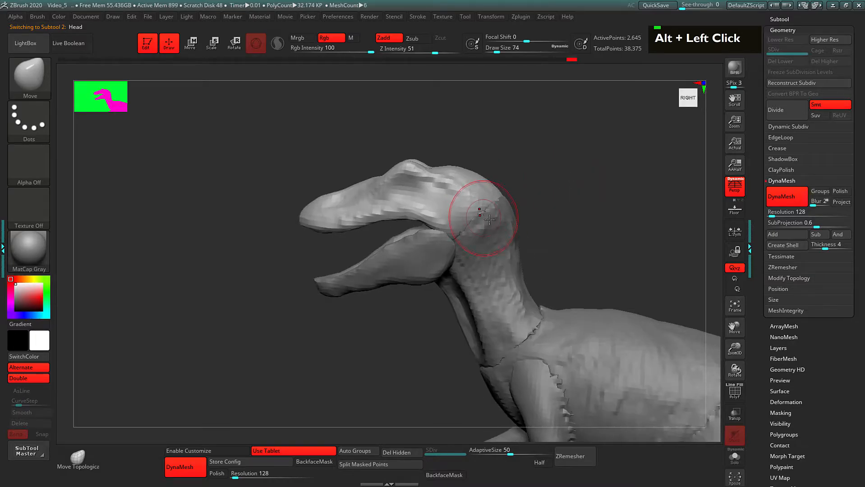
Select the neck and shift its upper edge against the back of the head with the Move brush
{"action": "left_click", "coordinate": [496, 225], "text": "alt"}
{"action": "left_click", "coordinate": [501, 243], "text": "alt"}
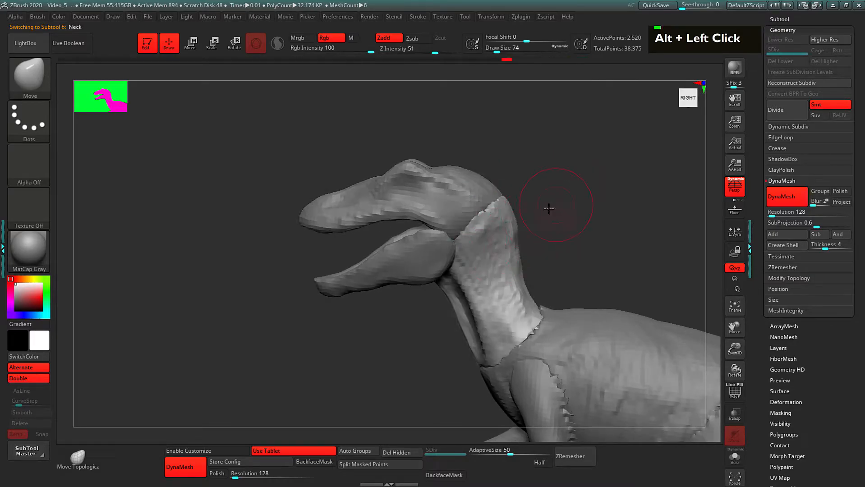
{"action": "left_click_drag", "start_coordinate": [554, 203], "coordinate": [509, 210]}
{"action": "left_click", "coordinate": [461, 226], "text": "alt"}
{"action": "left_click_drag", "start_coordinate": [456, 222], "coordinate": [452, 219], "text": "alt"}
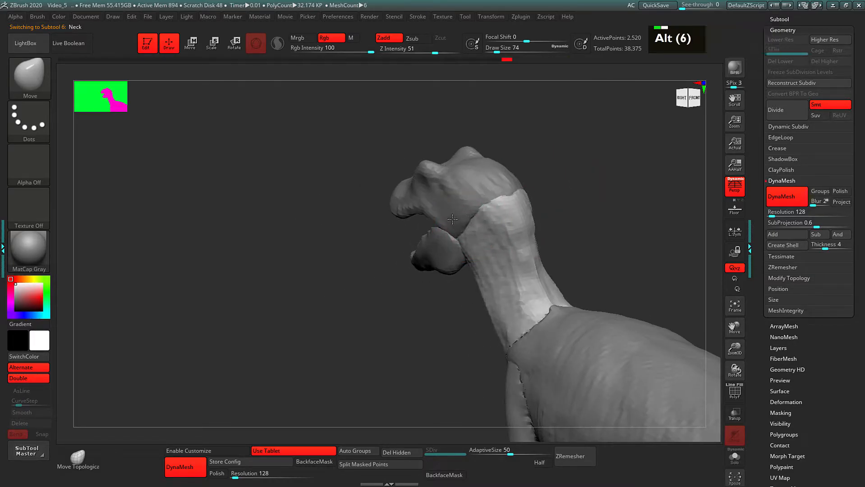
{"action": "left_click", "coordinate": [500, 195], "text": "alt"}
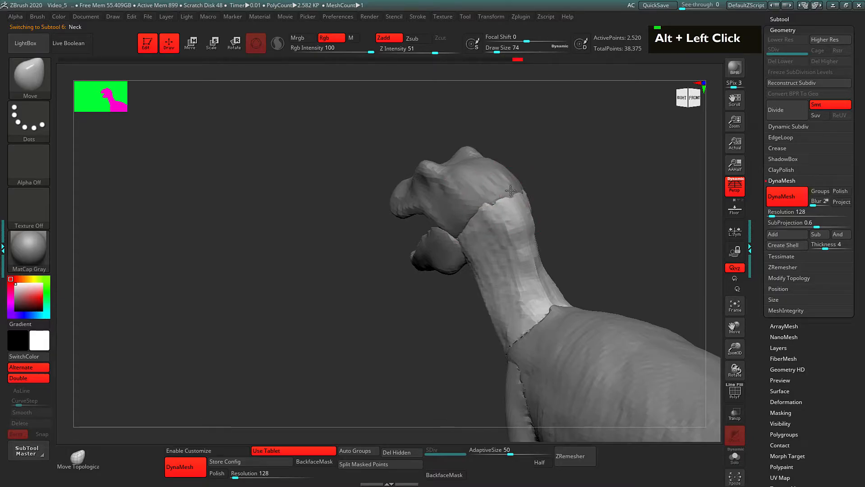
{"action": "left_click_drag", "start_coordinate": [510, 189], "coordinate": [512, 185]}
{"action": "mouse_move", "coordinate": [552, 180]}
{"action": "left_mouse_down"}
{"action": "mouse_move", "coordinate": [586, 177]}
{"action": "mouse_move", "coordinate": [515, 170]}
{"action": "left_mouse_up"}
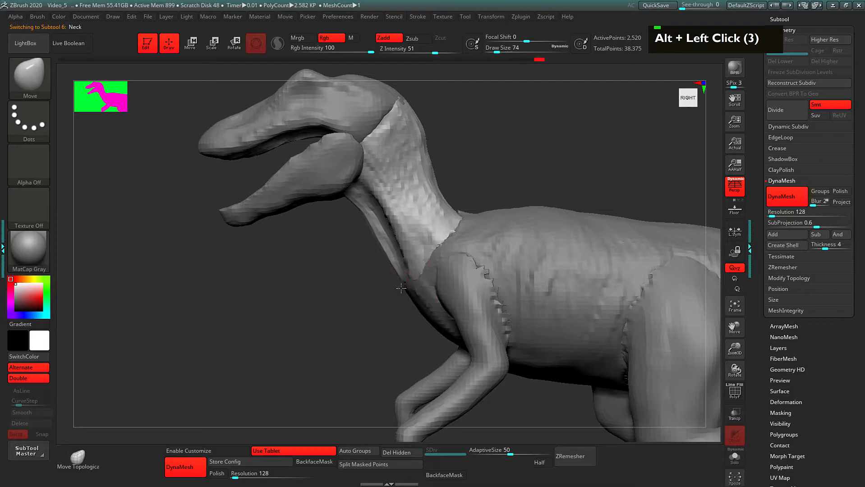
Adjust the seam between the neck and shoulders with the Move brush and select the body
{"action": "left_click_drag", "start_coordinate": [531, 158], "coordinate": [531, 186]}
{"action": "left_click", "coordinate": [476, 236], "text": "alt"}
{"action": "left_click_drag", "start_coordinate": [476, 235], "coordinate": [477, 235]}
{"action": "left_click_drag", "start_coordinate": [522, 210], "coordinate": [500, 169], "text": "alt"}
{"action": "left_click_drag", "start_coordinate": [482, 157], "coordinate": [480, 192], "text": "alt"}
{"action": "left_click", "coordinate": [465, 235], "text": "alt"}
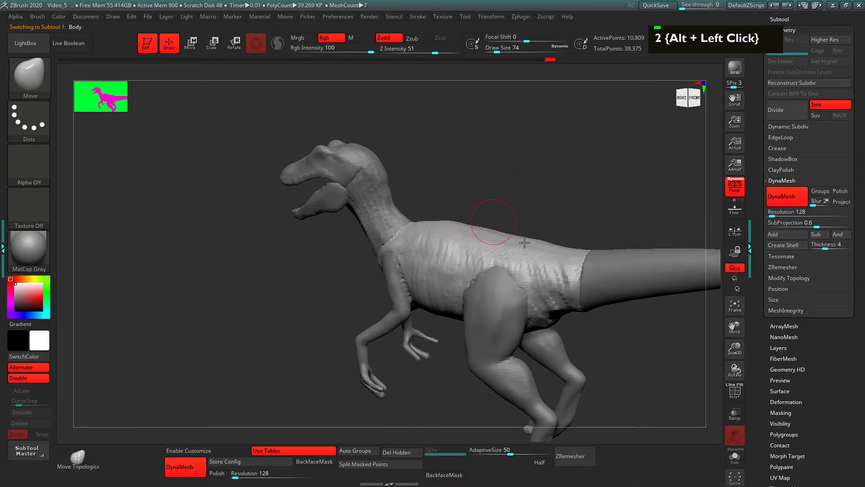
Switch to ClayBuildup at draw size 74 and carve the shoulder area at the front of the body
{"action": "key", "text": "2"}
{"action": "mouse_move", "coordinate": [517, 257]}
{"action": "left_mouse_down", "text": "alt"}
{"action": "mouse_move", "coordinate": [562, 295]}
{"action": "mouse_move", "coordinate": [556, 319]}
{"action": "left_mouse_up", "text": "alt"}
{"action": "left_click_drag", "start_coordinate": [525, 212], "coordinate": [566, 205]}
{"action": "left_click_drag", "start_coordinate": [403, 239], "coordinate": [395, 270], "text": "alt"}
{"action": "left_click_drag", "start_coordinate": [412, 240], "coordinate": [409, 266], "text": "alt"}
Carve slanted rib grooves into the side of the ribcage behind the arm
{"action": "left_click_drag", "start_coordinate": [432, 198], "coordinate": [385, 241], "text": "alt"}
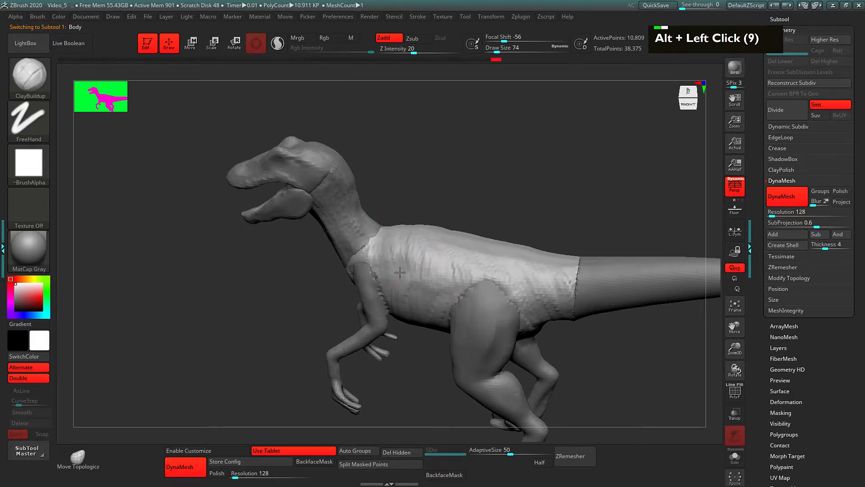
{"action": "left_click_drag", "start_coordinate": [400, 280], "coordinate": [405, 244], "text": "alt"}
{"action": "mouse_move", "coordinate": [424, 280]}
{"action": "left_mouse_down", "text": "alt"}
{"action": "mouse_move", "coordinate": [423, 264]}
{"action": "mouse_move", "coordinate": [418, 287]}
{"action": "mouse_move", "coordinate": [382, 239]}
{"action": "left_mouse_up", "text": "alt"}
{"action": "left_click_drag", "start_coordinate": [426, 275], "coordinate": [406, 238], "text": "alt"}
Carve and build up the upper back and flank above the thigh
{"action": "left_click_drag", "start_coordinate": [514, 219], "coordinate": [462, 180]}
{"action": "left_click_drag", "start_coordinate": [436, 234], "coordinate": [454, 244], "text": "alt"}
{"action": "left_click_drag", "start_coordinate": [481, 185], "coordinate": [483, 208]}
{"action": "mouse_move", "coordinate": [472, 242]}
{"action": "left_mouse_down"}
{"action": "mouse_move", "coordinate": [460, 251]}
{"action": "mouse_move", "coordinate": [469, 238]}
{"action": "left_mouse_up"}
{"action": "left_click_drag", "start_coordinate": [496, 203], "coordinate": [491, 194]}
{"action": "left_click_drag", "start_coordinate": [461, 248], "coordinate": [444, 254], "text": "alt"}
{"action": "double_click", "coordinate": [474, 244]}
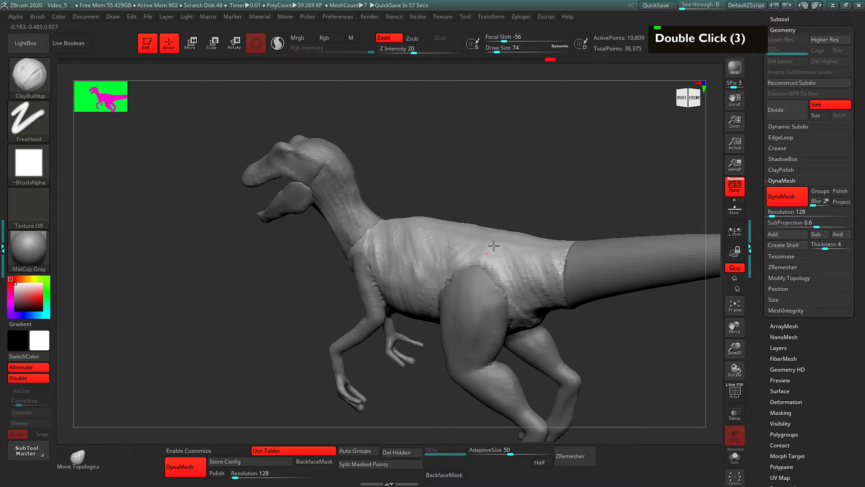
Carve the body around the thigh and along the shoulder near the neck base
{"action": "left_click_drag", "start_coordinate": [509, 302], "coordinate": [511, 288], "text": "alt"}
{"action": "left_click_drag", "start_coordinate": [504, 196], "coordinate": [548, 200]}
{"action": "mouse_move", "coordinate": [440, 255]}
{"action": "left_mouse_down", "text": "alt"}
{"action": "mouse_move", "coordinate": [390, 280]}
{"action": "mouse_move", "coordinate": [426, 256]}
{"action": "left_mouse_up", "text": "alt"}
{"action": "mouse_move", "coordinate": [450, 189]}
{"action": "left_mouse_down"}
{"action": "mouse_move", "coordinate": [386, 251]}
{"action": "mouse_move", "coordinate": [377, 280]}
{"action": "mouse_move", "coordinate": [360, 245]}
{"action": "left_mouse_up"}
{"action": "left_click_drag", "start_coordinate": [397, 234], "coordinate": [376, 251], "text": "alt"}
{"action": "mouse_move", "coordinate": [428, 190]}
{"action": "left_mouse_down"}
{"action": "mouse_move", "coordinate": [455, 137]}
{"action": "mouse_move", "coordinate": [440, 212]}
{"action": "mouse_move", "coordinate": [464, 201]}
{"action": "left_mouse_up"}
{"action": "left_click_drag", "start_coordinate": [465, 200], "coordinate": [494, 194]}
Carve the front of the chest between the arms below the neck
{"action": "left_click_drag", "start_coordinate": [399, 215], "coordinate": [389, 211], "text": "alt"}
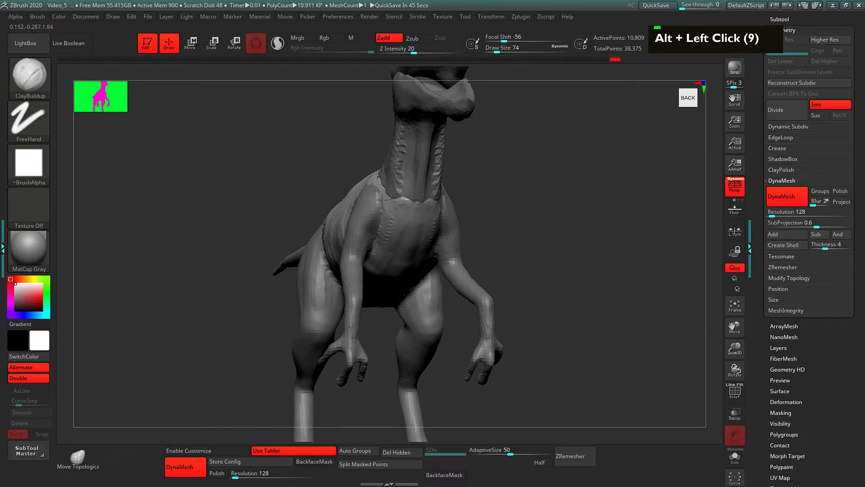
{"action": "left_click_drag", "start_coordinate": [396, 259], "coordinate": [398, 253], "text": "alt"}
{"action": "left_click_drag", "start_coordinate": [521, 187], "coordinate": [533, 233]}
{"action": "left_click_drag", "start_coordinate": [386, 212], "coordinate": [403, 212], "text": "alt"}
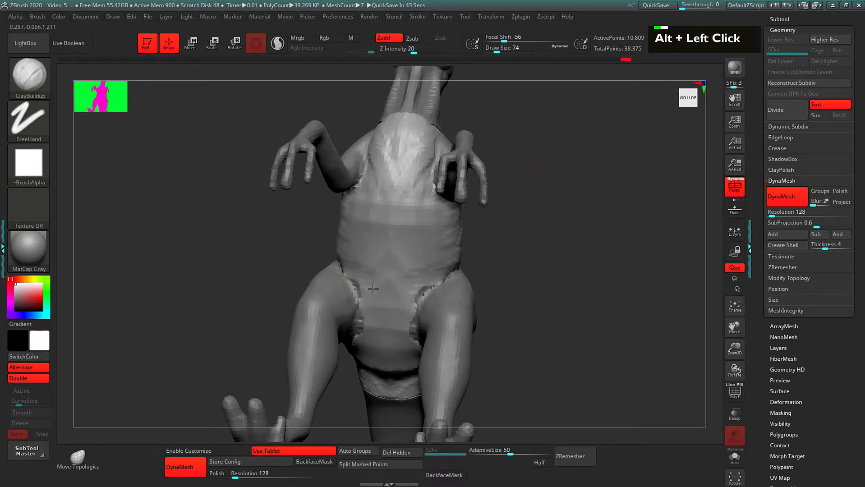
Carve the underside of the belly and the hip areas beside the legs
{"action": "left_click_drag", "start_coordinate": [359, 278], "coordinate": [363, 293], "text": "alt"}
{"action": "mouse_move", "coordinate": [519, 255]}
{"action": "left_mouse_down", "text": "alt"}
{"action": "mouse_move", "coordinate": [520, 203]}
{"action": "mouse_move", "coordinate": [550, 236]}
{"action": "mouse_move", "coordinate": [552, 255]}
{"action": "mouse_move", "coordinate": [569, 246]}
{"action": "mouse_move", "coordinate": [548, 261]}
{"action": "left_mouse_up", "text": "alt"}
{"action": "left_click_drag", "start_coordinate": [407, 329], "coordinate": [514, 360], "text": "alt"}
{"action": "left_click_drag", "start_coordinate": [289, 269], "coordinate": [323, 261]}
{"action": "mouse_move", "coordinate": [333, 212]}
{"action": "left_mouse_down", "text": "alt"}
{"action": "mouse_move", "coordinate": [327, 202]}
{"action": "mouse_move", "coordinate": [345, 218]}
{"action": "mouse_move", "coordinate": [326, 202]}
{"action": "mouse_move", "coordinate": [362, 195]}
{"action": "left_mouse_up", "text": "alt"}
{"action": "mouse_move", "coordinate": [368, 140]}
{"action": "left_mouse_down", "text": "alt"}
{"action": "mouse_move", "coordinate": [374, 180]}
{"action": "mouse_move", "coordinate": [387, 196]}
{"action": "left_mouse_up", "text": "alt"}
Frame the raptor and examine the body's silhouette from the side
{"action": "key", "text": "f"}
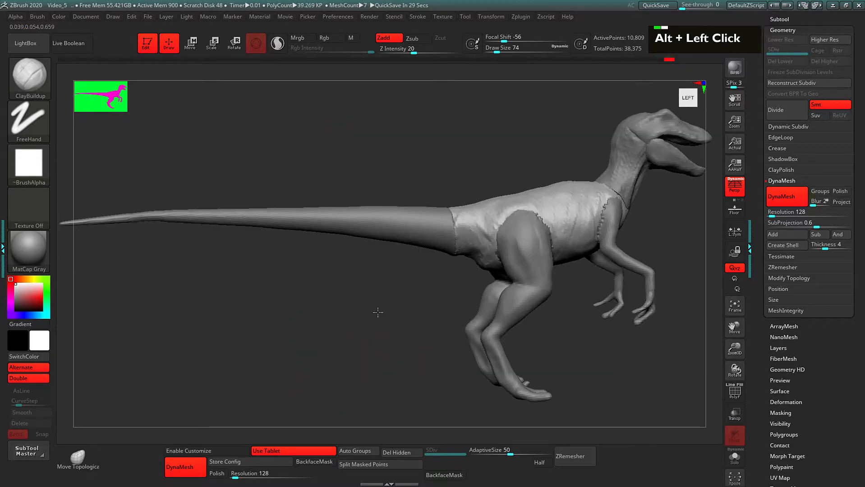
{"action": "left_click", "coordinate": [345, 349], "text": "alt"}
{"action": "key", "text": "f"}
{"action": "key", "text": "f"}
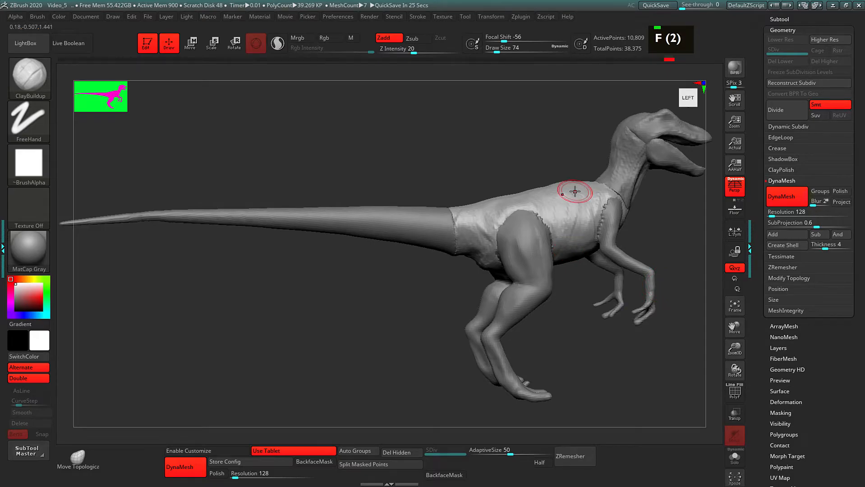
{"action": "key", "text": "f"}
{"action": "key", "text": "f"}
{"action": "key", "text": "f"}
{"action": "key", "text": "f"}
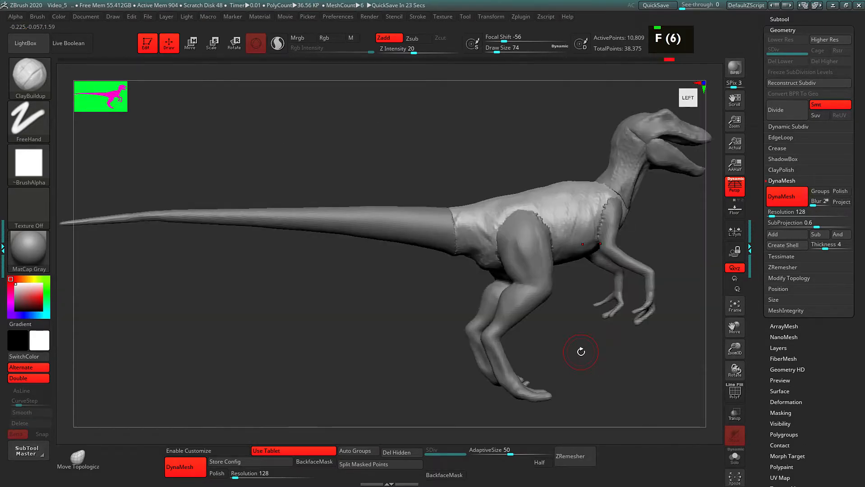
{"action": "left_click", "coordinate": [557, 338], "text": "alt"}
{"action": "left_click", "coordinate": [559, 336], "text": "alt"}
{"action": "left_click", "coordinate": [617, 303], "text": "alt"}
{"action": "left_click", "coordinate": [563, 323], "text": "alt"}
{"action": "left_click_drag", "start_coordinate": [562, 323], "coordinate": [583, 343], "text": "alt"}
Build up vertical rib folds along the body's flank between the arm and thigh
{"action": "mouse_move", "coordinate": [430, 271]}
{"action": "left_mouse_down"}
{"action": "mouse_move", "coordinate": [419, 271]}
{"action": "mouse_move", "coordinate": [429, 273]}
{"action": "left_mouse_up"}
{"action": "left_click_drag", "start_coordinate": [429, 245], "coordinate": [440, 268]}
{"action": "left_click_drag", "start_coordinate": [460, 237], "coordinate": [469, 277]}
{"action": "left_click_drag", "start_coordinate": [493, 250], "coordinate": [488, 305]}
{"action": "mouse_move", "coordinate": [559, 374]}
{"action": "left_mouse_down"}
{"action": "mouse_move", "coordinate": [579, 350]}
{"action": "mouse_move", "coordinate": [537, 333]}
{"action": "left_mouse_up"}
Carve around the arm attachment and build up the shoulder blade area of the body
{"action": "left_click_drag", "start_coordinate": [344, 238], "coordinate": [334, 250], "text": "alt"}
{"action": "left_click_drag", "start_coordinate": [334, 230], "coordinate": [322, 251], "text": "alt"}
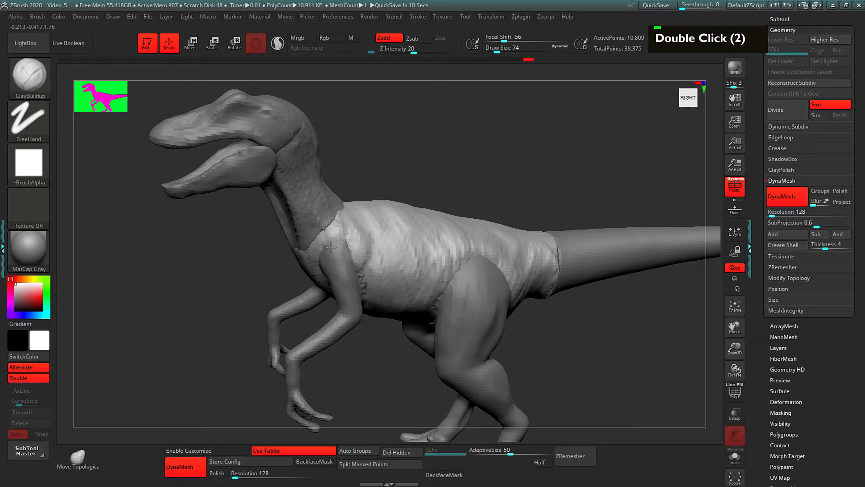
{"action": "left_click_drag", "start_coordinate": [386, 361], "coordinate": [377, 321]}
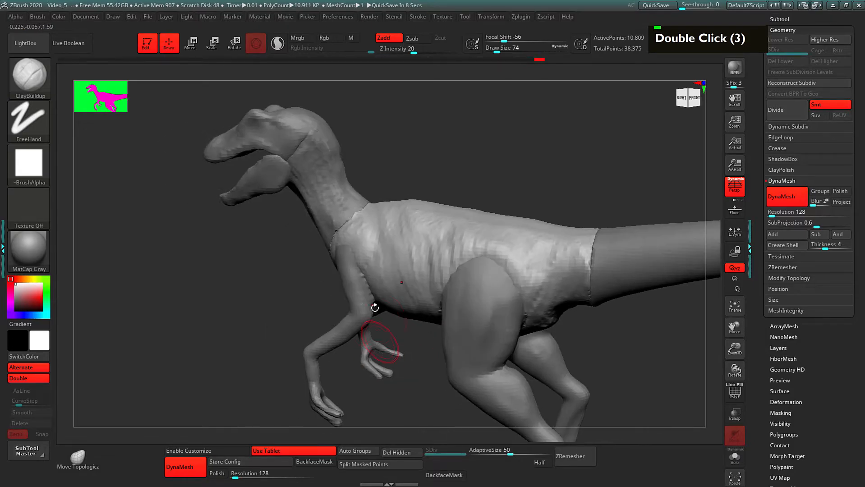
{"action": "left_click_drag", "start_coordinate": [390, 228], "coordinate": [369, 235]}
{"action": "left_click_drag", "start_coordinate": [409, 211], "coordinate": [372, 242]}
{"action": "mouse_move", "coordinate": [387, 216]}
{"action": "left_mouse_down", "text": "alt"}
{"action": "mouse_move", "coordinate": [360, 235]}
{"action": "mouse_move", "coordinate": [420, 222]}
{"action": "mouse_move", "coordinate": [402, 209]}
{"action": "mouse_move", "coordinate": [388, 224]}
{"action": "left_mouse_up", "text": "alt"}
{"action": "left_click_drag", "start_coordinate": [441, 188], "coordinate": [474, 211]}
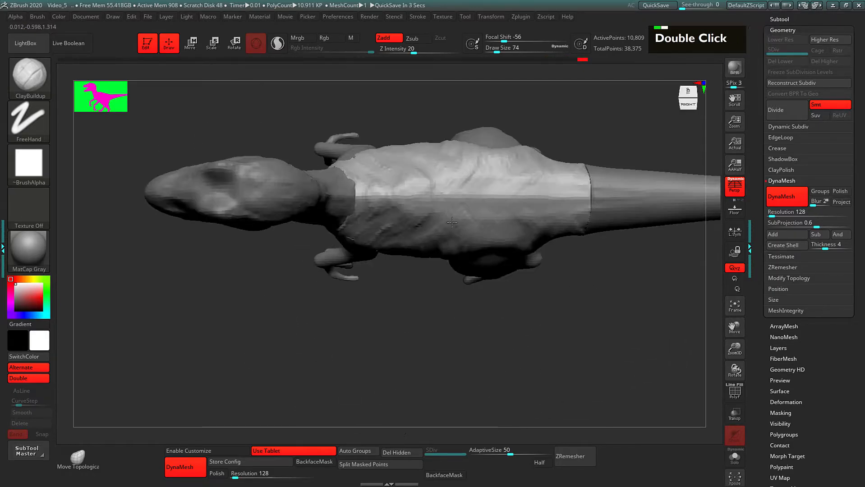
Build up the spine along the top of the back and add strokes over the shoulder area
{"action": "left_click_drag", "start_coordinate": [422, 305], "coordinate": [419, 354], "text": "alt"}
{"action": "left_click_drag", "start_coordinate": [378, 246], "coordinate": [579, 240]}
{"action": "mouse_move", "coordinate": [541, 244]}
{"action": "left_mouse_down"}
{"action": "mouse_move", "coordinate": [583, 245]}
{"action": "mouse_move", "coordinate": [383, 245]}
{"action": "left_mouse_up"}
{"action": "mouse_move", "coordinate": [398, 350]}
{"action": "left_mouse_down"}
{"action": "mouse_move", "coordinate": [386, 262]}
{"action": "mouse_move", "coordinate": [354, 290]}
{"action": "left_mouse_up"}
{"action": "left_click_drag", "start_coordinate": [393, 253], "coordinate": [372, 307]}
{"action": "left_click_drag", "start_coordinate": [357, 265], "coordinate": [348, 292]}
Select the legs, smooth the front edge of the upper thigh and add clay to it
{"action": "left_click_drag", "start_coordinate": [425, 188], "coordinate": [452, 158]}
{"action": "mouse_move", "coordinate": [452, 159]}
{"action": "left_mouse_down", "text": "alt"}
{"action": "mouse_move", "coordinate": [424, 165]}
{"action": "mouse_move", "coordinate": [436, 139]}
{"action": "mouse_move", "coordinate": [440, 166]}
{"action": "mouse_move", "coordinate": [418, 156]}
{"action": "mouse_move", "coordinate": [469, 173]}
{"action": "left_mouse_up", "text": "alt"}
{"action": "left_click_drag", "start_coordinate": [508, 276], "coordinate": [532, 276]}
{"action": "left_click_drag", "start_coordinate": [532, 276], "coordinate": [455, 238], "text": "alt"}
{"action": "left_click", "coordinate": [351, 264], "text": "alt"}
{"action": "left_click_drag", "start_coordinate": [454, 237], "coordinate": [452, 269], "text": "alt"}
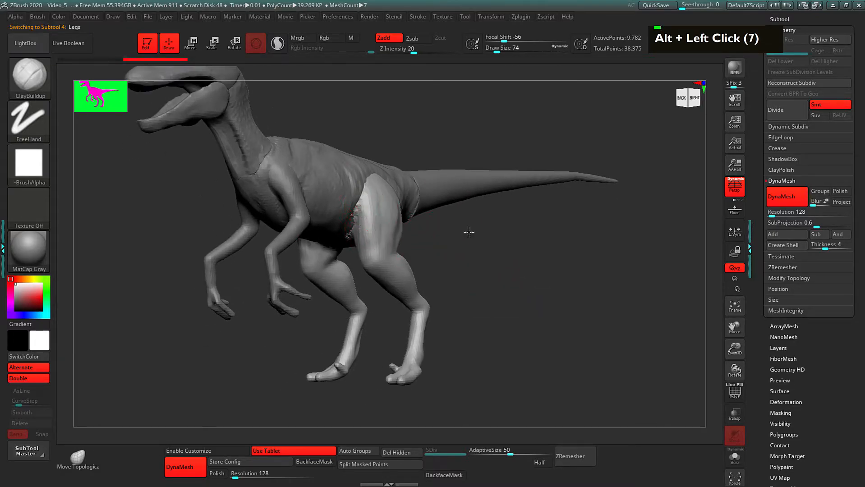
{"action": "left_click_drag", "start_coordinate": [459, 233], "coordinate": [490, 232]}
{"action": "left_click_drag", "start_coordinate": [356, 220], "coordinate": [353, 230], "text": "shift"}
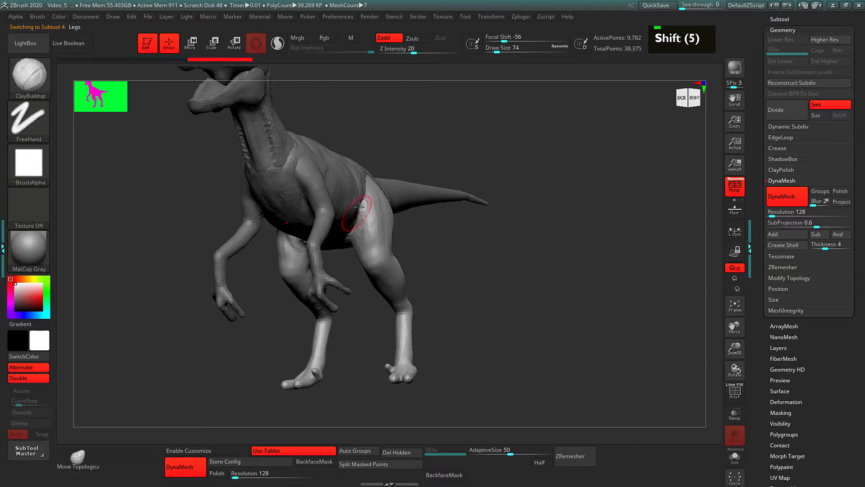
{"action": "double_click", "coordinate": [356, 223]}
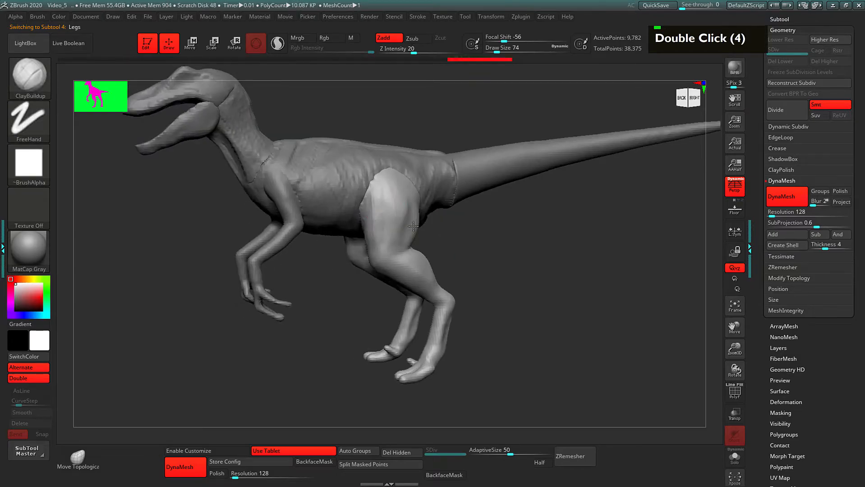
Build up long muscle strokes down the outer thigh toward the knee with ClayBuildup at draw size 74
{"action": "mouse_move", "coordinate": [385, 177]}
{"action": "left_mouse_down"}
{"action": "mouse_move", "coordinate": [382, 230]}
{"action": "mouse_move", "coordinate": [390, 216]}
{"action": "left_mouse_up"}
{"action": "mouse_move", "coordinate": [398, 181]}
{"action": "left_mouse_down"}
{"action": "mouse_move", "coordinate": [399, 221]}
{"action": "mouse_move", "coordinate": [377, 253]}
{"action": "left_mouse_up"}
{"action": "left_click_drag", "start_coordinate": [383, 207], "coordinate": [390, 248]}
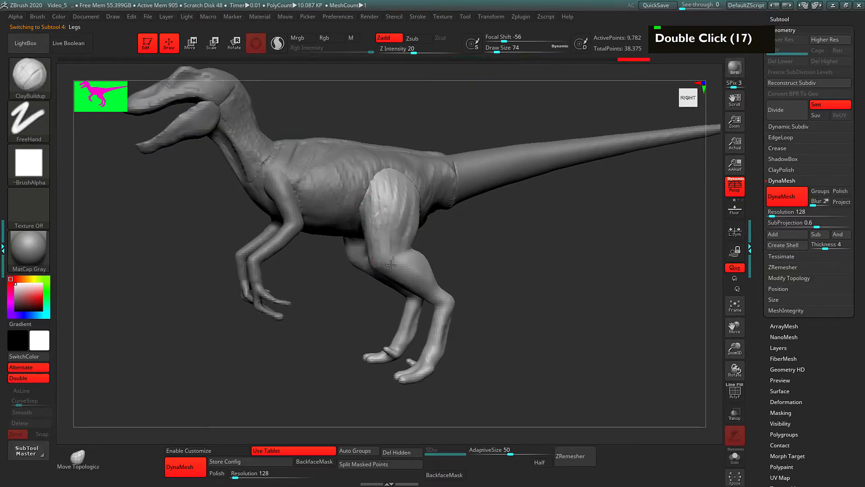
{"action": "left_click_drag", "start_coordinate": [483, 273], "coordinate": [463, 247], "text": "alt"}
{"action": "left_click_drag", "start_coordinate": [519, 252], "coordinate": [460, 243]}
{"action": "left_click_drag", "start_coordinate": [389, 232], "coordinate": [401, 262]}
{"action": "left_click_drag", "start_coordinate": [395, 234], "coordinate": [406, 264]}
Reduce the draw size to 38 and carve the front edge of the thigh beside the belly
{"action": "mouse_move", "coordinate": [559, 225]}
{"action": "left_mouse_down"}
{"action": "mouse_move", "coordinate": [465, 235]}
{"action": "mouse_move", "coordinate": [418, 266]}
{"action": "mouse_move", "coordinate": [415, 321]}
{"action": "left_mouse_up"}
{"action": "mouse_move", "coordinate": [358, 234]}
{"action": "left_mouse_down"}
{"action": "mouse_move", "coordinate": [513, 244]}
{"action": "mouse_move", "coordinate": [535, 280]}
{"action": "mouse_move", "coordinate": [533, 255]}
{"action": "left_mouse_up"}
{"action": "key", "text": "space"}
{"action": "left_click_drag", "start_coordinate": [451, 251], "coordinate": [501, 251]}
{"action": "left_click_drag", "start_coordinate": [360, 225], "coordinate": [354, 252], "text": "alt"}
{"action": "left_click_drag", "start_coordinate": [351, 215], "coordinate": [348, 248], "text": "alt"}
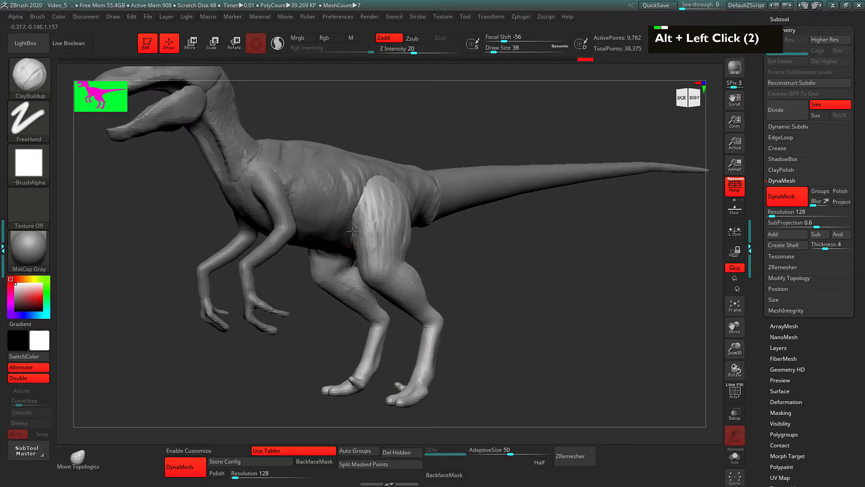
Carve the top and rear edges of the thigh where it meets the hip
{"action": "left_click_drag", "start_coordinate": [366, 171], "coordinate": [362, 203], "text": "alt"}
{"action": "mouse_move", "coordinate": [478, 254]}
{"action": "left_mouse_down"}
{"action": "mouse_move", "coordinate": [428, 252]}
{"action": "mouse_move", "coordinate": [421, 234]}
{"action": "left_mouse_up"}
{"action": "left_click_drag", "start_coordinate": [403, 171], "coordinate": [423, 215], "text": "alt"}
{"action": "mouse_move", "coordinate": [487, 242]}
{"action": "left_mouse_down"}
{"action": "mouse_move", "coordinate": [530, 243]}
{"action": "mouse_move", "coordinate": [500, 255]}
{"action": "mouse_move", "coordinate": [563, 246]}
{"action": "left_mouse_up"}
Select the arms and add clay to the upper arm with ClayBuildup at draw size 38
{"action": "left_click", "coordinate": [313, 217], "text": "alt"}
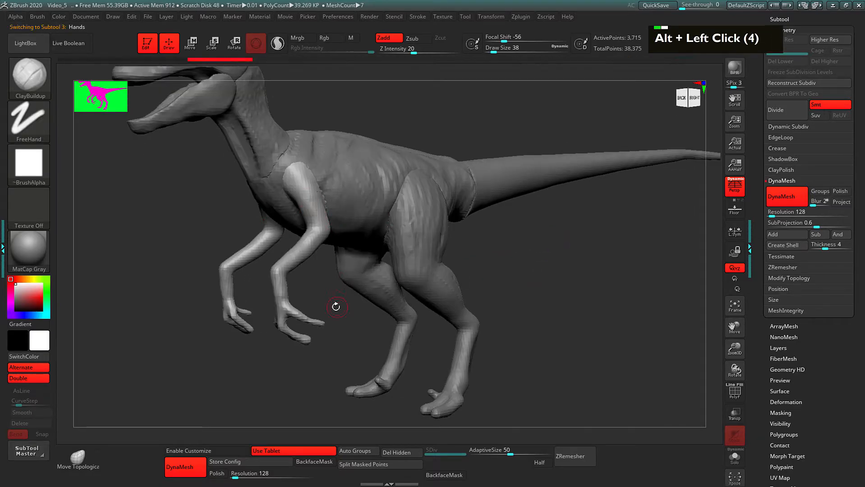
{"action": "left_click_drag", "start_coordinate": [337, 305], "coordinate": [381, 329], "text": "alt"}
{"action": "mouse_move", "coordinate": [329, 198]}
{"action": "left_mouse_down"}
{"action": "mouse_move", "coordinate": [338, 189]}
{"action": "mouse_move", "coordinate": [353, 205]}
{"action": "left_mouse_up"}
{"action": "left_click_drag", "start_coordinate": [176, 234], "coordinate": [255, 218]}
{"action": "double_click", "coordinate": [266, 207]}
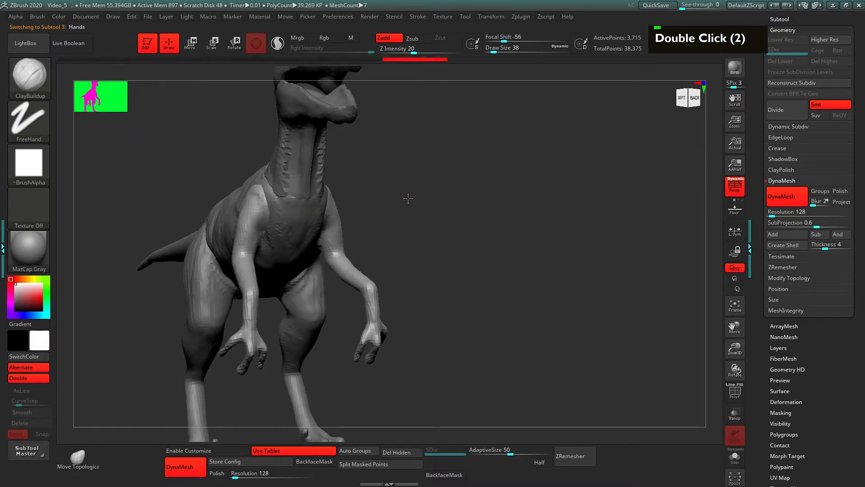
{"action": "left_click_drag", "start_coordinate": [398, 203], "coordinate": [334, 207]}
{"action": "left_click_drag", "start_coordinate": [245, 224], "coordinate": [242, 239]}
{"action": "left_click_drag", "start_coordinate": [354, 231], "coordinate": [313, 218]}
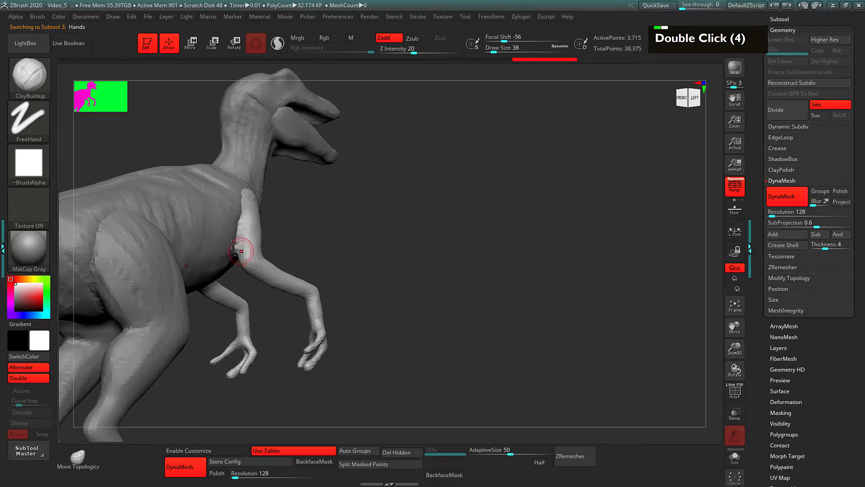
Carve the rear edge of the upper arm where it meets the chest
{"action": "left_click", "coordinate": [233, 234], "text": "alt"}
{"action": "left_click_drag", "start_coordinate": [234, 253], "coordinate": [240, 225], "text": "alt"}
{"action": "mouse_move", "coordinate": [383, 271]}
{"action": "left_mouse_down"}
{"action": "mouse_move", "coordinate": [311, 313]}
{"action": "mouse_move", "coordinate": [334, 287]}
{"action": "mouse_move", "coordinate": [302, 275]}
{"action": "left_mouse_up"}
{"action": "mouse_move", "coordinate": [255, 215]}
{"action": "left_mouse_down"}
{"action": "mouse_move", "coordinate": [245, 222]}
{"action": "mouse_move", "coordinate": [252, 216]}
{"action": "left_mouse_up"}
{"action": "left_click_drag", "start_coordinate": [550, 212], "coordinate": [566, 225]}
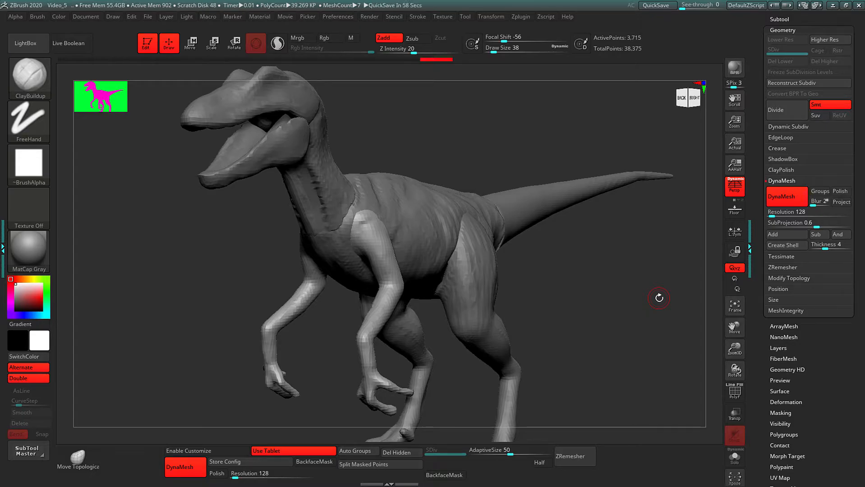
Build up a rounded shoulder muscle at the top of the arm with repeated short ClayBuildup strokes
{"action": "left_click_drag", "start_coordinate": [453, 129], "coordinate": [567, 134], "text": "alt"}
{"action": "left_click_drag", "start_coordinate": [528, 139], "coordinate": [551, 148], "text": "alt"}
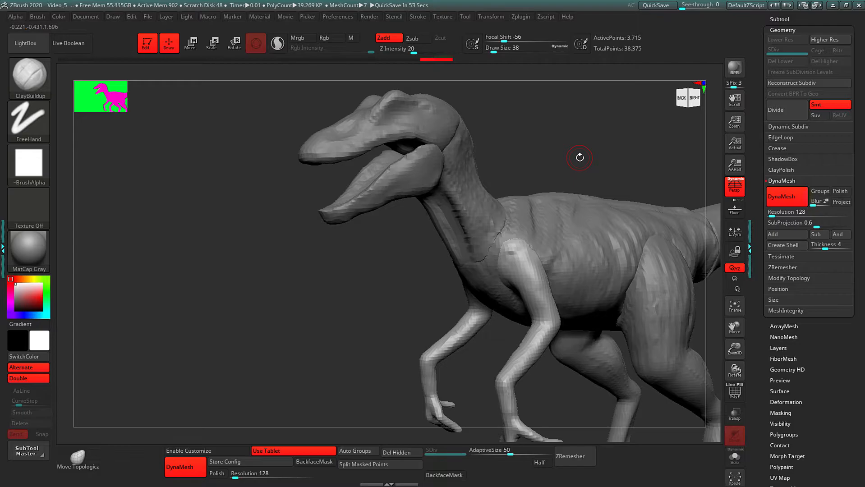
{"action": "left_click", "coordinate": [527, 164], "text": "alt"}
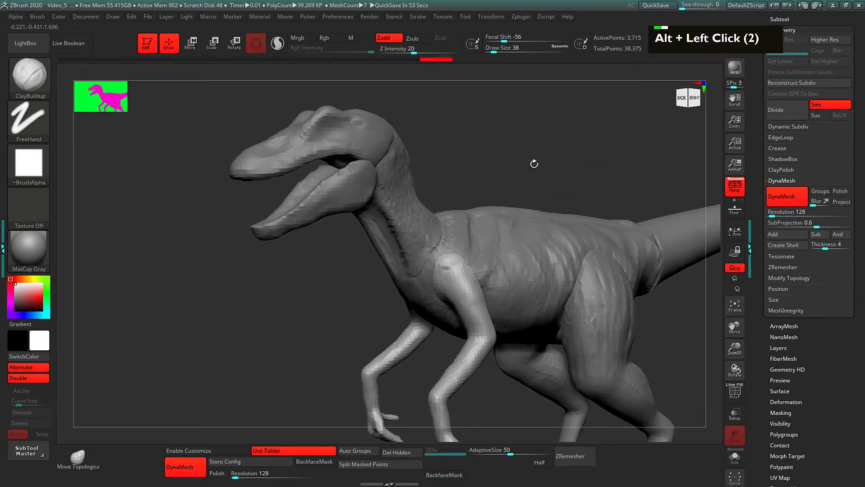
{"action": "left_click", "coordinate": [517, 149], "text": "alt"}
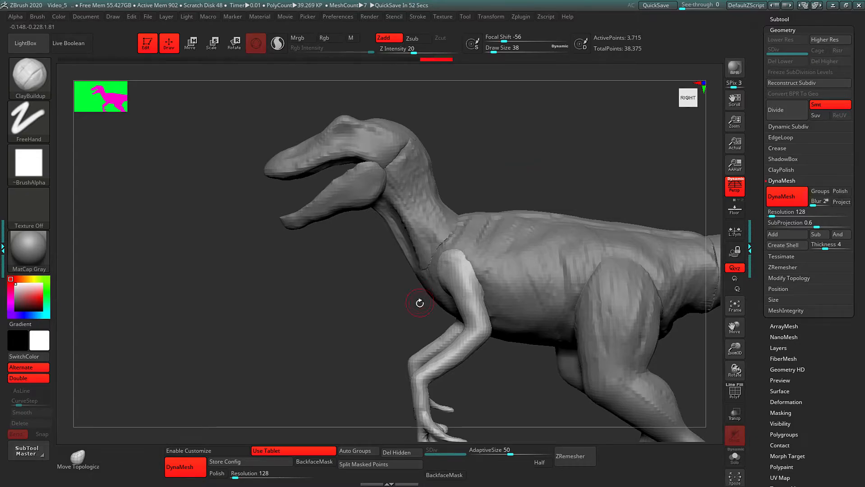
{"action": "left_click_drag", "start_coordinate": [368, 303], "coordinate": [369, 275], "text": "alt"}
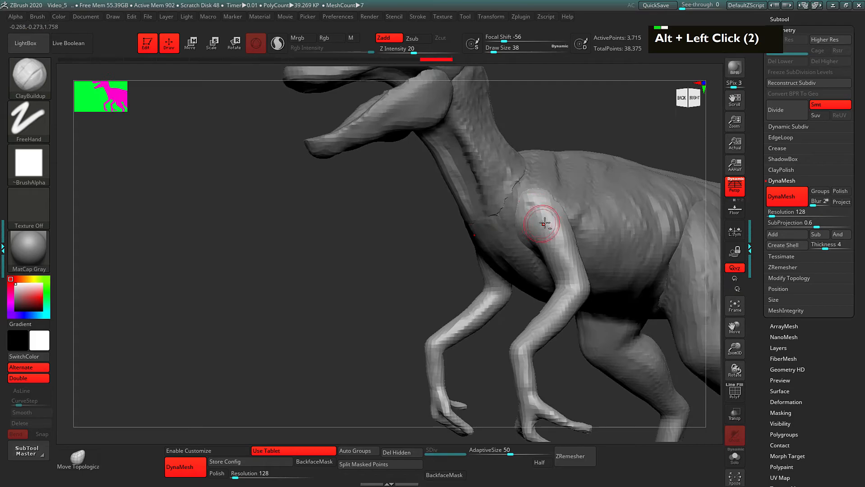
{"action": "double_click", "coordinate": [546, 199]}
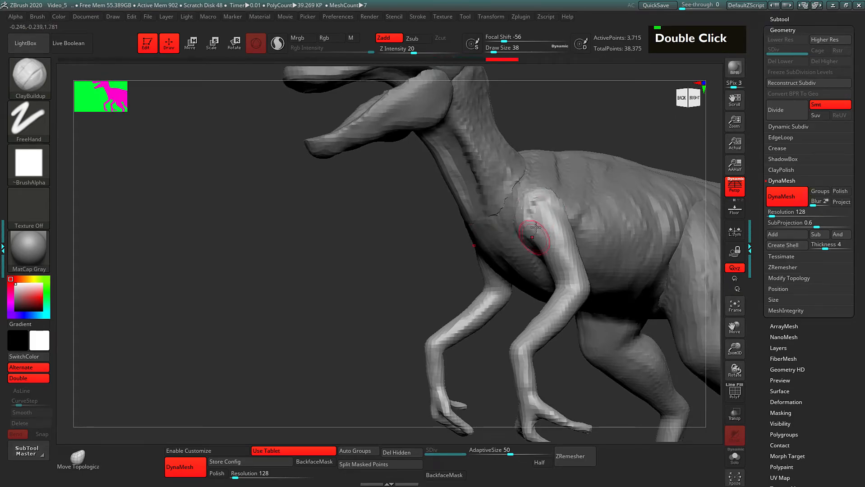
{"action": "double_click", "coordinate": [545, 194]}
{"action": "double_click", "coordinate": [543, 196]}
{"action": "double_click", "coordinate": [536, 198]}
{"action": "double_click", "coordinate": [532, 199]}
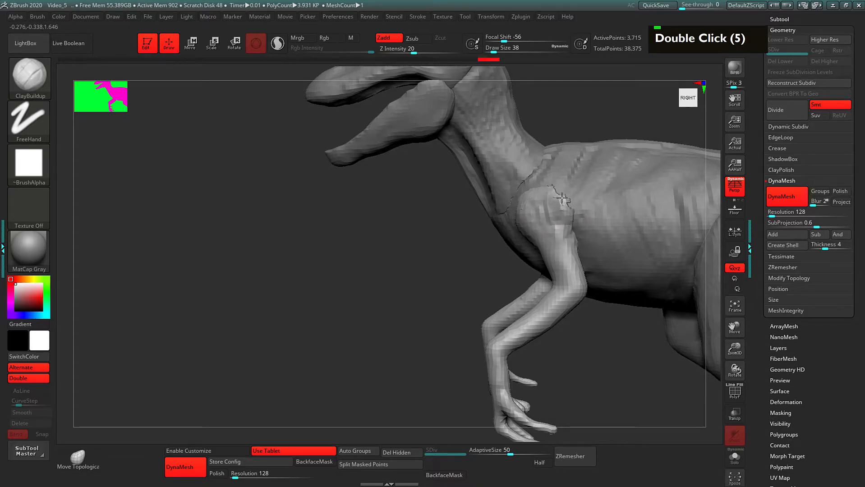
Try to rework the torn inner side of the shoulders from above with a changed brush size
{"action": "left_click_drag", "start_coordinate": [513, 242], "coordinate": [449, 280]}
{"action": "left_click_drag", "start_coordinate": [482, 248], "coordinate": [453, 253]}
{"action": "mouse_move", "coordinate": [453, 254]}
{"action": "left_mouse_down", "text": "alt"}
{"action": "mouse_move", "coordinate": [459, 264]}
{"action": "mouse_move", "coordinate": [440, 293]}
{"action": "mouse_move", "coordinate": [455, 289]}
{"action": "left_mouse_up", "text": "alt"}
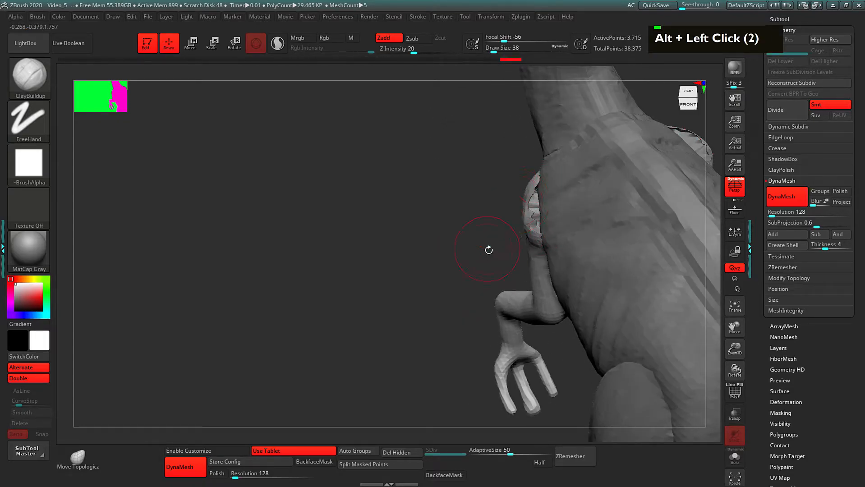
{"action": "key", "text": "s"}
{"action": "left_click_drag", "start_coordinate": [461, 261], "coordinate": [523, 237]}
{"action": "left_click_drag", "start_coordinate": [470, 295], "coordinate": [426, 300], "text": "alt"}
{"action": "mouse_move", "coordinate": [426, 299]}
{"action": "left_mouse_down"}
{"action": "mouse_move", "coordinate": [411, 301]}
{"action": "mouse_move", "coordinate": [439, 309]}
{"action": "mouse_move", "coordinate": [418, 282]}
{"action": "mouse_move", "coordinate": [456, 332]}
{"action": "mouse_move", "coordinate": [428, 295]}
{"action": "left_mouse_up"}
{"action": "mouse_move", "coordinate": [406, 246]}
{"action": "left_mouse_down"}
{"action": "mouse_move", "coordinate": [368, 232]}
{"action": "mouse_move", "coordinate": [399, 276]}
{"action": "mouse_move", "coordinate": [419, 274]}
{"action": "mouse_move", "coordinate": [417, 267]}
{"action": "mouse_move", "coordinate": [371, 251]}
{"action": "mouse_move", "coordinate": [423, 290]}
{"action": "mouse_move", "coordinate": [387, 301]}
{"action": "mouse_move", "coordinate": [423, 270]}
{"action": "left_mouse_up"}
{"action": "key", "text": "space"}
{"action": "left_click_drag", "start_coordinate": [432, 272], "coordinate": [378, 269]}
{"action": "left_click_drag", "start_coordinate": [378, 269], "coordinate": [399, 298], "text": "alt"}
Undo the last strokes on the shoulders
{"action": "key", "text": "ctrl+z"}
{"action": "key", "text": "ctrl+z"}
{"action": "key", "text": "ctrl+z"}
{"action": "key", "text": "ctrl+z"}
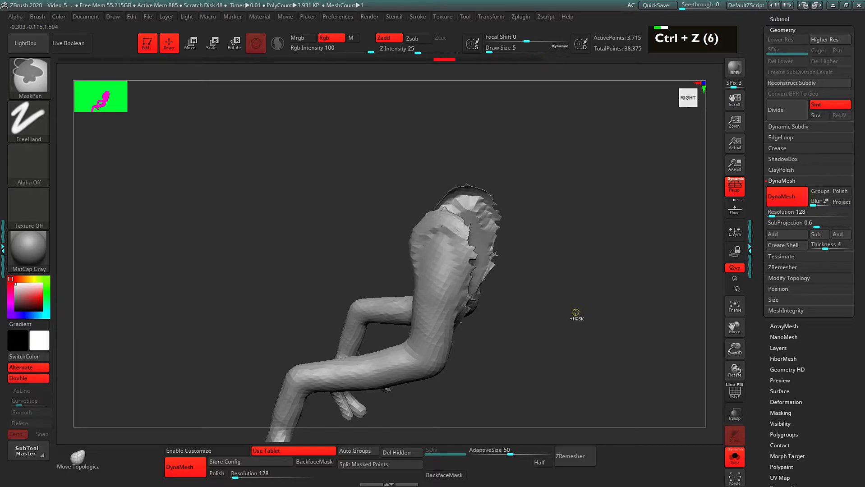
{"action": "key", "text": "ctrl+z"}
Choose the Inflat brush at draw size 43 and begin thickening the thin shoulder rims on the isolated arms
{"action": "mouse_move", "coordinate": [533, 246]}
{"action": "left_mouse_down", "text": "alt"}
{"action": "mouse_move", "coordinate": [569, 261]}
{"action": "mouse_move", "coordinate": [561, 273]}
{"action": "left_mouse_up", "text": "alt"}
{"action": "key", "text": "b"}
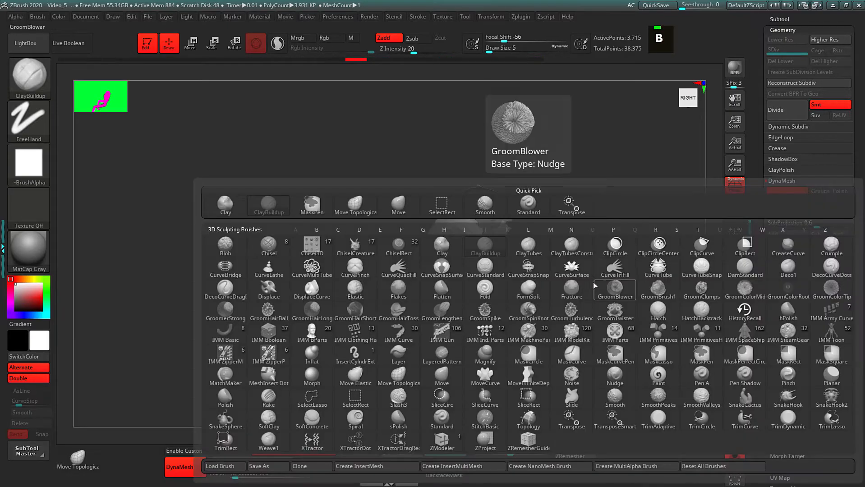
{"action": "key", "text": "i"}
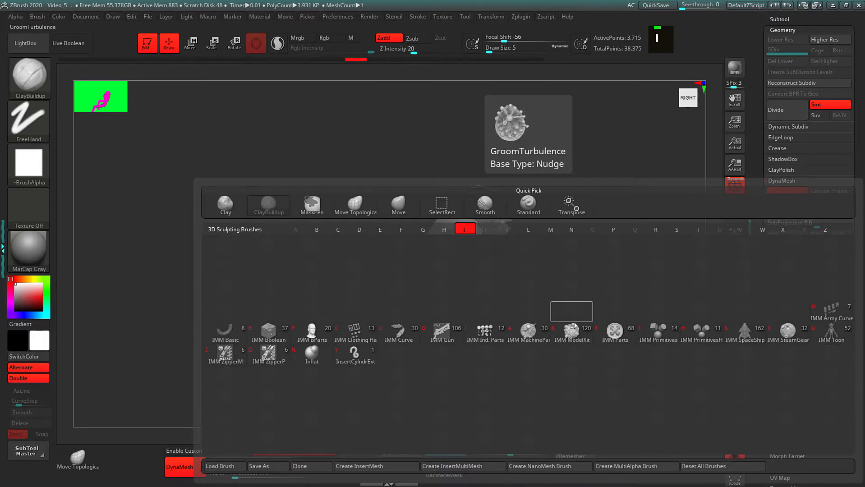
{"action": "left_click", "coordinate": [315, 356]}
{"action": "mouse_move", "coordinate": [568, 266]}
{"action": "left_mouse_down", "text": "alt"}
{"action": "mouse_move", "coordinate": [558, 254]}
{"action": "mouse_move", "coordinate": [542, 256]}
{"action": "left_mouse_up", "text": "alt"}
{"action": "key", "text": "space"}
{"action": "mouse_move", "coordinate": [441, 239]}
{"action": "left_mouse_down"}
{"action": "mouse_move", "coordinate": [428, 216]}
{"action": "mouse_move", "coordinate": [532, 171]}
{"action": "left_mouse_up"}
{"action": "mouse_move", "coordinate": [407, 223]}
{"action": "left_mouse_down"}
{"action": "mouse_move", "coordinate": [372, 236]}
{"action": "mouse_move", "coordinate": [399, 214]}
{"action": "left_mouse_up"}
{"action": "mouse_move", "coordinate": [458, 200]}
{"action": "left_mouse_down"}
{"action": "mouse_move", "coordinate": [492, 211]}
{"action": "mouse_move", "coordinate": [457, 175]}
{"action": "mouse_move", "coordinate": [420, 200]}
{"action": "left_mouse_up"}
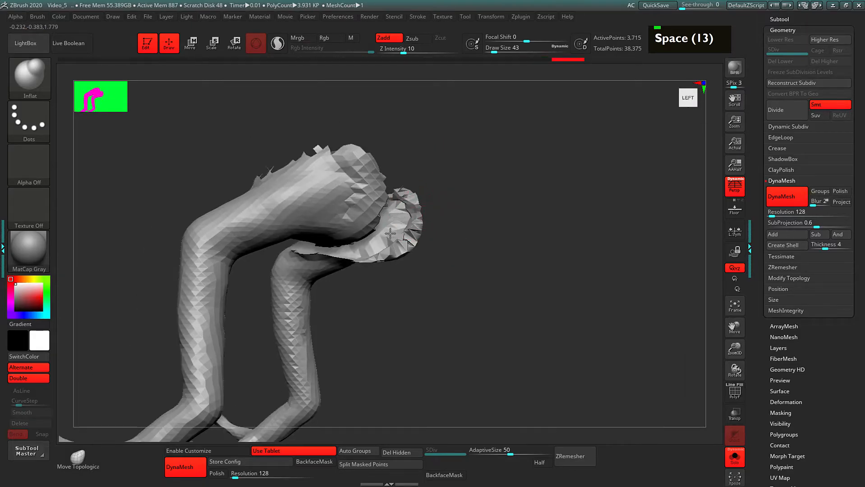
Inflate the remaining jagged edges around the inner and top sides of both shoulders
{"action": "left_click_drag", "start_coordinate": [393, 236], "coordinate": [385, 235]}
{"action": "mouse_move", "coordinate": [465, 194]}
{"action": "left_mouse_down"}
{"action": "mouse_move", "coordinate": [499, 152]}
{"action": "mouse_move", "coordinate": [523, 155]}
{"action": "left_mouse_up"}
{"action": "left_click_drag", "start_coordinate": [408, 209], "coordinate": [400, 254]}
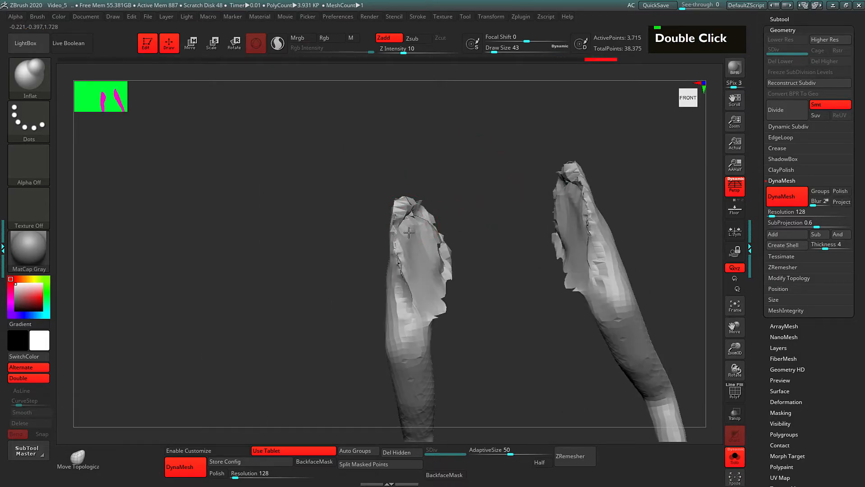
{"action": "left_click_drag", "start_coordinate": [418, 209], "coordinate": [414, 212]}
{"action": "mouse_move", "coordinate": [405, 174]}
{"action": "left_mouse_down"}
{"action": "mouse_move", "coordinate": [491, 208]}
{"action": "mouse_move", "coordinate": [456, 193]}
{"action": "left_mouse_up"}
{"action": "left_click_drag", "start_coordinate": [455, 193], "coordinate": [448, 205], "text": "alt"}
{"action": "double_click", "coordinate": [403, 233]}
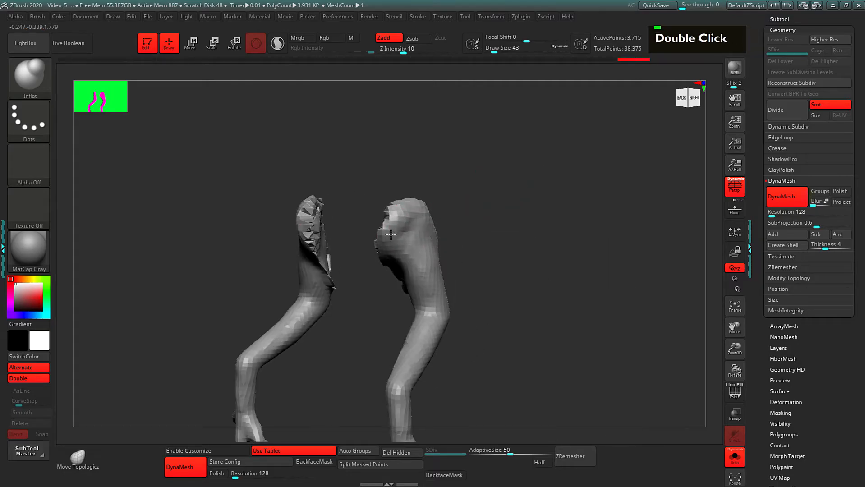
{"action": "left_click", "coordinate": [383, 216]}
{"action": "left_click_drag", "start_coordinate": [358, 179], "coordinate": [435, 177]}
{"action": "left_click", "coordinate": [382, 215]}
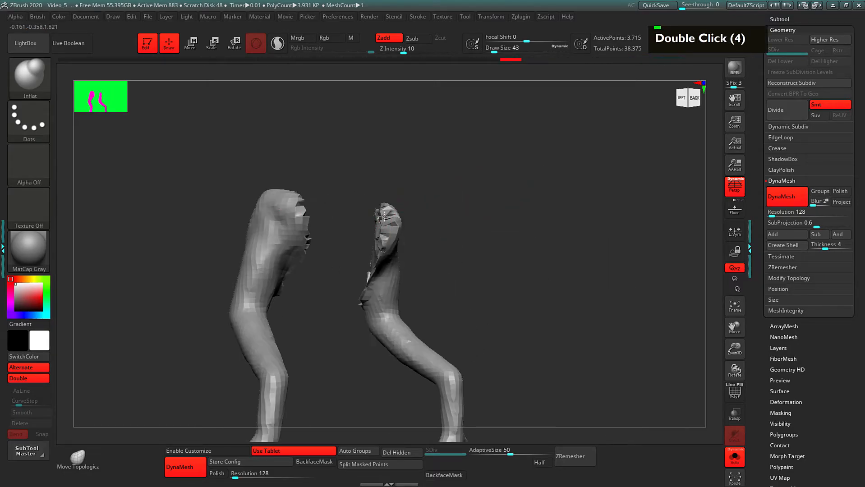
{"action": "mouse_move", "coordinate": [375, 252]}
{"action": "left_mouse_down"}
{"action": "mouse_move", "coordinate": [402, 249]}
{"action": "mouse_move", "coordinate": [412, 235]}
{"action": "mouse_move", "coordinate": [399, 227]}
{"action": "left_mouse_up"}
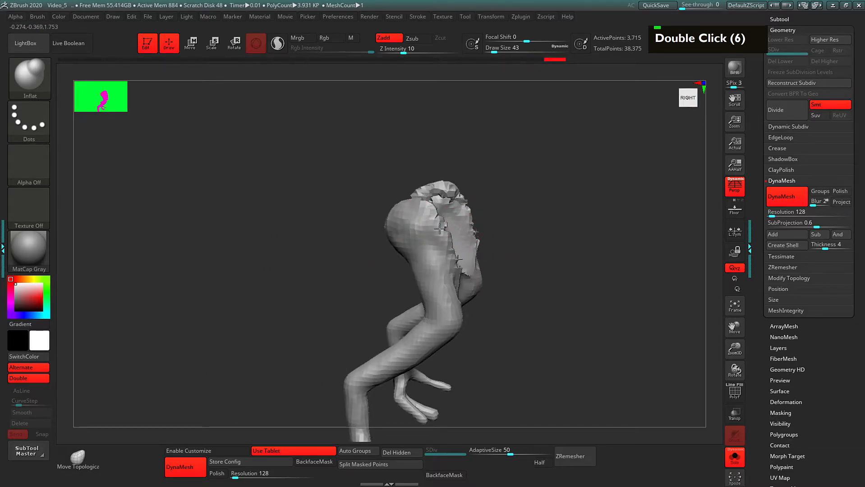
Remesh the arms with DynaMesh at resolution 128 to close the torn shoulder surfaces
{"action": "left_click_drag", "start_coordinate": [552, 228], "coordinate": [570, 225], "text": "alt"}
{"action": "left_click", "coordinate": [541, 201], "text": "ctrl"}
{"action": "left_click_drag", "start_coordinate": [559, 230], "coordinate": [481, 176]}
{"action": "left_click", "coordinate": [480, 176], "text": "alt"}
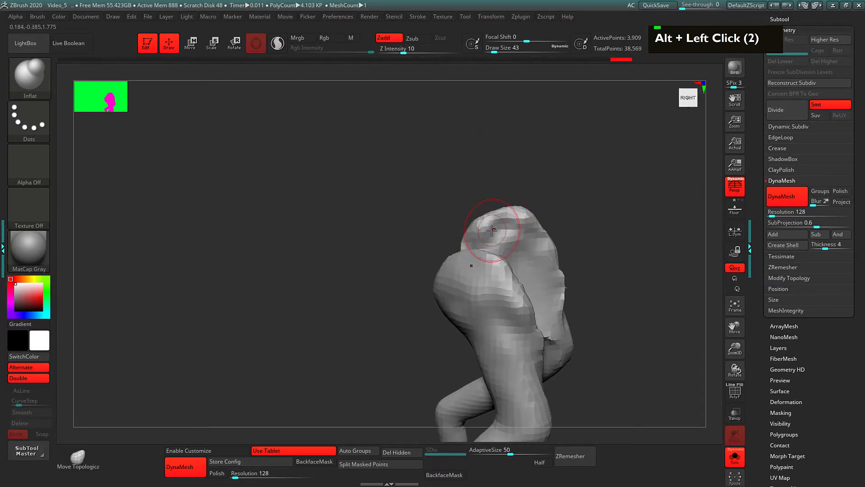
Show the whole raptor, reshape the shoulder outline against the neck and body with Move, and smooth it
{"action": "key", "text": "s"}
{"action": "mouse_move", "coordinate": [323, 327]}
{"action": "left_mouse_down", "text": "alt"}
{"action": "mouse_move", "coordinate": [329, 319]}
{"action": "mouse_move", "coordinate": [295, 313]}
{"action": "mouse_move", "coordinate": [287, 321]}
{"action": "left_mouse_up", "text": "alt"}
{"action": "left_click_drag", "start_coordinate": [287, 321], "coordinate": [289, 334], "text": "alt"}
{"action": "key", "text": "1"}
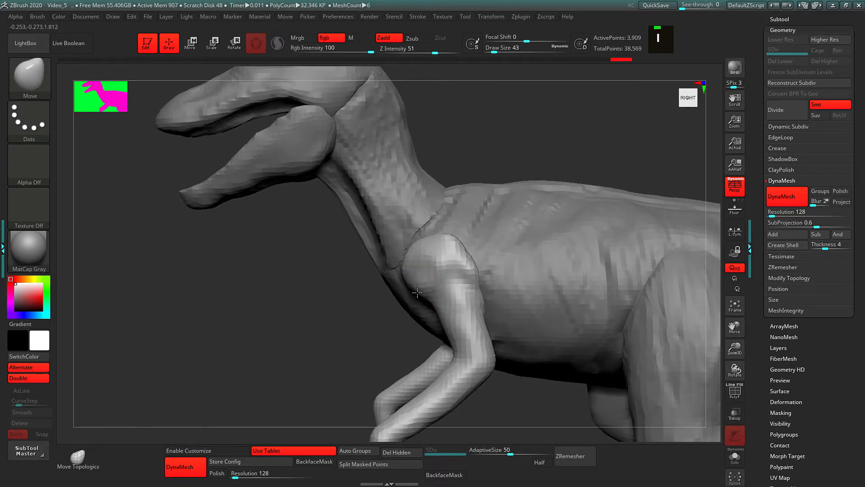
{"action": "left_click", "coordinate": [421, 269], "text": "alt"}
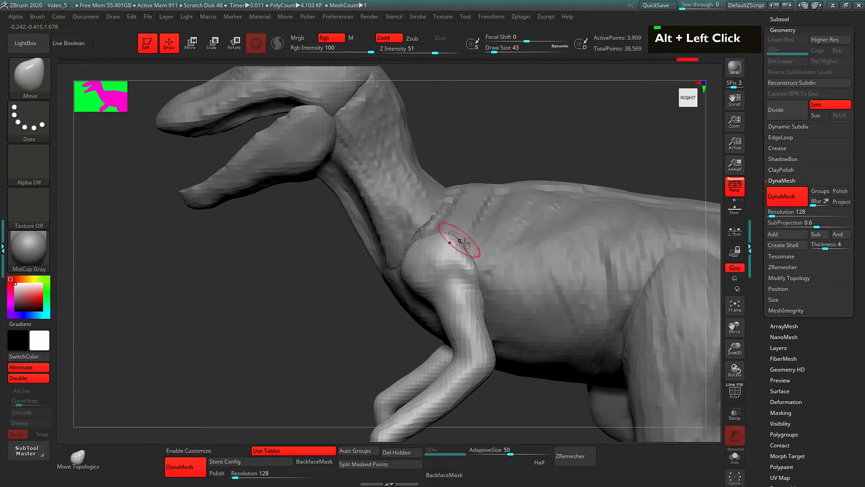
{"action": "double_click", "coordinate": [436, 237]}
{"action": "double_click", "coordinate": [419, 238]}
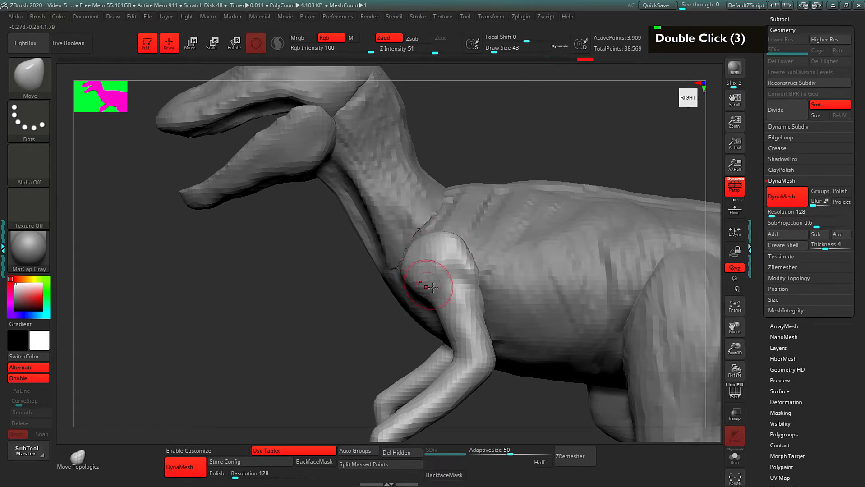
{"action": "left_click", "coordinate": [406, 276], "text": "shift"}
{"action": "key", "text": "shift"}
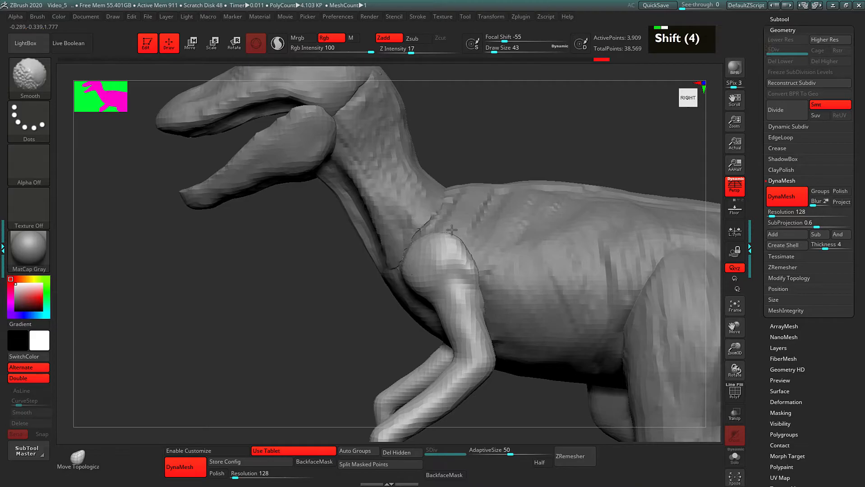
{"action": "left_click", "coordinate": [421, 289], "text": "shift"}
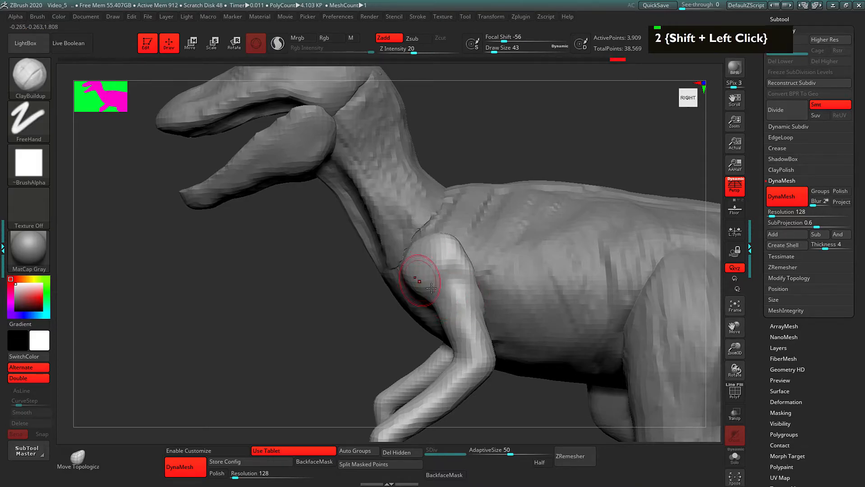
Add clay to the shoulder's front and carve the crease between it and the upper arm with ClayBuildup
{"action": "double_click", "coordinate": [424, 276]}
{"action": "left_click_drag", "start_coordinate": [409, 328], "coordinate": [436, 294]}
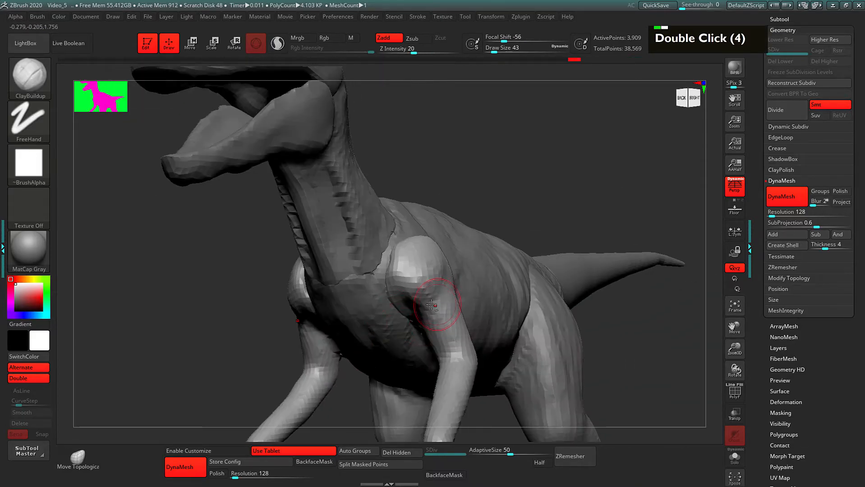
{"action": "left_click", "coordinate": [436, 293], "text": "alt"}
{"action": "mouse_move", "coordinate": [447, 308]}
{"action": "right_mouse_down"}
{"action": "mouse_move", "coordinate": [428, 286]}
{"action": "mouse_move", "coordinate": [438, 315]}
{"action": "right_mouse_up"}
{"action": "left_click_drag", "start_coordinate": [466, 303], "coordinate": [466, 279], "text": "alt"}
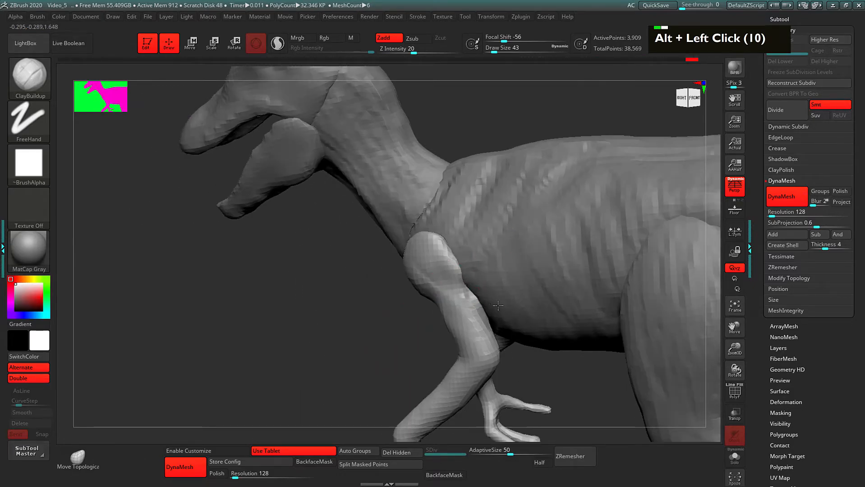
{"action": "left_click_drag", "start_coordinate": [376, 324], "coordinate": [588, 276], "text": "alt"}
Push the shoulder into a fuller, rounder shape from the front using Move at draw size 61
{"action": "key", "text": "f"}
{"action": "left_click_drag", "start_coordinate": [589, 274], "coordinate": [558, 241], "text": "alt"}
{"action": "key", "text": "space"}
{"action": "key", "text": "1"}
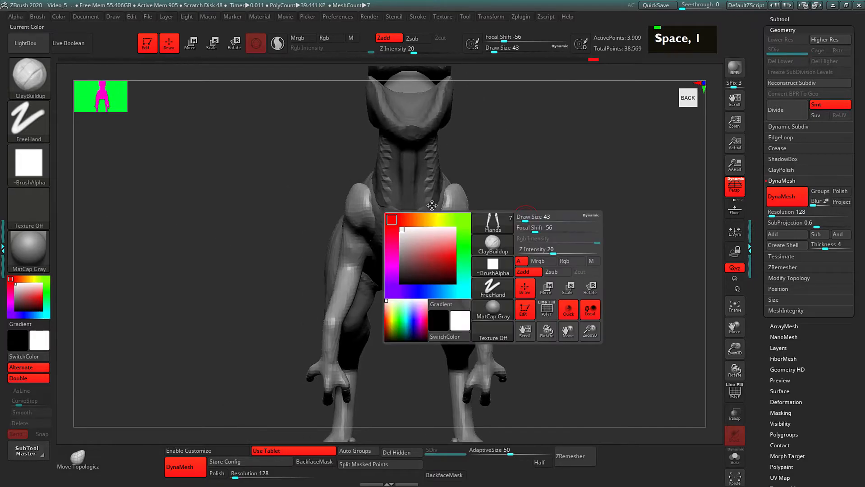
{"action": "left_click_drag", "start_coordinate": [522, 216], "coordinate": [528, 214]}
{"action": "key", "text": "1"}
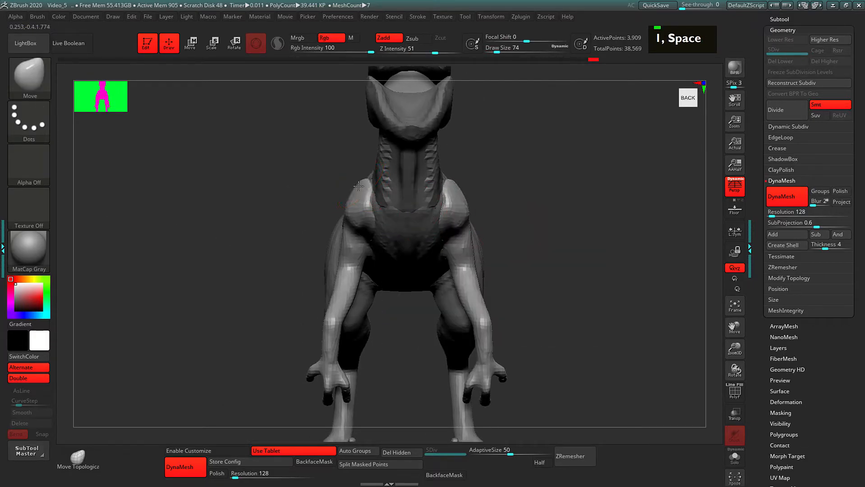
{"action": "key", "text": "space"}
{"action": "left_click_drag", "start_coordinate": [360, 194], "coordinate": [360, 191]}
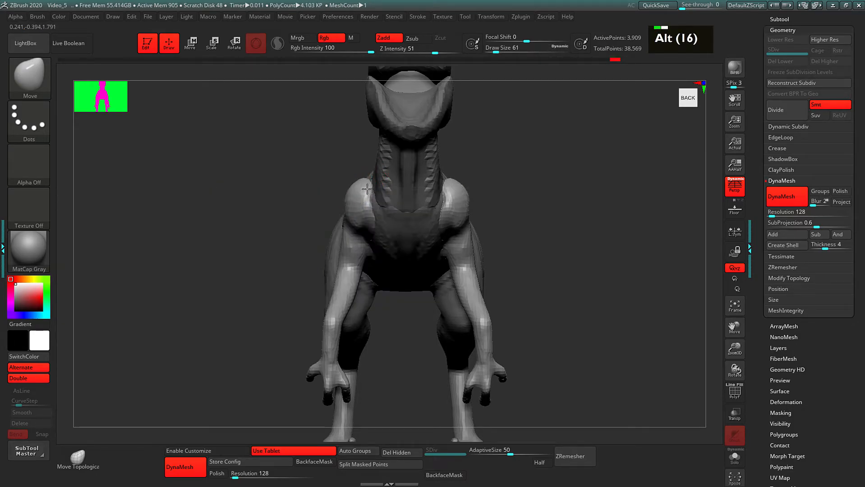
{"action": "left_click_drag", "start_coordinate": [366, 199], "coordinate": [374, 220]}
Adjust the rear edge of the upper arm with Move, and smooth the shoulders' inner side on the isolated arms
{"action": "left_click_drag", "start_coordinate": [283, 244], "coordinate": [388, 247]}
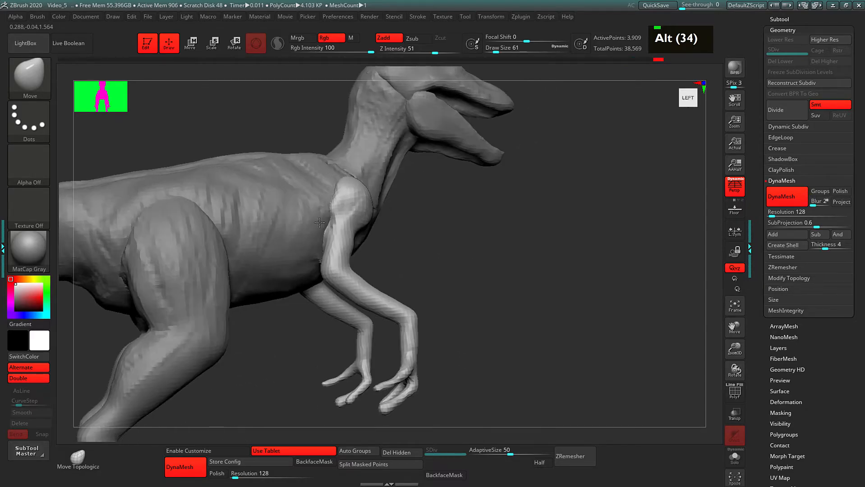
{"action": "left_click_drag", "start_coordinate": [332, 206], "coordinate": [336, 237]}
{"action": "mouse_move", "coordinate": [431, 248]}
{"action": "left_mouse_down"}
{"action": "mouse_move", "coordinate": [280, 251]}
{"action": "mouse_move", "coordinate": [319, 228]}
{"action": "left_mouse_up"}
{"action": "left_click", "coordinate": [318, 249], "text": "shift"}
{"action": "key", "text": "shift+4"}
{"action": "mouse_move", "coordinate": [407, 237]}
{"action": "left_mouse_down"}
{"action": "mouse_move", "coordinate": [331, 236]}
{"action": "mouse_move", "coordinate": [306, 252]}
{"action": "mouse_move", "coordinate": [312, 187]}
{"action": "left_mouse_up"}
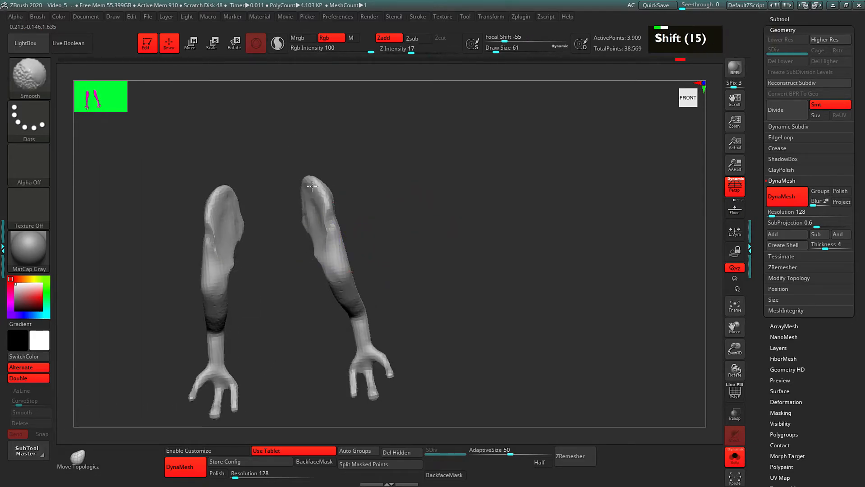
{"action": "left_click_drag", "start_coordinate": [365, 219], "coordinate": [420, 222]}
Carve the recess below the shoulder muscle with ClayBuildup at draw size 29
{"action": "key", "text": "2"}
{"action": "key", "text": "space"}
{"action": "left_click", "coordinate": [355, 231]}
{"action": "left_click_drag", "start_coordinate": [312, 248], "coordinate": [318, 255], "text": "alt"}
{"action": "left_click_drag", "start_coordinate": [310, 238], "coordinate": [316, 251], "text": "alt"}
{"action": "mouse_move", "coordinate": [393, 226]}
{"action": "left_mouse_down"}
{"action": "mouse_move", "coordinate": [347, 229]}
{"action": "mouse_move", "coordinate": [329, 246]}
{"action": "left_mouse_up"}
{"action": "left_click_drag", "start_coordinate": [385, 246], "coordinate": [329, 234]}
{"action": "mouse_move", "coordinate": [407, 204]}
{"action": "left_mouse_down", "text": "alt"}
{"action": "mouse_move", "coordinate": [391, 208]}
{"action": "mouse_move", "coordinate": [415, 225]}
{"action": "left_mouse_up", "text": "alt"}
{"action": "left_click_drag", "start_coordinate": [325, 235], "coordinate": [328, 247], "text": "alt"}
Refine the inner and front surfaces of the upper arm below the shoulder with ClayBuildup
{"action": "mouse_move", "coordinate": [465, 235]}
{"action": "left_mouse_down"}
{"action": "mouse_move", "coordinate": [453, 220]}
{"action": "mouse_move", "coordinate": [472, 223]}
{"action": "left_mouse_up"}
{"action": "key", "text": "$"}
{"action": "mouse_move", "coordinate": [533, 221]}
{"action": "left_mouse_down"}
{"action": "mouse_move", "coordinate": [498, 221]}
{"action": "mouse_move", "coordinate": [530, 221]}
{"action": "left_mouse_up"}
{"action": "left_click_drag", "start_coordinate": [333, 210], "coordinate": [352, 222], "text": "alt"}
{"action": "left_click_drag", "start_coordinate": [465, 234], "coordinate": [430, 233]}
{"action": "left_click_drag", "start_coordinate": [337, 227], "coordinate": [335, 241], "text": "alt"}
{"action": "left_click_drag", "start_coordinate": [335, 230], "coordinate": [336, 242]}
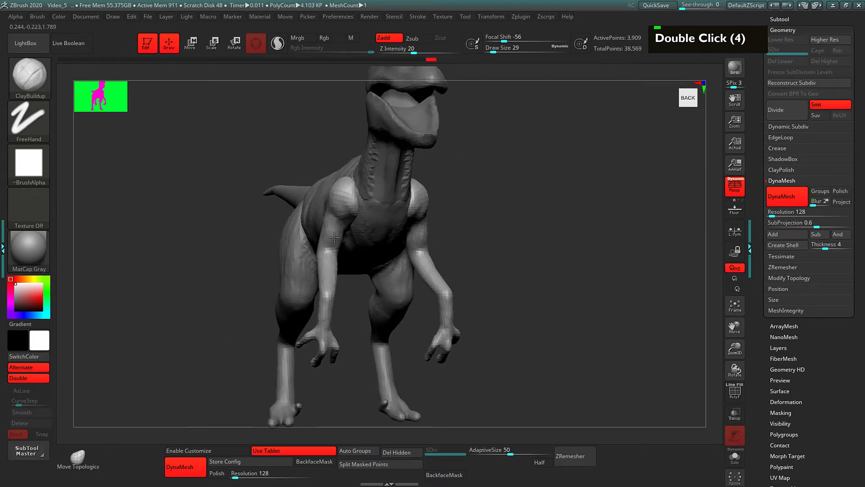
Build up the upper arm muscle with strokes running down toward the elbow
{"action": "left_click_drag", "start_coordinate": [504, 244], "coordinate": [553, 218]}
{"action": "mouse_move", "coordinate": [336, 252]}
{"action": "left_mouse_down"}
{"action": "mouse_move", "coordinate": [339, 267]}
{"action": "mouse_move", "coordinate": [316, 290]}
{"action": "left_mouse_up"}
{"action": "mouse_move", "coordinate": [252, 266]}
{"action": "left_mouse_down"}
{"action": "mouse_move", "coordinate": [344, 262]}
{"action": "mouse_move", "coordinate": [369, 284]}
{"action": "left_mouse_up"}
{"action": "left_click_drag", "start_coordinate": [489, 238], "coordinate": [552, 229]}
{"action": "left_click_drag", "start_coordinate": [480, 239], "coordinate": [456, 236], "text": "alt"}
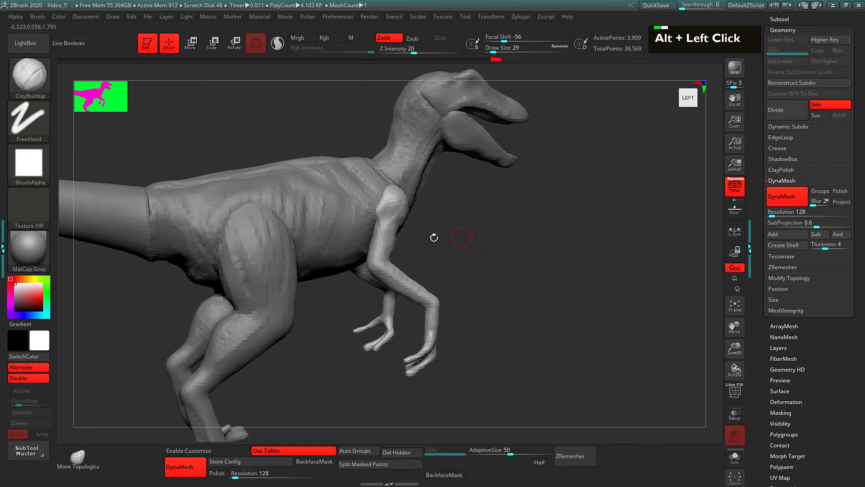
Shape the elbow area between the upper arm and forearm by adding and carving clay
{"action": "left_click_drag", "start_coordinate": [382, 258], "coordinate": [383, 263]}
{"action": "left_click_drag", "start_coordinate": [447, 226], "coordinate": [445, 243], "text": "alt"}
{"action": "mouse_move", "coordinate": [505, 241]}
{"action": "left_mouse_down", "text": "alt"}
{"action": "mouse_move", "coordinate": [515, 228]}
{"action": "mouse_move", "coordinate": [525, 245]}
{"action": "left_mouse_up", "text": "alt"}
{"action": "mouse_move", "coordinate": [456, 265]}
{"action": "left_mouse_down"}
{"action": "mouse_move", "coordinate": [478, 270]}
{"action": "mouse_move", "coordinate": [419, 272]}
{"action": "mouse_move", "coordinate": [410, 287]}
{"action": "mouse_move", "coordinate": [489, 271]}
{"action": "left_mouse_up"}
{"action": "left_click_drag", "start_coordinate": [407, 275], "coordinate": [385, 292], "text": "alt"}
{"action": "left_click_drag", "start_coordinate": [386, 259], "coordinate": [396, 243]}
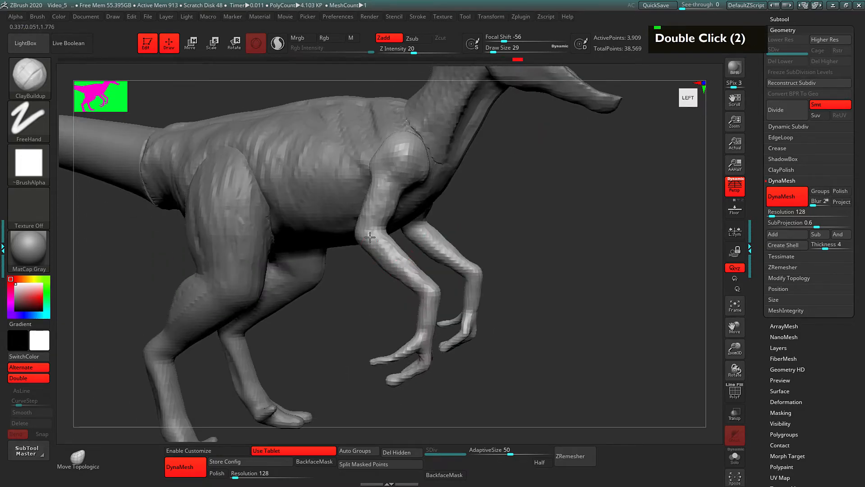
Isolate the arms and shape the elbow and forearm muscles with ClayBuildup strokes at draw size 29
{"action": "left_click_drag", "start_coordinate": [368, 311], "coordinate": [334, 308]}
{"action": "key", "text": "s"}
{"action": "left_click_drag", "start_coordinate": [452, 261], "coordinate": [375, 267]}
{"action": "left_click_drag", "start_coordinate": [388, 256], "coordinate": [382, 272]}
{"action": "mouse_move", "coordinate": [404, 246]}
{"action": "left_mouse_down"}
{"action": "mouse_move", "coordinate": [364, 232]}
{"action": "mouse_move", "coordinate": [392, 259]}
{"action": "mouse_move", "coordinate": [369, 286]}
{"action": "left_mouse_up"}
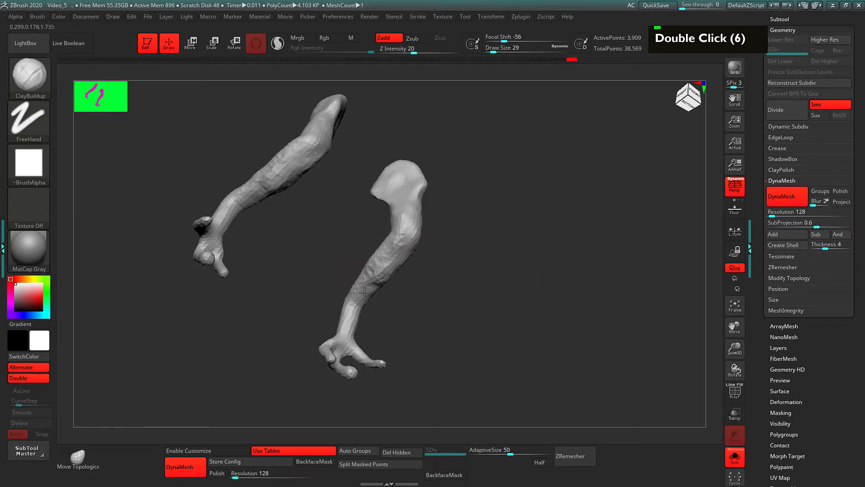
{"action": "left_click_drag", "start_coordinate": [473, 235], "coordinate": [529, 246]}
{"action": "mouse_move", "coordinate": [442, 280]}
{"action": "left_mouse_down", "text": "alt"}
{"action": "mouse_move", "coordinate": [477, 279]}
{"action": "mouse_move", "coordinate": [456, 267]}
{"action": "left_mouse_up", "text": "alt"}
Remesh the arms with DynaMesh at resolution 128 and show all of the raptor's parts again
{"action": "mouse_move", "coordinate": [562, 202]}
{"action": "left_mouse_down", "text": "ctrl"}
{"action": "mouse_move", "coordinate": [592, 248]}
{"action": "mouse_move", "coordinate": [552, 236]}
{"action": "mouse_move", "coordinate": [573, 306]}
{"action": "mouse_move", "coordinate": [604, 272]}
{"action": "mouse_move", "coordinate": [542, 302]}
{"action": "mouse_move", "coordinate": [551, 315]}
{"action": "left_mouse_up", "text": "ctrl"}
{"action": "key", "text": "s"}
{"action": "mouse_move", "coordinate": [551, 315]}
{"action": "left_mouse_down"}
{"action": "mouse_move", "coordinate": [543, 282]}
{"action": "mouse_move", "coordinate": [511, 289]}
{"action": "mouse_move", "coordinate": [545, 293]}
{"action": "mouse_move", "coordinate": [527, 294]}
{"action": "left_mouse_up"}
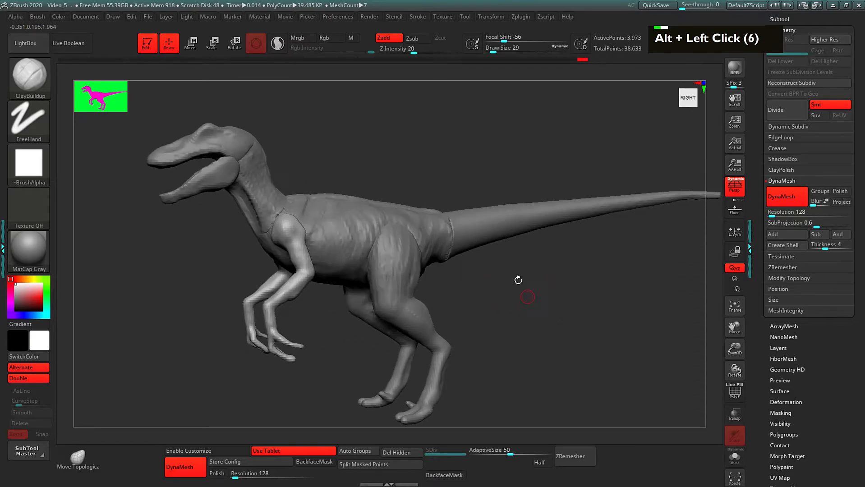
Make the body the active part and refine its back with ClayBuildup strokes at draw size 61
{"action": "left_click", "coordinate": [347, 223], "text": "alt"}
{"action": "key", "text": "space"}
{"action": "left_click_drag", "start_coordinate": [371, 208], "coordinate": [376, 208]}
{"action": "left_click_drag", "start_coordinate": [397, 174], "coordinate": [380, 177]}
{"action": "double_click", "coordinate": [353, 198]}
{"action": "left_click", "coordinate": [359, 203], "text": "alt"}
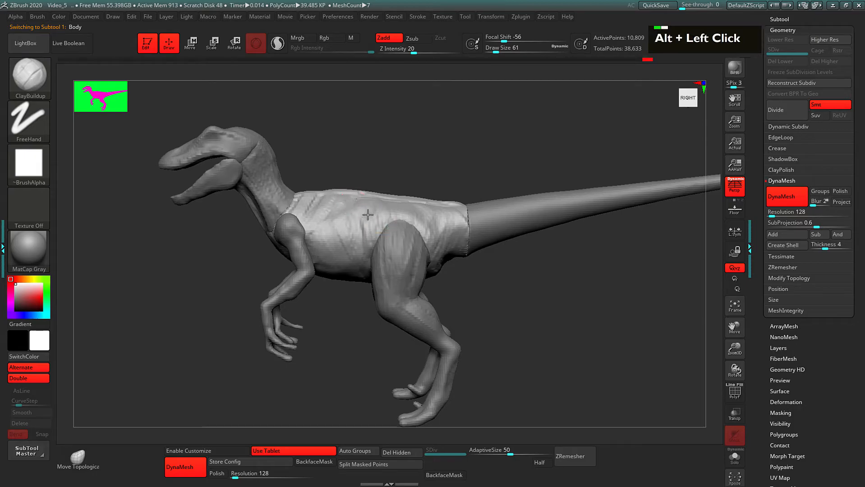
{"action": "key", "text": "alt"}
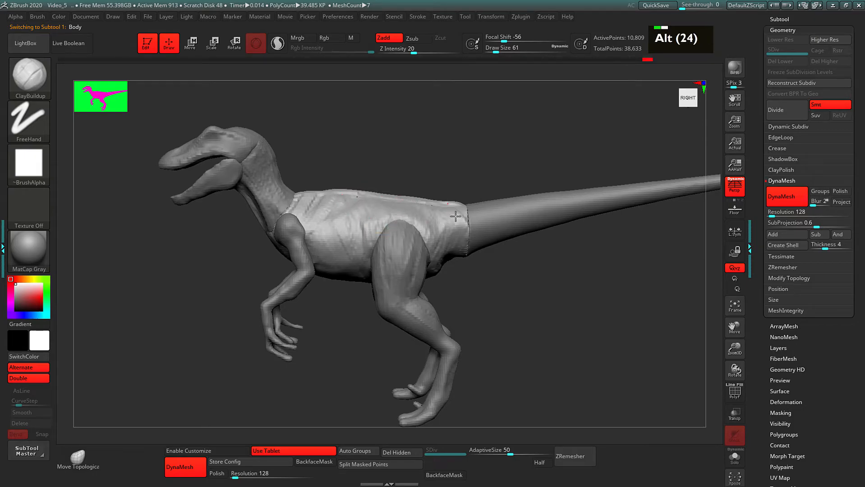
{"action": "left_click_drag", "start_coordinate": [477, 170], "coordinate": [480, 172], "text": "alt"}
{"action": "left_click", "coordinate": [434, 178], "text": "alt"}
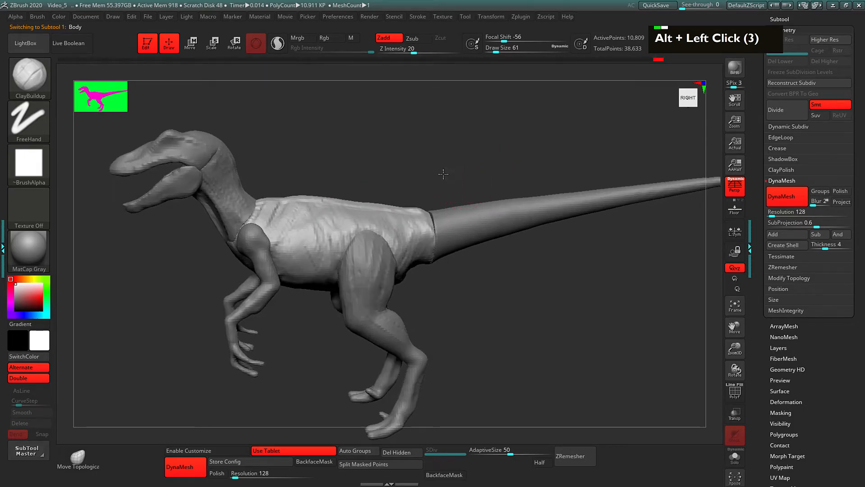
{"action": "left_click", "coordinate": [433, 177], "text": "alt"}
{"action": "mouse_move", "coordinate": [420, 165]}
{"action": "left_mouse_down"}
{"action": "mouse_move", "coordinate": [401, 164]}
{"action": "mouse_move", "coordinate": [421, 164]}
{"action": "mouse_move", "coordinate": [389, 193]}
{"action": "mouse_move", "coordinate": [409, 192]}
{"action": "mouse_move", "coordinate": [400, 199]}
{"action": "left_mouse_up"}
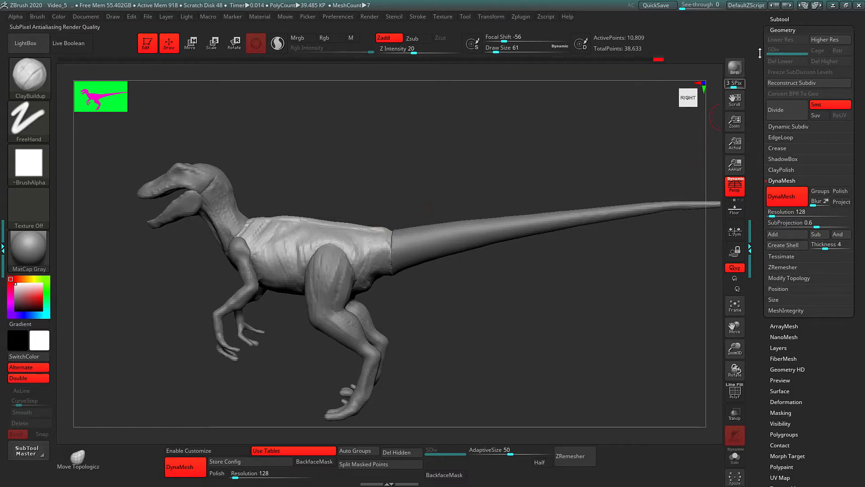
Move the Tail subtool up the list so that it sits directly below Body
{"action": "left_click", "coordinate": [766, 28]}
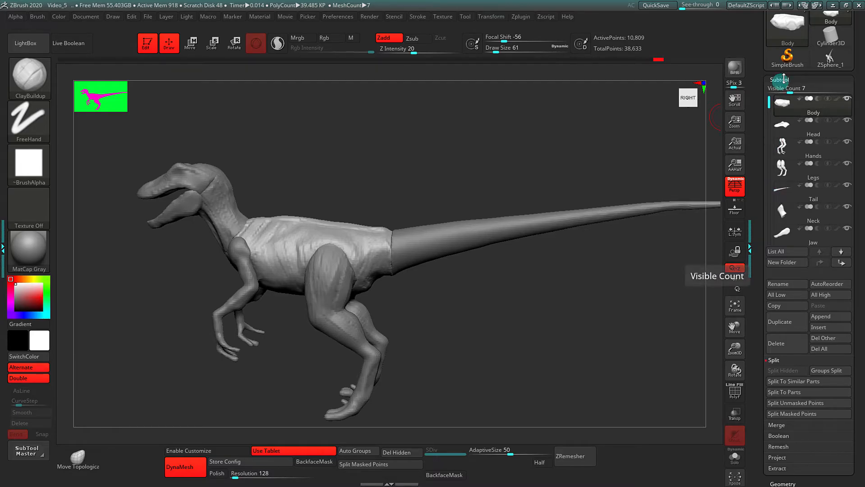
{"action": "mouse_move", "coordinate": [799, 114]}
{"action": "mouse_move", "coordinate": [799, 203]}
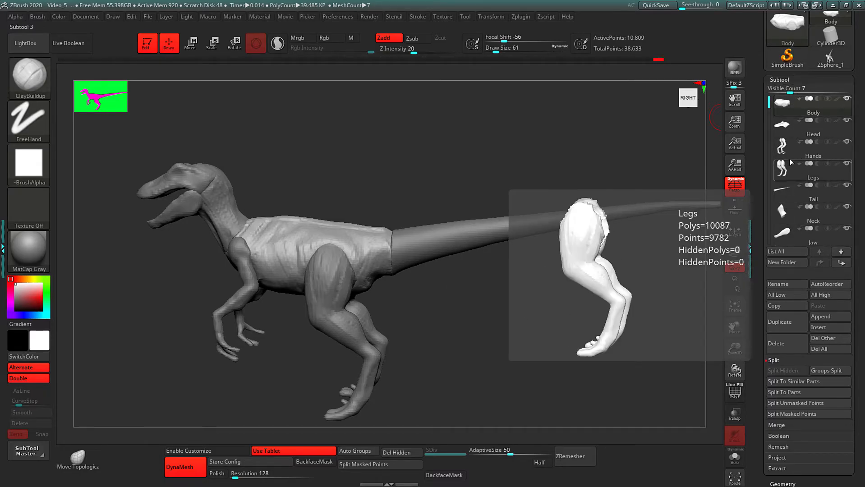
{"action": "left_click", "coordinate": [789, 198]}
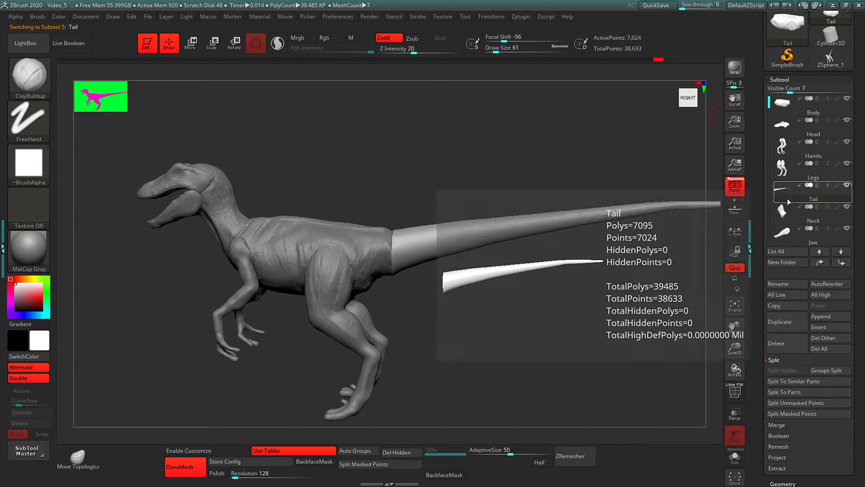
{"action": "left_click", "coordinate": [819, 266]}
{"action": "double_click", "coordinate": [819, 266]}
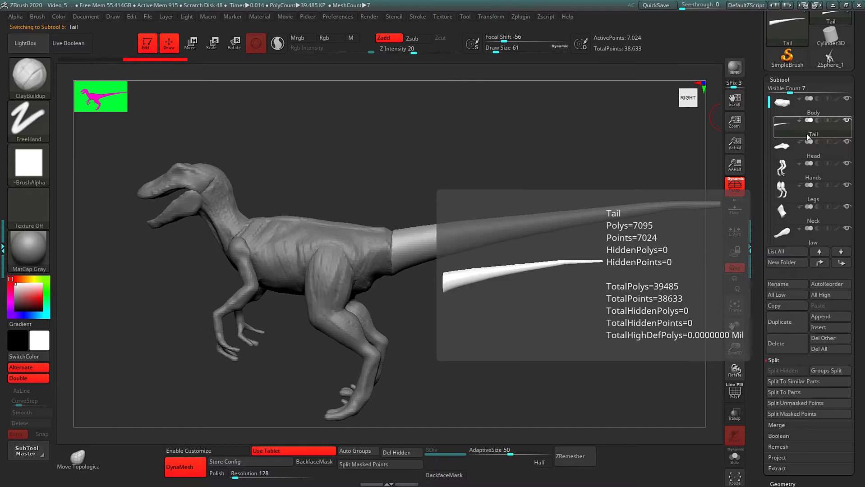
Merge the Body subtool down with the Tail subtool and accept that the operation is not undoable
{"action": "left_click", "coordinate": [791, 105]}
{"action": "left_click_drag", "start_coordinate": [759, 226], "coordinate": [754, 163]}
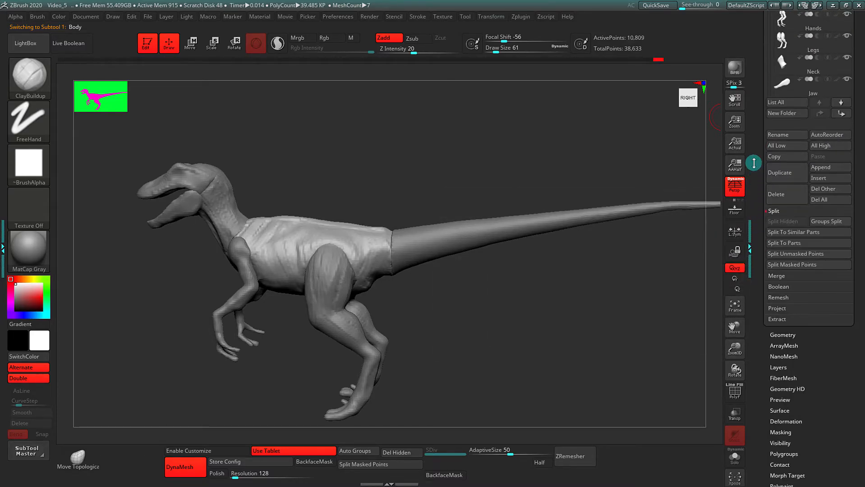
{"action": "left_click", "coordinate": [772, 276]}
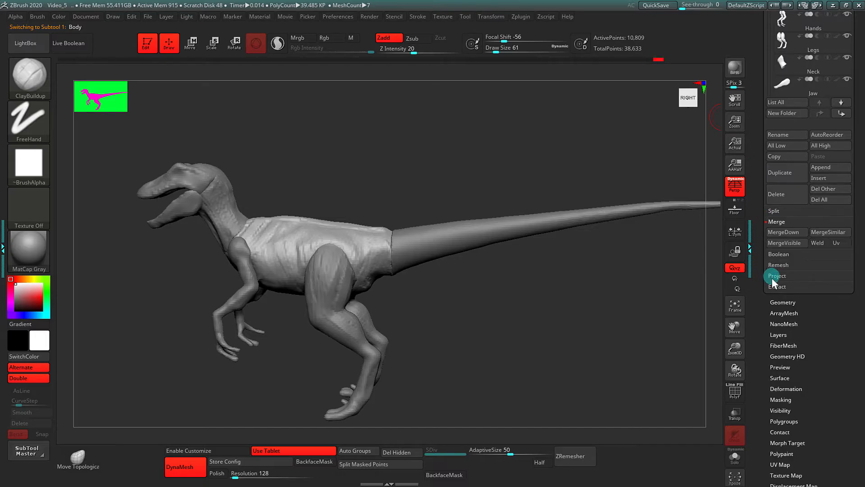
{"action": "left_click", "coordinate": [787, 231]}
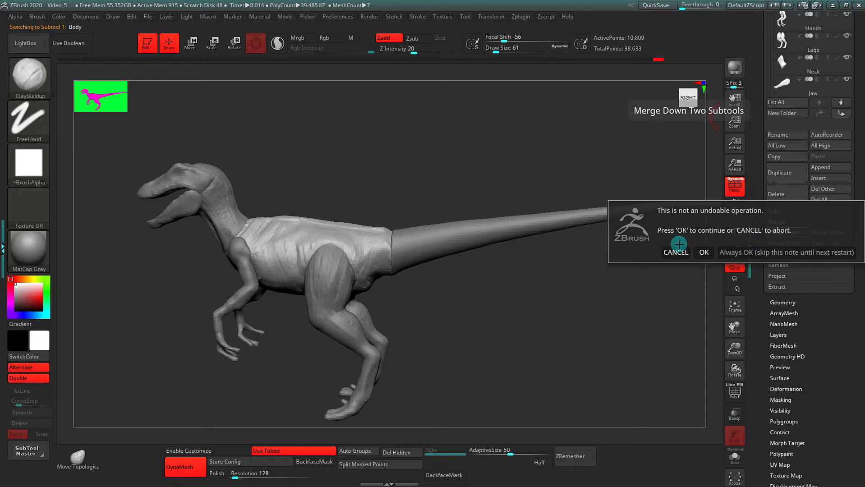
{"action": "left_click", "coordinate": [706, 253]}
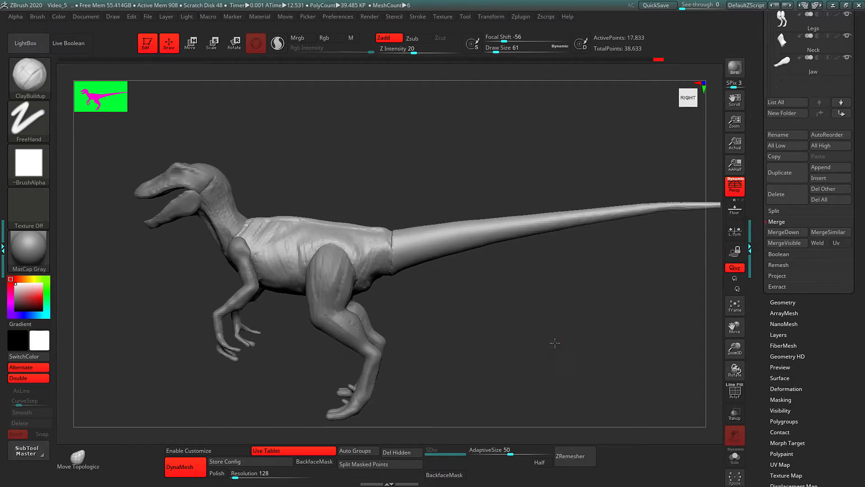
Isolate the merged body and tail and compare the mesh with its previous state in the undo history
{"action": "left_click_drag", "start_coordinate": [553, 343], "coordinate": [561, 339]}
{"action": "left_click_drag", "start_coordinate": [497, 297], "coordinate": [523, 302], "text": "alt"}
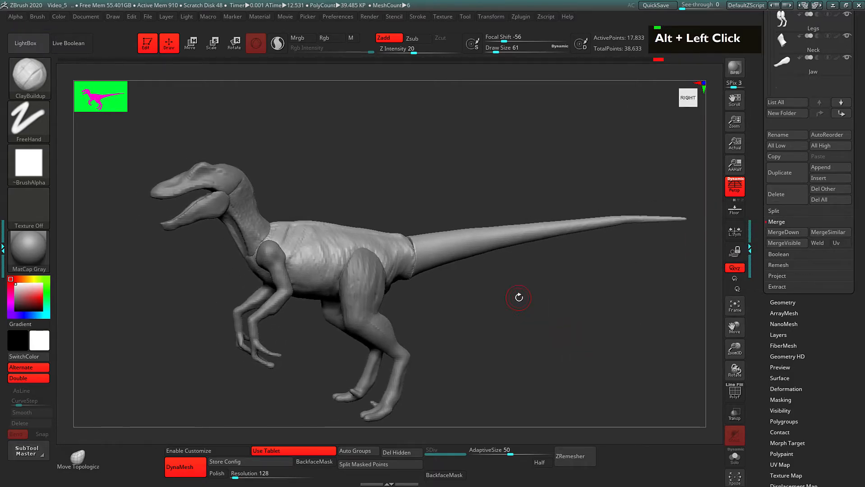
{"action": "key", "text": "s"}
{"action": "left_click_drag", "start_coordinate": [459, 310], "coordinate": [445, 314], "text": "alt"}
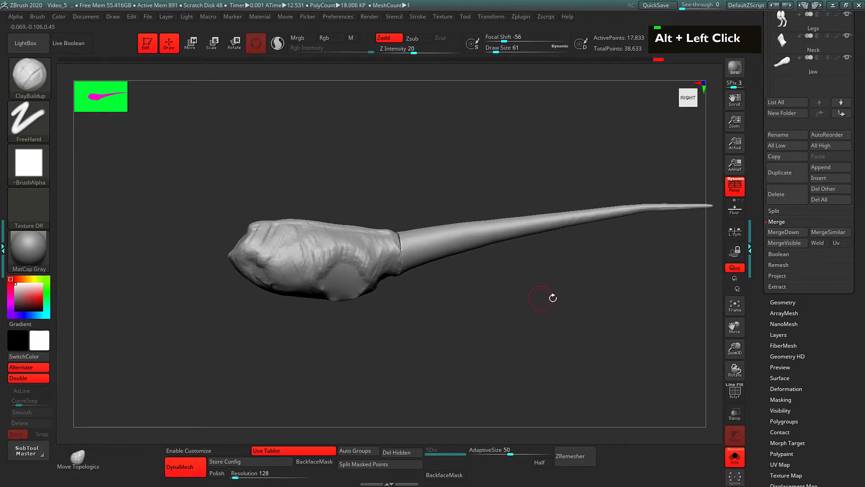
{"action": "left_click_drag", "start_coordinate": [537, 302], "coordinate": [537, 307]}
{"action": "left_click", "coordinate": [653, 60]}
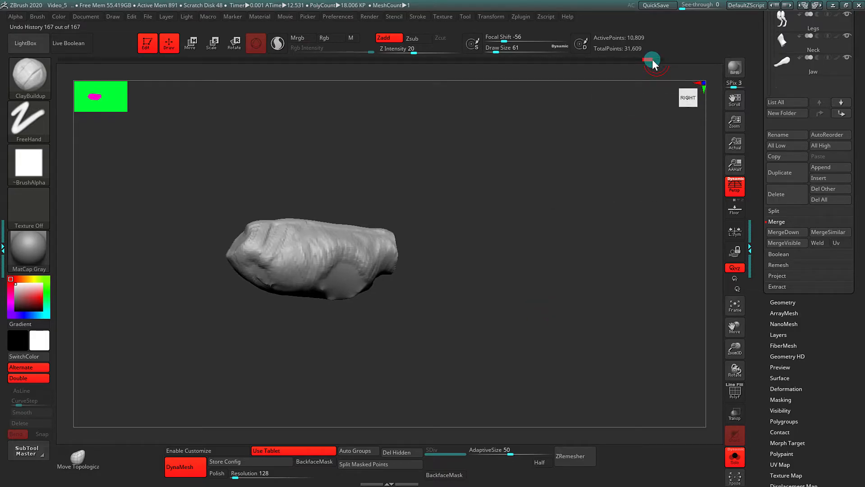
{"action": "left_click_drag", "start_coordinate": [652, 58], "coordinate": [661, 56]}
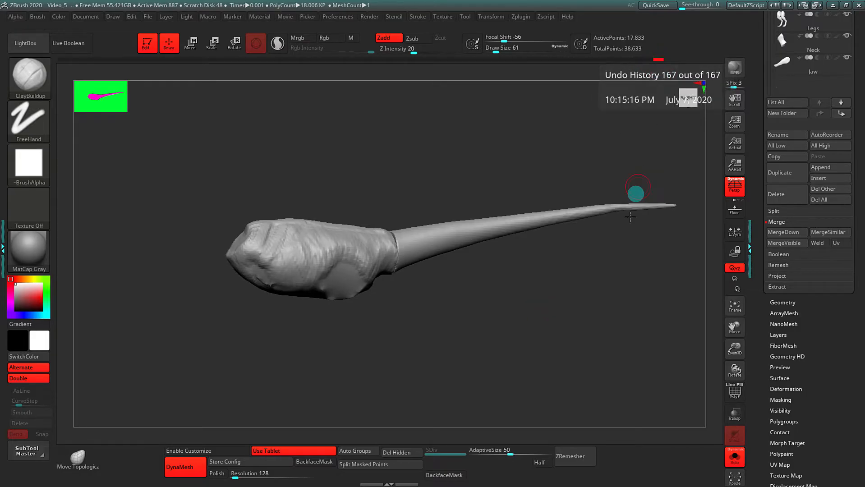
Remesh the merged body and tail with DynaMesh at resolution 128 and show all parts again
{"action": "left_click_drag", "start_coordinate": [625, 298], "coordinate": [636, 305], "text": "alt"}
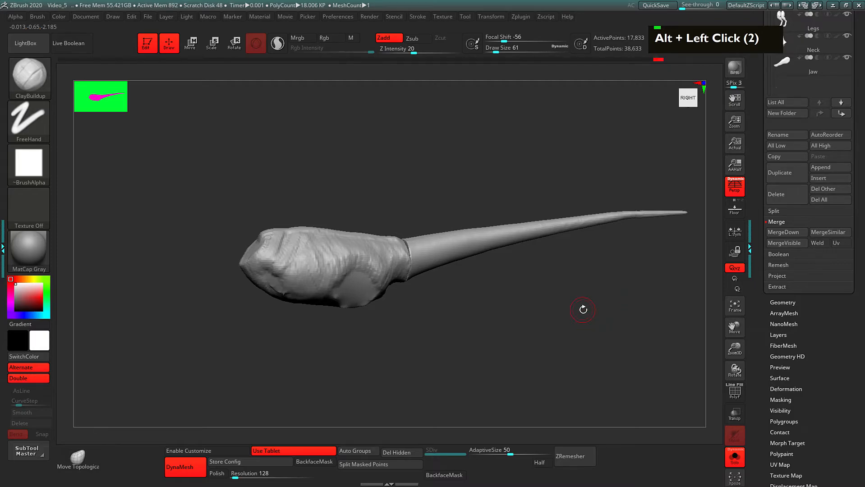
{"action": "left_click_drag", "start_coordinate": [585, 285], "coordinate": [589, 325], "text": "ctrl"}
{"action": "left_click_drag", "start_coordinate": [465, 295], "coordinate": [496, 315], "text": "alt"}
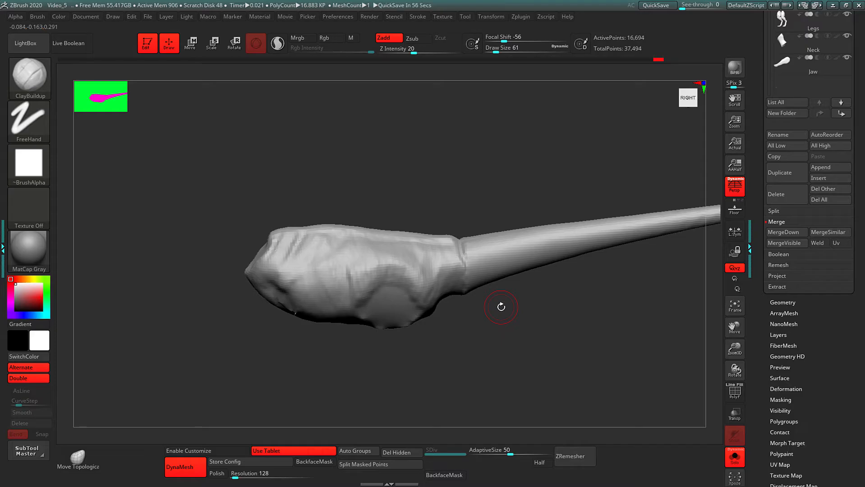
{"action": "left_click_drag", "start_coordinate": [501, 307], "coordinate": [462, 312], "text": "alt"}
{"action": "key", "text": "s"}
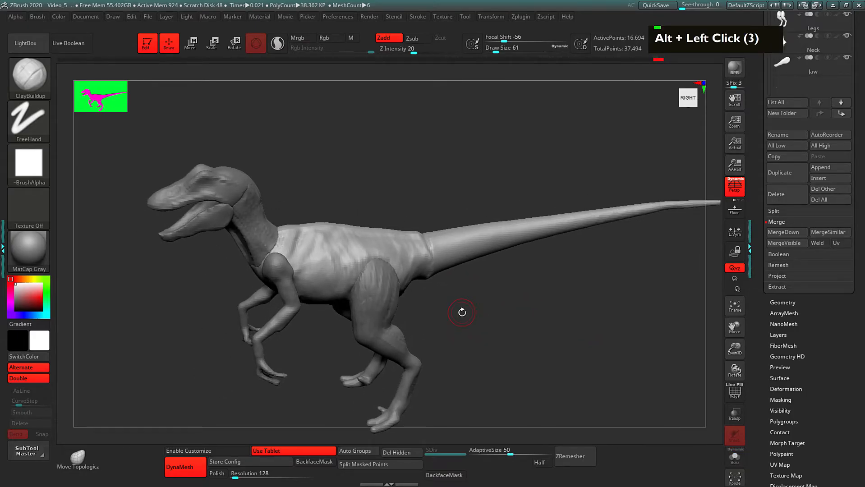
Smooth the seam at the base of the tail and blend it over with lengthwise ClayBuildup strokes
{"action": "key", "text": "shift"}
{"action": "mouse_move", "coordinate": [439, 231]}
{"action": "left_mouse_down", "text": "shift"}
{"action": "mouse_move", "coordinate": [429, 245]}
{"action": "mouse_move", "coordinate": [455, 234]}
{"action": "mouse_move", "coordinate": [438, 236]}
{"action": "mouse_move", "coordinate": [464, 242]}
{"action": "left_mouse_up", "text": "shift"}
{"action": "left_click_drag", "start_coordinate": [424, 256], "coordinate": [469, 246]}
{"action": "left_click_drag", "start_coordinate": [427, 265], "coordinate": [467, 251]}
{"action": "mouse_move", "coordinate": [428, 268]}
{"action": "left_mouse_down"}
{"action": "mouse_move", "coordinate": [460, 259]}
{"action": "mouse_move", "coordinate": [455, 265]}
{"action": "left_mouse_up"}
{"action": "mouse_move", "coordinate": [491, 305]}
{"action": "left_mouse_down", "text": "alt"}
{"action": "mouse_move", "coordinate": [493, 294]}
{"action": "mouse_move", "coordinate": [459, 271]}
{"action": "mouse_move", "coordinate": [483, 293]}
{"action": "mouse_move", "coordinate": [516, 295]}
{"action": "left_mouse_up", "text": "alt"}
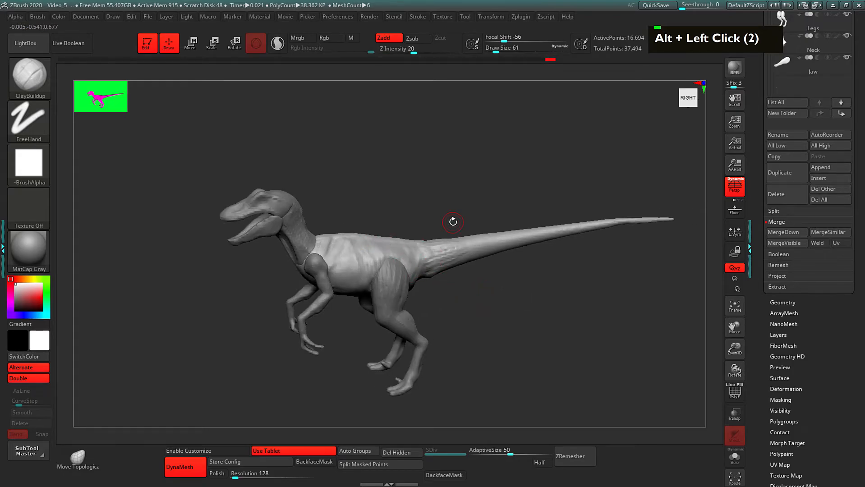
{"action": "left_click_drag", "start_coordinate": [535, 268], "coordinate": [524, 315], "text": "alt"}
Set the Smooth brush's Z Intensity to 100 and smooth the tail base and the body's back
{"action": "left_click_drag", "start_coordinate": [451, 239], "coordinate": [490, 241], "text": "shift"}
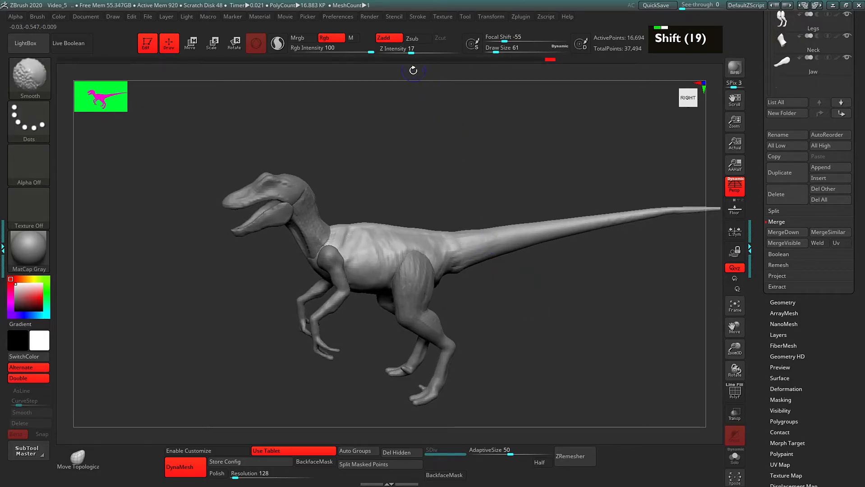
{"action": "left_click_drag", "start_coordinate": [411, 53], "coordinate": [465, 53], "text": "shift"}
{"action": "left_click_drag", "start_coordinate": [505, 156], "coordinate": [485, 160], "text": "alt"}
{"action": "left_click_drag", "start_coordinate": [440, 243], "coordinate": [439, 244], "text": "shift"}
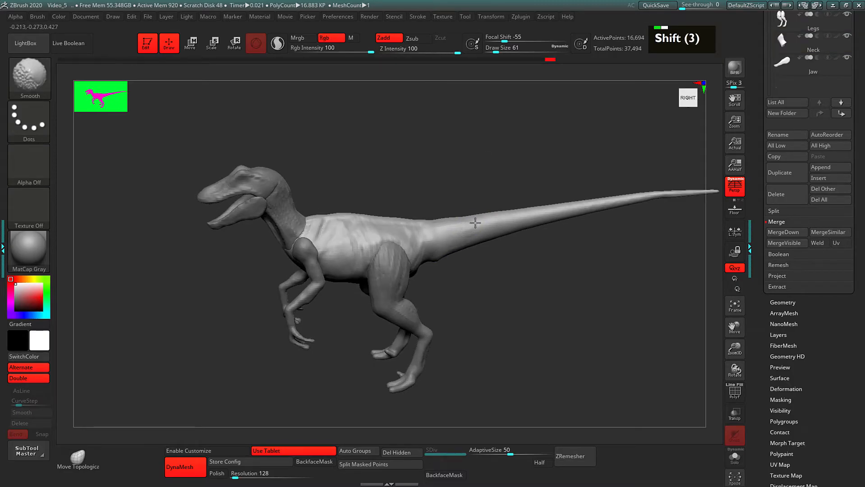
{"action": "left_click_drag", "start_coordinate": [409, 187], "coordinate": [458, 186], "text": "alt"}
{"action": "left_click_drag", "start_coordinate": [377, 226], "coordinate": [421, 231], "text": "shift"}
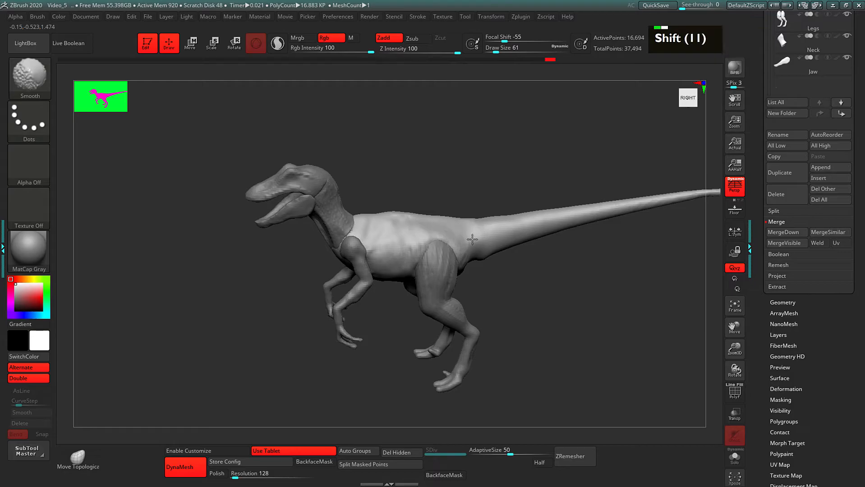
Build up the hip above the thigh and carve the flank between shoulder and leg with ClayBuildup
{"action": "left_click_drag", "start_coordinate": [489, 191], "coordinate": [464, 195]}
{"action": "mouse_move", "coordinate": [452, 229]}
{"action": "left_mouse_down"}
{"action": "mouse_move", "coordinate": [467, 253]}
{"action": "mouse_move", "coordinate": [427, 195]}
{"action": "left_mouse_up"}
{"action": "mouse_move", "coordinate": [356, 222]}
{"action": "left_mouse_down"}
{"action": "mouse_move", "coordinate": [353, 234]}
{"action": "mouse_move", "coordinate": [363, 222]}
{"action": "left_mouse_up"}
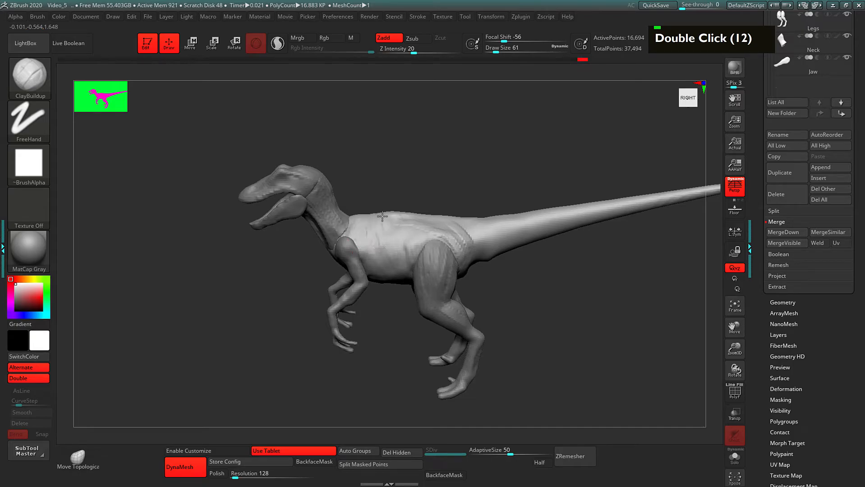
{"action": "left_click_drag", "start_coordinate": [386, 253], "coordinate": [405, 263], "text": "alt"}
{"action": "left_click_drag", "start_coordinate": [405, 251], "coordinate": [409, 239], "text": "alt"}
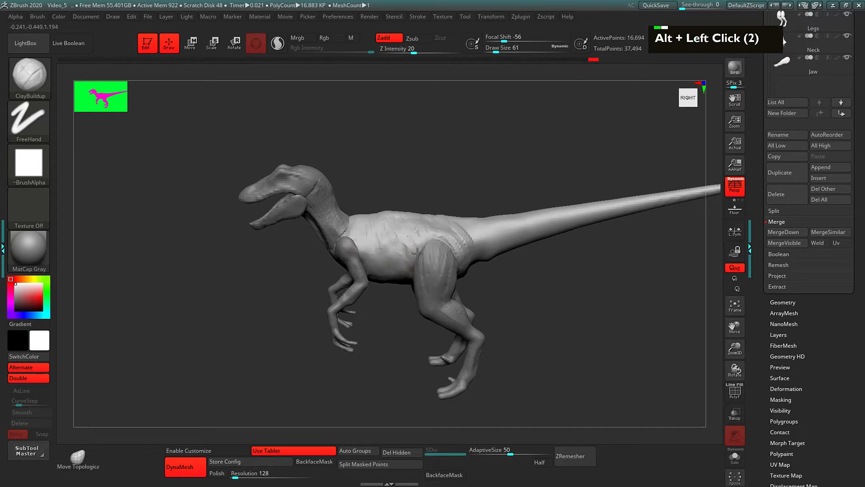
{"action": "left_click_drag", "start_coordinate": [497, 197], "coordinate": [467, 200]}
{"action": "mouse_move", "coordinate": [458, 233]}
{"action": "left_mouse_down"}
{"action": "mouse_move", "coordinate": [452, 250]}
{"action": "mouse_move", "coordinate": [454, 221]}
{"action": "mouse_move", "coordinate": [452, 235]}
{"action": "mouse_move", "coordinate": [470, 252]}
{"action": "left_mouse_up"}
{"action": "mouse_move", "coordinate": [521, 280]}
{"action": "left_mouse_down"}
{"action": "mouse_move", "coordinate": [517, 250]}
{"action": "mouse_move", "coordinate": [494, 265]}
{"action": "left_mouse_up"}
{"action": "mouse_move", "coordinate": [460, 180]}
{"action": "left_mouse_down", "text": "alt"}
{"action": "mouse_move", "coordinate": [496, 200]}
{"action": "mouse_move", "coordinate": [468, 187]}
{"action": "mouse_move", "coordinate": [477, 184]}
{"action": "left_mouse_up", "text": "alt"}
Set the ClayBuildup draw size to 96 and shape the ribcage behind the shoulder
{"action": "key", "text": "space"}
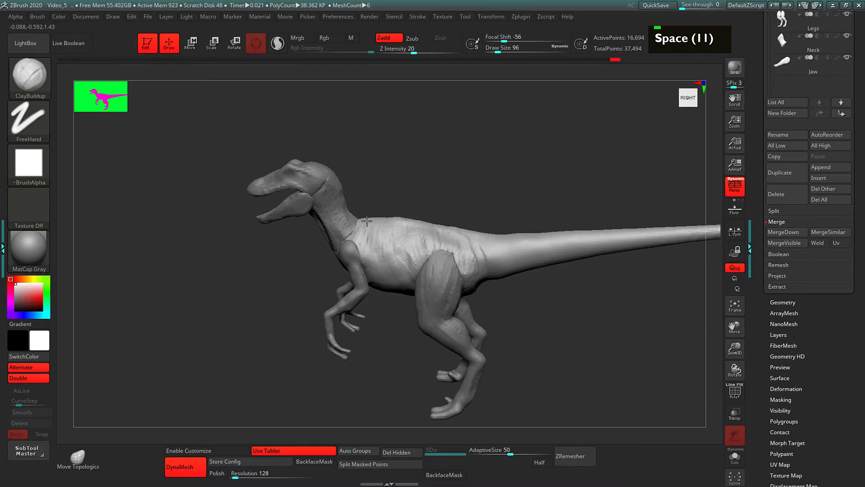
{"action": "double_click", "coordinate": [373, 255]}
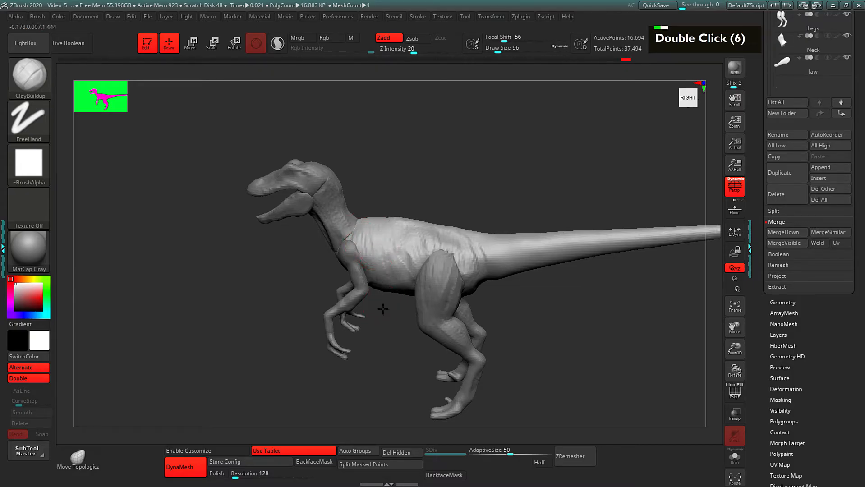
{"action": "left_click_drag", "start_coordinate": [383, 315], "coordinate": [399, 302]}
{"action": "left_click_drag", "start_coordinate": [380, 273], "coordinate": [390, 291], "text": "alt"}
{"action": "mouse_move", "coordinate": [389, 255]}
{"action": "left_mouse_down", "text": "alt"}
{"action": "mouse_move", "coordinate": [381, 282]}
{"action": "mouse_move", "coordinate": [392, 259]}
{"action": "mouse_move", "coordinate": [408, 274]}
{"action": "mouse_move", "coordinate": [415, 255]}
{"action": "left_mouse_up", "text": "alt"}
{"action": "mouse_move", "coordinate": [460, 199]}
{"action": "left_mouse_down"}
{"action": "mouse_move", "coordinate": [465, 218]}
{"action": "mouse_move", "coordinate": [446, 178]}
{"action": "mouse_move", "coordinate": [439, 218]}
{"action": "left_mouse_up"}
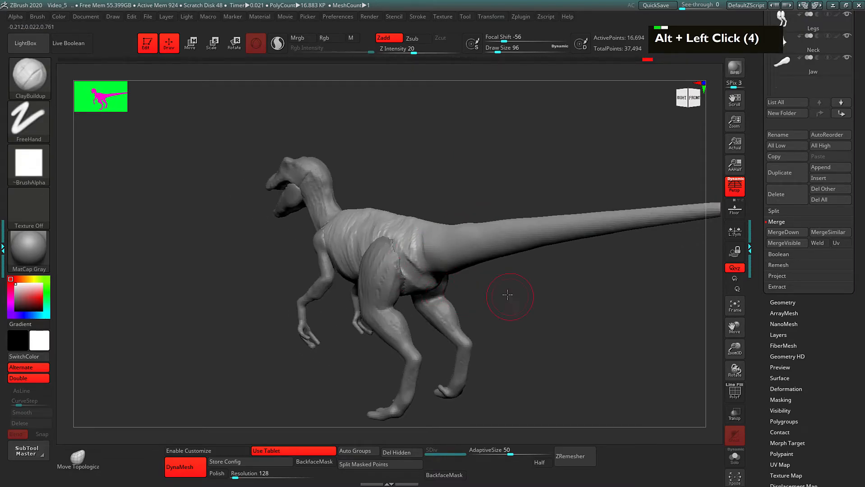
Shape the rump around the hind legs and beneath the tail base by adding and carving clay
{"action": "left_click_drag", "start_coordinate": [510, 297], "coordinate": [483, 269]}
{"action": "mouse_move", "coordinate": [421, 274]}
{"action": "left_mouse_down"}
{"action": "mouse_move", "coordinate": [451, 288]}
{"action": "mouse_move", "coordinate": [410, 293]}
{"action": "mouse_move", "coordinate": [413, 268]}
{"action": "mouse_move", "coordinate": [400, 254]}
{"action": "left_mouse_up"}
{"action": "mouse_move", "coordinate": [405, 212]}
{"action": "left_mouse_down"}
{"action": "mouse_move", "coordinate": [398, 247]}
{"action": "mouse_move", "coordinate": [388, 215]}
{"action": "mouse_move", "coordinate": [405, 270]}
{"action": "left_mouse_up"}
{"action": "left_click_drag", "start_coordinate": [460, 195], "coordinate": [489, 197]}
{"action": "left_click_drag", "start_coordinate": [444, 243], "coordinate": [439, 260], "text": "alt"}
{"action": "mouse_move", "coordinate": [444, 258]}
{"action": "left_mouse_down", "text": "alt"}
{"action": "mouse_move", "coordinate": [453, 277]}
{"action": "mouse_move", "coordinate": [441, 272]}
{"action": "left_mouse_up", "text": "alt"}
{"action": "left_click_drag", "start_coordinate": [476, 301], "coordinate": [494, 300]}
{"action": "mouse_move", "coordinate": [464, 300]}
{"action": "left_mouse_down", "text": "alt"}
{"action": "mouse_move", "coordinate": [444, 300]}
{"action": "mouse_move", "coordinate": [437, 324]}
{"action": "left_mouse_up", "text": "alt"}
{"action": "left_click_drag", "start_coordinate": [405, 255], "coordinate": [424, 253], "text": "alt"}
{"action": "left_click_drag", "start_coordinate": [464, 308], "coordinate": [504, 306]}
{"action": "left_click_drag", "start_coordinate": [478, 311], "coordinate": [464, 295], "text": "alt"}
Add ClayBuildup strokes along the upper back from the shoulders toward the hips
{"action": "mouse_move", "coordinate": [361, 224]}
{"action": "left_mouse_down"}
{"action": "mouse_move", "coordinate": [403, 204]}
{"action": "mouse_move", "coordinate": [350, 237]}
{"action": "left_mouse_up"}
{"action": "mouse_move", "coordinate": [379, 215]}
{"action": "left_mouse_down"}
{"action": "mouse_move", "coordinate": [369, 231]}
{"action": "mouse_move", "coordinate": [395, 208]}
{"action": "left_mouse_up"}
{"action": "left_click_drag", "start_coordinate": [391, 225], "coordinate": [422, 197]}
{"action": "left_click_drag", "start_coordinate": [424, 203], "coordinate": [475, 174]}
Define the tail muscles with long ClayBuildup strokes and a carved groove along the tail's side
{"action": "left_click_drag", "start_coordinate": [481, 259], "coordinate": [559, 256], "text": "shift"}
{"action": "left_click_drag", "start_coordinate": [530, 203], "coordinate": [484, 216]}
{"action": "left_click_drag", "start_coordinate": [479, 218], "coordinate": [573, 195]}
{"action": "left_click_drag", "start_coordinate": [598, 230], "coordinate": [479, 237], "text": "alt"}
{"action": "left_click_drag", "start_coordinate": [450, 208], "coordinate": [474, 205]}
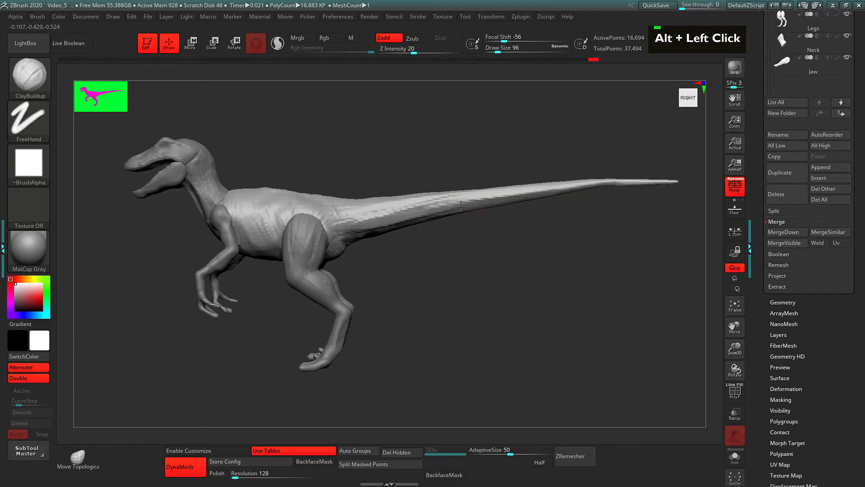
{"action": "left_click_drag", "start_coordinate": [476, 245], "coordinate": [531, 245], "text": "alt"}
Smooth the strokes along the whole tail and across the flank and ribcage
{"action": "left_click_drag", "start_coordinate": [396, 217], "coordinate": [631, 183], "text": "shift"}
{"action": "mouse_move", "coordinate": [329, 203]}
{"action": "left_mouse_down", "text": "shift"}
{"action": "mouse_move", "coordinate": [313, 204]}
{"action": "mouse_move", "coordinate": [296, 247]}
{"action": "left_mouse_up", "text": "shift"}
{"action": "mouse_move", "coordinate": [315, 239]}
{"action": "left_mouse_down", "text": "shift"}
{"action": "mouse_move", "coordinate": [346, 221]}
{"action": "mouse_move", "coordinate": [349, 196]}
{"action": "mouse_move", "coordinate": [405, 244]}
{"action": "mouse_move", "coordinate": [394, 251]}
{"action": "left_mouse_up", "text": "shift"}
{"action": "left_click_drag", "start_coordinate": [393, 244], "coordinate": [418, 253], "text": "shift"}
Set the ClayBuildup draw size to 67 for work on the flank
{"action": "left_click_drag", "start_coordinate": [472, 276], "coordinate": [518, 255]}
{"action": "key", "text": "space"}
{"action": "left_click_drag", "start_coordinate": [507, 255], "coordinate": [506, 261], "text": "alt"}
{"action": "left_click_drag", "start_coordinate": [516, 261], "coordinate": [474, 256]}
{"action": "left_click_drag", "start_coordinate": [439, 162], "coordinate": [462, 165]}
{"action": "left_click_drag", "start_coordinate": [462, 164], "coordinate": [466, 181], "text": "alt"}
{"action": "left_click", "coordinate": [741, 214]}
{"action": "left_click_drag", "start_coordinate": [688, 274], "coordinate": [685, 286]}
{"action": "left_click", "coordinate": [734, 215]}
{"action": "left_click_drag", "start_coordinate": [650, 265], "coordinate": [614, 291], "text": "alt"}
Carve a diagonal hollow into the flank just in front of the thigh with ClayBuildup
{"action": "left_click_drag", "start_coordinate": [413, 224], "coordinate": [429, 248], "text": "alt"}
{"action": "left_click_drag", "start_coordinate": [414, 225], "coordinate": [430, 249], "text": "alt"}
{"action": "mouse_move", "coordinate": [416, 225]}
{"action": "left_mouse_down", "text": "alt"}
{"action": "mouse_move", "coordinate": [432, 251]}
{"action": "mouse_move", "coordinate": [417, 232]}
{"action": "mouse_move", "coordinate": [424, 245]}
{"action": "left_mouse_up", "text": "alt"}
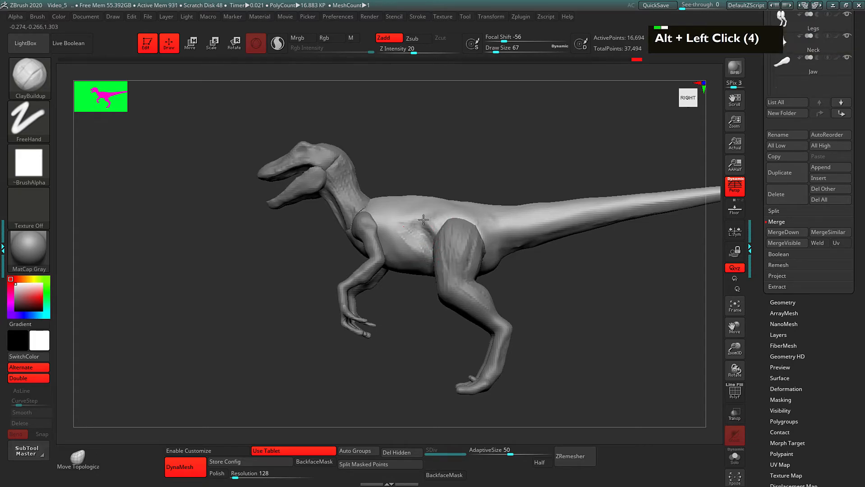
{"action": "double_click", "coordinate": [420, 220], "text": "alt"}
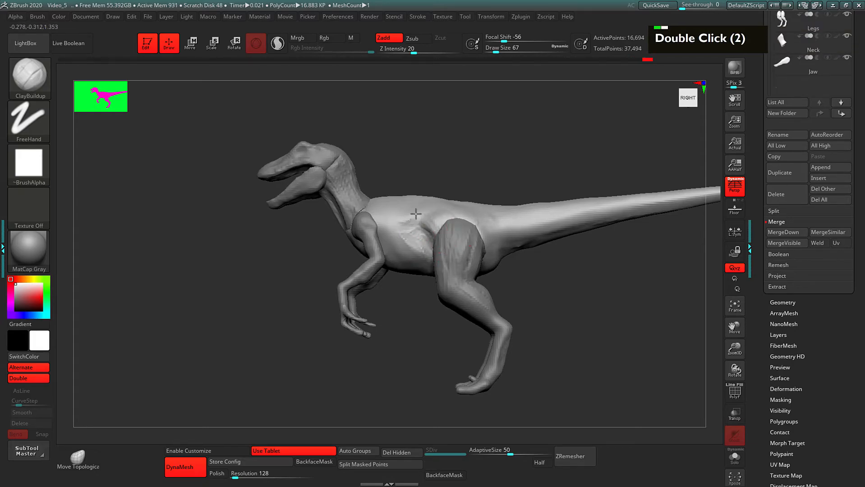
Set the draw size to 38, refine the ribcage behind the shoulder and smooth the flank
{"action": "left_click_drag", "start_coordinate": [421, 158], "coordinate": [430, 191]}
{"action": "mouse_move", "coordinate": [445, 122]}
{"action": "left_mouse_down", "text": "alt"}
{"action": "mouse_move", "coordinate": [451, 149]}
{"action": "mouse_move", "coordinate": [442, 212]}
{"action": "left_mouse_up", "text": "alt"}
{"action": "key", "text": "space"}
{"action": "mouse_move", "coordinate": [476, 161]}
{"action": "left_mouse_down"}
{"action": "mouse_move", "coordinate": [463, 160]}
{"action": "mouse_move", "coordinate": [458, 147]}
{"action": "left_mouse_up"}
{"action": "left_click_drag", "start_coordinate": [459, 166], "coordinate": [459, 177], "text": "alt"}
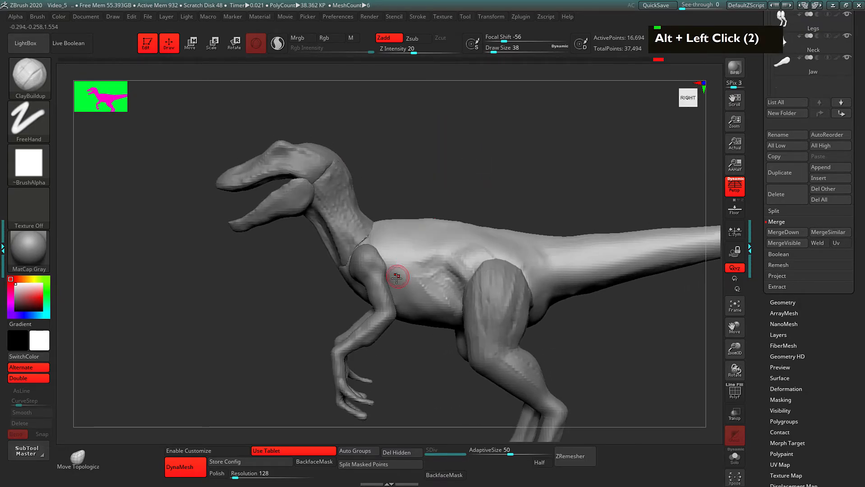
{"action": "double_click", "coordinate": [399, 276]}
{"action": "mouse_move", "coordinate": [405, 283]}
{"action": "left_mouse_down", "text": "shift"}
{"action": "mouse_move", "coordinate": [384, 251]}
{"action": "mouse_move", "coordinate": [410, 287]}
{"action": "left_mouse_up", "text": "shift"}
{"action": "mouse_move", "coordinate": [411, 287]}
{"action": "left_mouse_down", "text": "shift"}
{"action": "mouse_move", "coordinate": [409, 276]}
{"action": "mouse_move", "coordinate": [450, 273]}
{"action": "left_mouse_up", "text": "shift"}
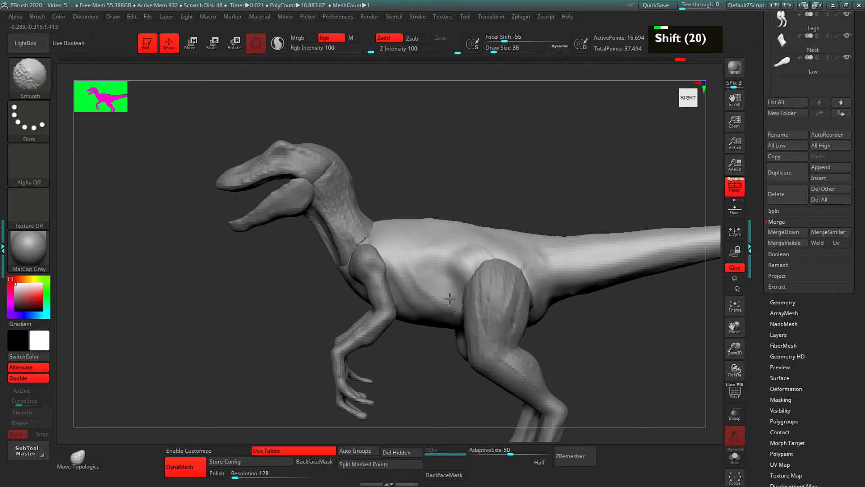
Carve diagonal rib grooves into the flank behind the shoulder with ClayBuildup and smooth them into the ribcage
{"action": "mouse_move", "coordinate": [455, 195]}
{"action": "left_mouse_down", "text": "alt"}
{"action": "mouse_move", "coordinate": [474, 160]}
{"action": "mouse_move", "coordinate": [471, 168]}
{"action": "left_mouse_up", "text": "alt"}
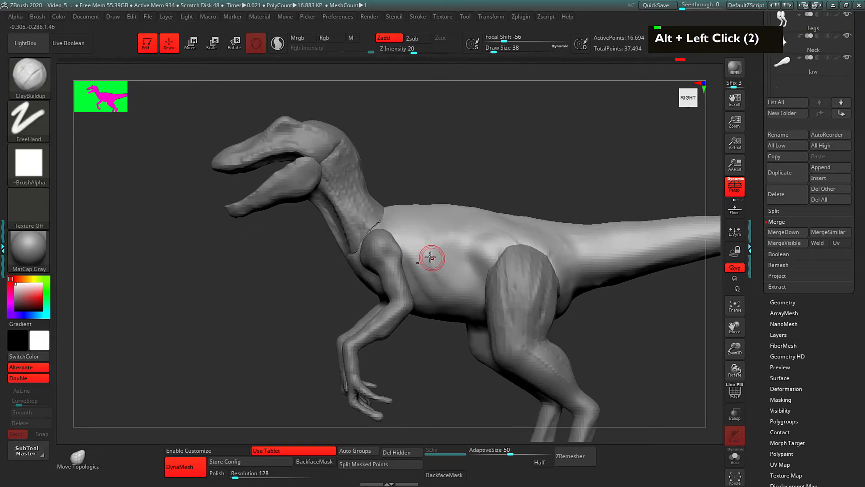
{"action": "left_click_drag", "start_coordinate": [410, 246], "coordinate": [435, 281], "text": "alt"}
{"action": "left_click_drag", "start_coordinate": [476, 196], "coordinate": [458, 191]}
{"action": "mouse_move", "coordinate": [415, 236]}
{"action": "left_mouse_down", "text": "shift"}
{"action": "mouse_move", "coordinate": [437, 272]}
{"action": "mouse_move", "coordinate": [402, 259]}
{"action": "left_mouse_up", "text": "shift"}
{"action": "left_click_drag", "start_coordinate": [418, 288], "coordinate": [409, 258], "text": "shift"}
{"action": "mouse_move", "coordinate": [444, 181]}
{"action": "left_mouse_down"}
{"action": "mouse_move", "coordinate": [469, 180]}
{"action": "mouse_move", "coordinate": [457, 244]}
{"action": "left_mouse_up"}
{"action": "left_click", "coordinate": [464, 267], "text": "alt"}
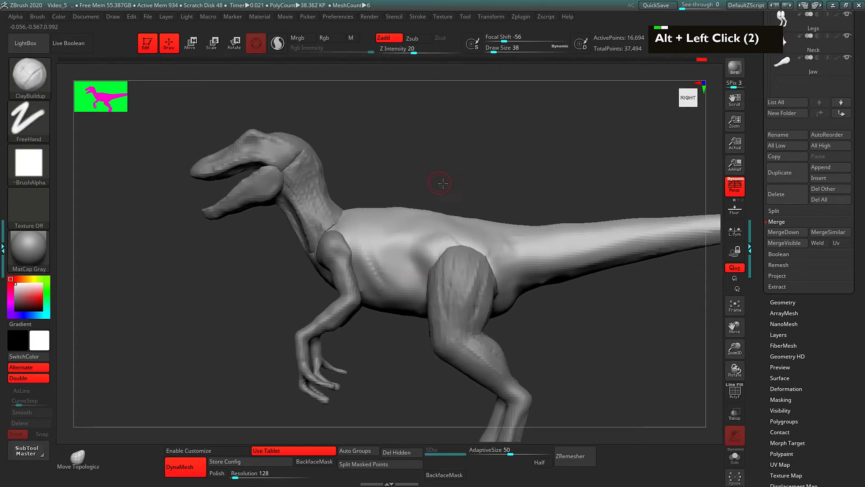
Set the ClayBuildup draw size to 67 and sculpt diagonal ribs and hollows on the flank in front of the thigh
{"action": "left_click", "coordinate": [413, 258], "text": "alt"}
{"action": "key", "text": "space"}
{"action": "left_click_drag", "start_coordinate": [433, 255], "coordinate": [397, 258]}
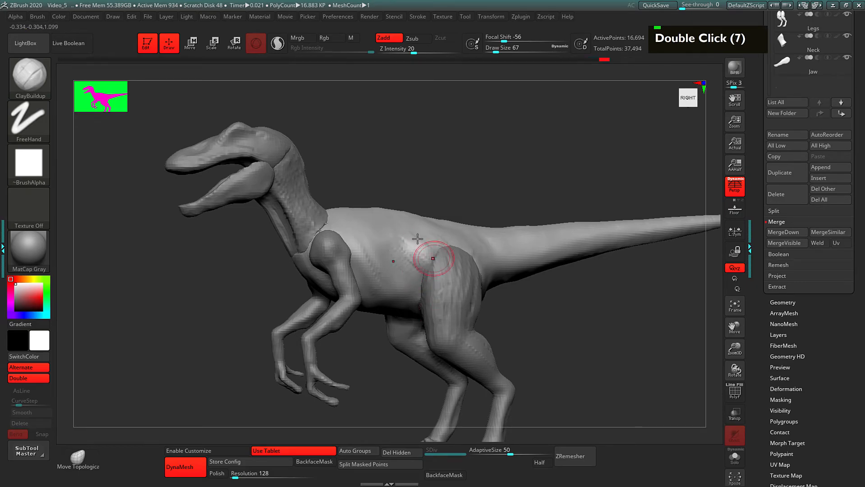
{"action": "left_click_drag", "start_coordinate": [479, 196], "coordinate": [453, 243]}
{"action": "left_click_drag", "start_coordinate": [464, 223], "coordinate": [459, 241]}
{"action": "mouse_move", "coordinate": [463, 180]}
{"action": "left_mouse_down", "text": "alt"}
{"action": "mouse_move", "coordinate": [484, 179]}
{"action": "mouse_move", "coordinate": [507, 154]}
{"action": "left_mouse_up", "text": "alt"}
{"action": "left_click_drag", "start_coordinate": [389, 245], "coordinate": [378, 255], "text": "alt"}
{"action": "mouse_move", "coordinate": [390, 245]}
{"action": "left_mouse_down", "text": "alt"}
{"action": "mouse_move", "coordinate": [405, 230]}
{"action": "mouse_move", "coordinate": [391, 245]}
{"action": "left_mouse_up", "text": "alt"}
{"action": "mouse_move", "coordinate": [460, 180]}
{"action": "left_mouse_down", "text": "alt"}
{"action": "mouse_move", "coordinate": [471, 171]}
{"action": "mouse_move", "coordinate": [437, 201]}
{"action": "left_mouse_up", "text": "alt"}
{"action": "left_click_drag", "start_coordinate": [415, 230], "coordinate": [411, 233]}
Carve long rib grooves across the flank and down the ribcage behind the shoulder with ClayBuildup
{"action": "mouse_move", "coordinate": [469, 191]}
{"action": "left_mouse_down"}
{"action": "mouse_move", "coordinate": [486, 177]}
{"action": "mouse_move", "coordinate": [473, 212]}
{"action": "mouse_move", "coordinate": [491, 193]}
{"action": "left_mouse_up"}
{"action": "left_click_drag", "start_coordinate": [398, 243], "coordinate": [383, 283], "text": "alt"}
{"action": "left_click_drag", "start_coordinate": [484, 222], "coordinate": [441, 243], "text": "alt"}
{"action": "left_click_drag", "start_coordinate": [321, 223], "coordinate": [312, 247], "text": "alt"}
{"action": "left_click_drag", "start_coordinate": [317, 217], "coordinate": [307, 245], "text": "alt"}
{"action": "left_click_drag", "start_coordinate": [311, 218], "coordinate": [296, 271], "text": "alt"}
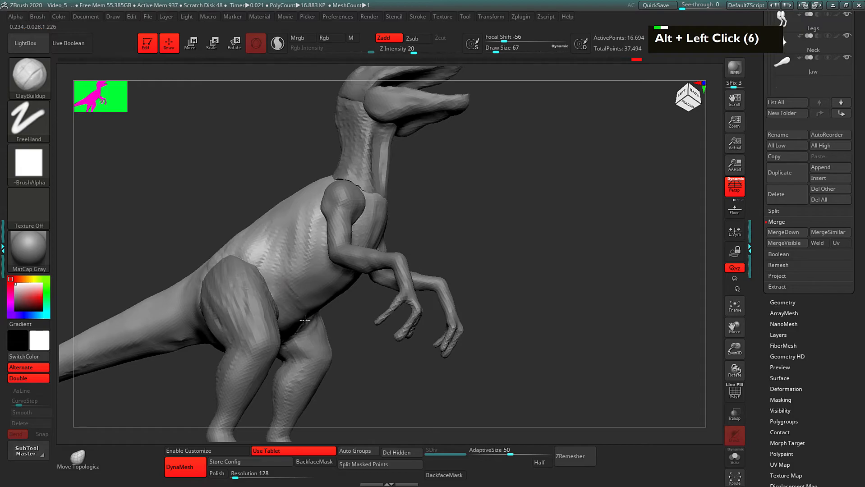
Sculpt the underside of the body, carving hollows around the pelvis between the thighs
{"action": "left_click_drag", "start_coordinate": [482, 232], "coordinate": [457, 224]}
{"action": "left_click_drag", "start_coordinate": [513, 259], "coordinate": [488, 254]}
{"action": "mouse_move", "coordinate": [321, 147]}
{"action": "left_mouse_down"}
{"action": "mouse_move", "coordinate": [373, 146]}
{"action": "mouse_move", "coordinate": [385, 168]}
{"action": "left_mouse_up"}
{"action": "mouse_move", "coordinate": [384, 148]}
{"action": "left_mouse_down"}
{"action": "mouse_move", "coordinate": [337, 123]}
{"action": "mouse_move", "coordinate": [374, 145]}
{"action": "left_mouse_up"}
{"action": "left_click_drag", "start_coordinate": [339, 178], "coordinate": [306, 168]}
{"action": "left_click_drag", "start_coordinate": [325, 174], "coordinate": [304, 166], "text": "alt"}
{"action": "mouse_move", "coordinate": [302, 170]}
{"action": "left_mouse_down", "text": "alt"}
{"action": "mouse_move", "coordinate": [313, 161]}
{"action": "mouse_move", "coordinate": [307, 169]}
{"action": "mouse_move", "coordinate": [390, 158]}
{"action": "left_mouse_up", "text": "alt"}
{"action": "left_click_drag", "start_coordinate": [333, 168], "coordinate": [311, 158], "text": "alt"}
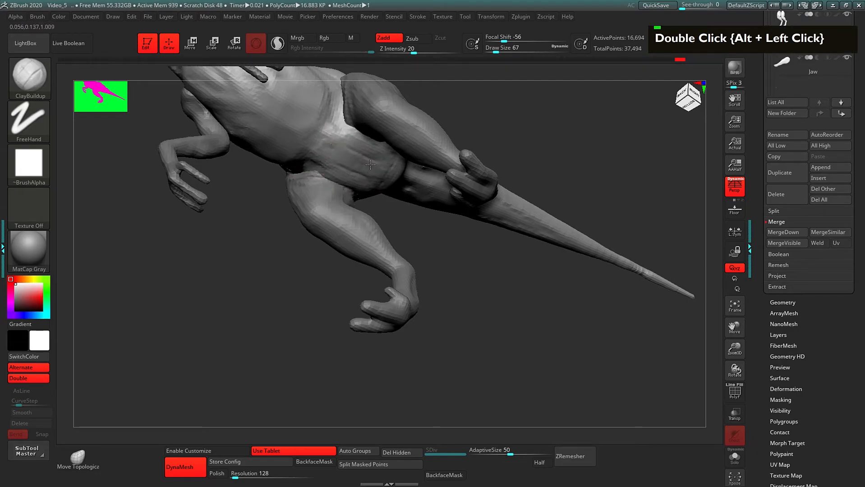
{"action": "left_click_drag", "start_coordinate": [364, 159], "coordinate": [372, 156], "text": "alt"}
{"action": "mouse_move", "coordinate": [486, 89]}
{"action": "left_mouse_down", "text": "alt"}
{"action": "mouse_move", "coordinate": [496, 163]}
{"action": "mouse_move", "coordinate": [448, 183]}
{"action": "mouse_move", "coordinate": [327, 161]}
{"action": "mouse_move", "coordinate": [338, 170]}
{"action": "left_mouse_up", "text": "alt"}
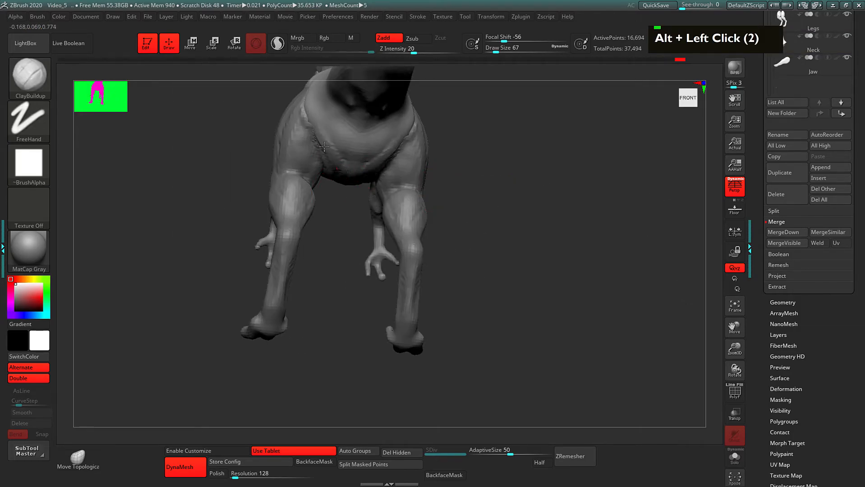
Carve the crease where the lower belly meets the inner thighs with ClayBuildup
{"action": "left_click_drag", "start_coordinate": [463, 174], "coordinate": [428, 176]}
{"action": "mouse_move", "coordinate": [429, 176]}
{"action": "left_mouse_down", "text": "alt"}
{"action": "mouse_move", "coordinate": [426, 200]}
{"action": "mouse_move", "coordinate": [357, 205]}
{"action": "mouse_move", "coordinate": [392, 201]}
{"action": "left_mouse_up", "text": "alt"}
{"action": "left_click_drag", "start_coordinate": [436, 205], "coordinate": [469, 203]}
{"action": "left_click_drag", "start_coordinate": [377, 184], "coordinate": [358, 178], "text": "alt"}
{"action": "mouse_move", "coordinate": [380, 187]}
{"action": "left_mouse_down", "text": "alt"}
{"action": "mouse_move", "coordinate": [368, 178]}
{"action": "mouse_move", "coordinate": [378, 175]}
{"action": "left_mouse_up", "text": "alt"}
{"action": "left_click_drag", "start_coordinate": [428, 199], "coordinate": [460, 202]}
{"action": "mouse_move", "coordinate": [416, 181]}
{"action": "left_mouse_down", "text": "alt"}
{"action": "mouse_move", "coordinate": [408, 204]}
{"action": "mouse_move", "coordinate": [407, 195]}
{"action": "mouse_move", "coordinate": [428, 188]}
{"action": "left_mouse_up", "text": "alt"}
Build up the pelvis muscle behind the thigh and below the tail base
{"action": "left_click_drag", "start_coordinate": [386, 209], "coordinate": [435, 187]}
{"action": "mouse_move", "coordinate": [402, 191]}
{"action": "left_mouse_down"}
{"action": "mouse_move", "coordinate": [451, 182]}
{"action": "mouse_move", "coordinate": [387, 197]}
{"action": "left_mouse_up"}
{"action": "left_click_drag", "start_coordinate": [474, 215], "coordinate": [419, 221]}
{"action": "mouse_move", "coordinate": [378, 206]}
{"action": "left_mouse_down"}
{"action": "mouse_move", "coordinate": [390, 194]}
{"action": "mouse_move", "coordinate": [385, 212]}
{"action": "mouse_move", "coordinate": [374, 182]}
{"action": "left_mouse_up"}
{"action": "left_click_drag", "start_coordinate": [473, 211], "coordinate": [532, 218]}
Show the floor reference image in the right side view and turn off perspective
{"action": "mouse_move", "coordinate": [457, 238]}
{"action": "left_mouse_down", "text": "alt"}
{"action": "mouse_move", "coordinate": [467, 264]}
{"action": "mouse_move", "coordinate": [431, 253]}
{"action": "left_mouse_up", "text": "alt"}
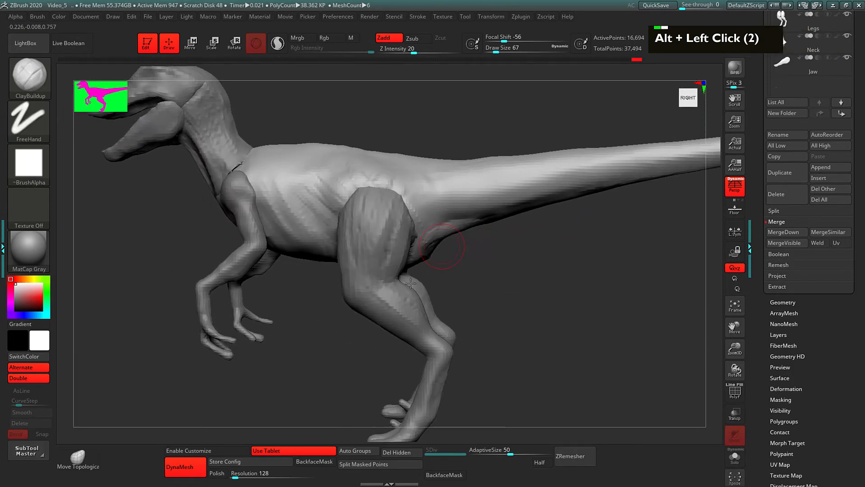
{"action": "left_click_drag", "start_coordinate": [482, 270], "coordinate": [458, 248], "text": "alt"}
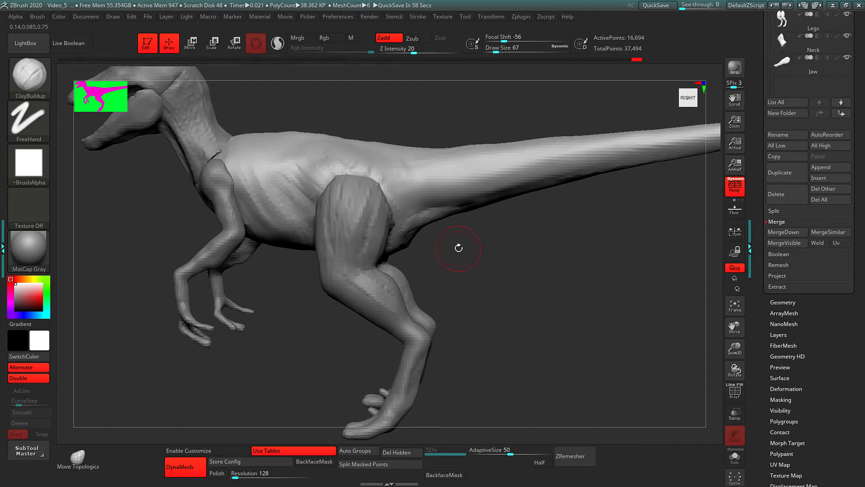
{"action": "left_click_drag", "start_coordinate": [467, 252], "coordinate": [445, 264], "text": "alt"}
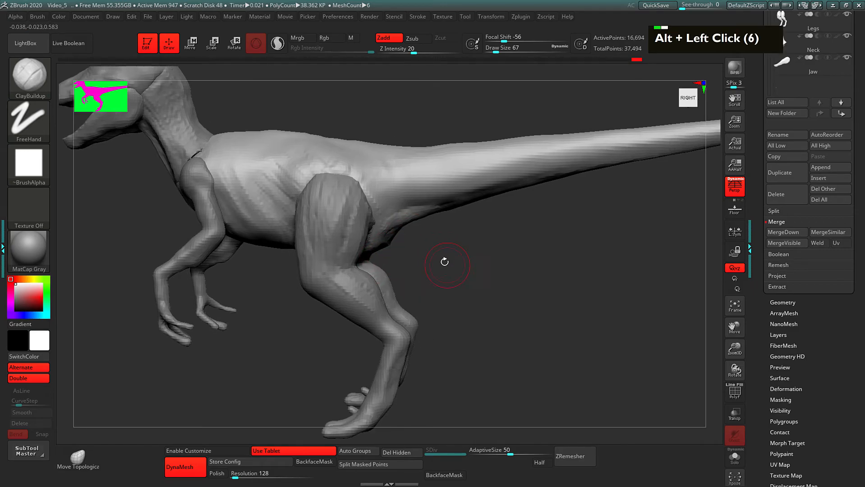
{"action": "key", "text": "s"}
{"action": "key", "text": "s"}
{"action": "left_click", "coordinate": [735, 206]}
{"action": "left_click", "coordinate": [734, 193]}
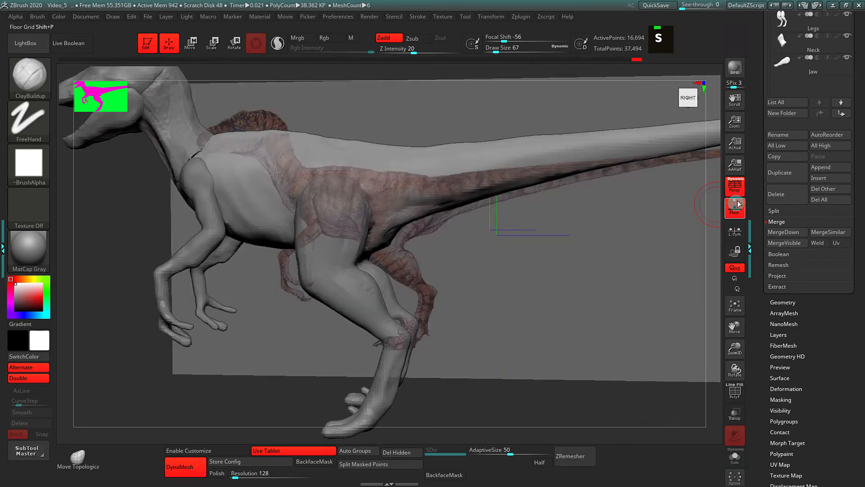
{"action": "mouse_move", "coordinate": [599, 269]}
{"action": "left_mouse_down", "text": "alt"}
{"action": "mouse_move", "coordinate": [631, 263]}
{"action": "mouse_move", "coordinate": [631, 274]}
{"action": "mouse_move", "coordinate": [586, 289]}
{"action": "mouse_move", "coordinate": [601, 292]}
{"action": "left_mouse_up", "text": "alt"}
Set the Move brush draw size to 96 and reshape the pelvis below the tail and the belly to match the reference
{"action": "key", "text": "1"}
{"action": "key", "text": "space"}
{"action": "left_click_drag", "start_coordinate": [496, 251], "coordinate": [498, 250]}
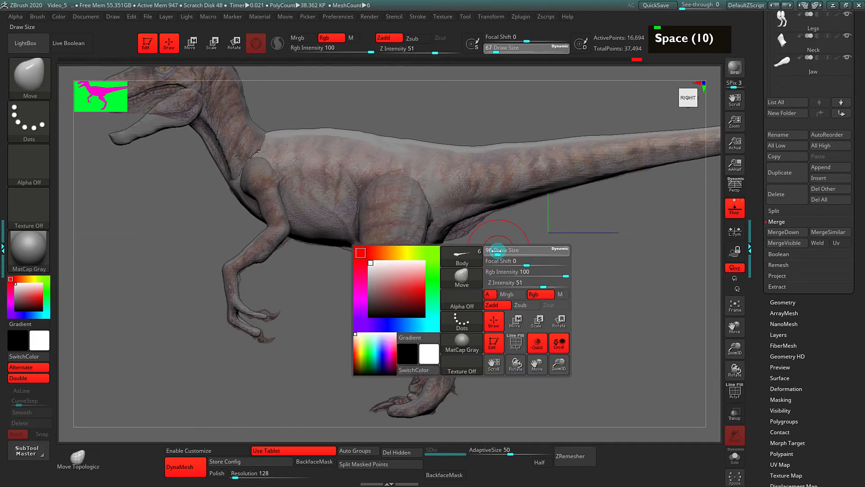
{"action": "left_click_drag", "start_coordinate": [465, 225], "coordinate": [487, 217]}
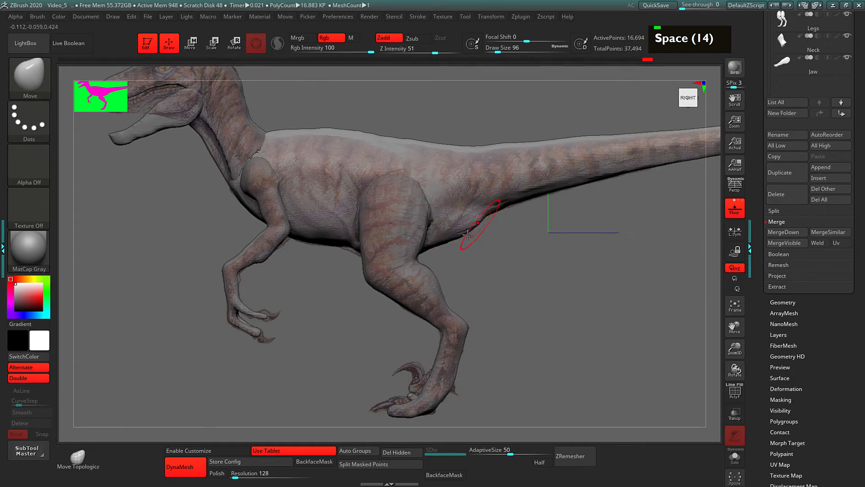
{"action": "left_click_drag", "start_coordinate": [350, 245], "coordinate": [339, 249]}
{"action": "mouse_move", "coordinate": [294, 272]}
{"action": "left_mouse_down", "text": "alt"}
{"action": "mouse_move", "coordinate": [305, 279]}
{"action": "mouse_move", "coordinate": [287, 262]}
{"action": "left_mouse_up", "text": "alt"}
{"action": "mouse_move", "coordinate": [426, 313]}
{"action": "left_mouse_down"}
{"action": "mouse_move", "coordinate": [454, 313]}
{"action": "mouse_move", "coordinate": [438, 331]}
{"action": "left_mouse_up"}
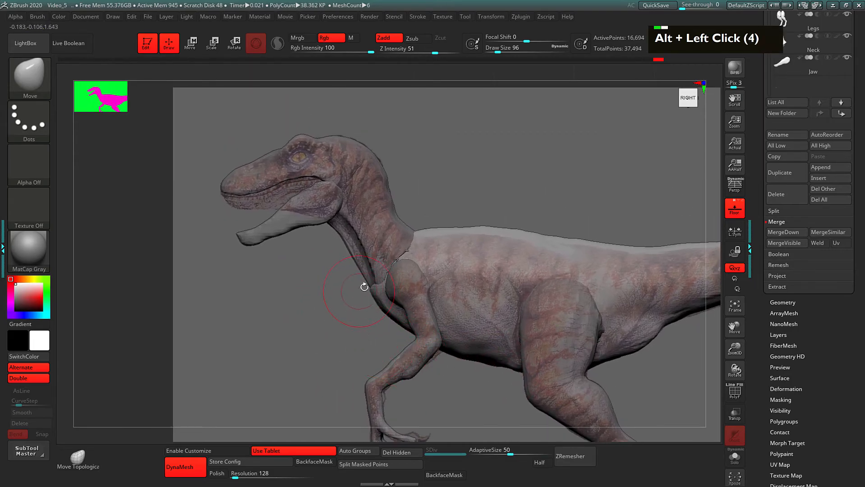
Switch to the Neck subtool and adjust the neck outline to the reference with the Move brush
{"action": "left_click_drag", "start_coordinate": [334, 286], "coordinate": [349, 312], "text": "alt"}
{"action": "left_click", "coordinate": [373, 237], "text": "alt"}
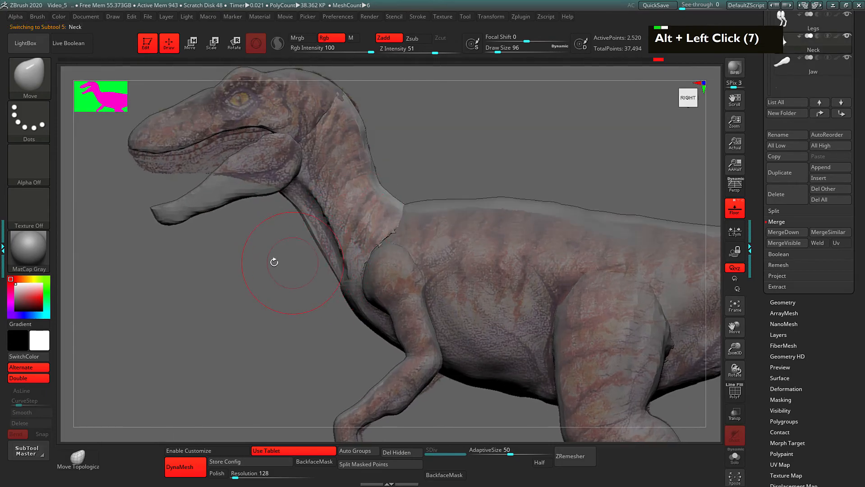
{"action": "left_click_drag", "start_coordinate": [276, 262], "coordinate": [303, 276], "text": "alt"}
{"action": "key", "text": "space"}
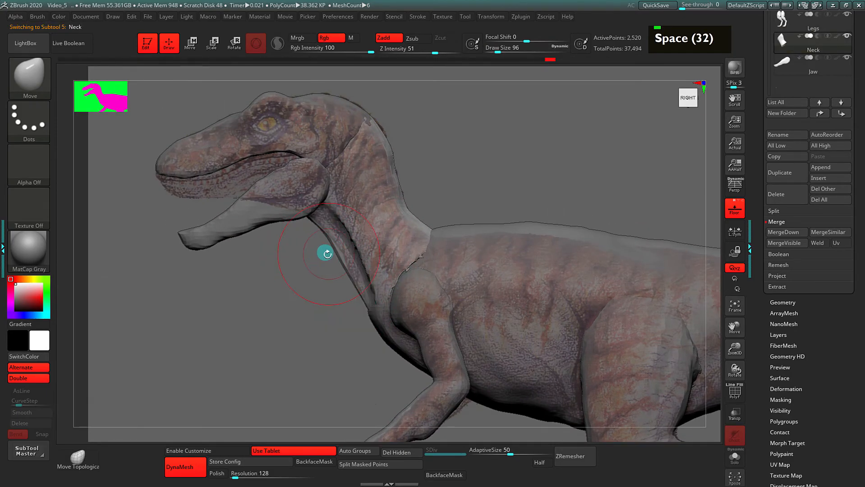
{"action": "left_click_drag", "start_coordinate": [331, 251], "coordinate": [411, 208], "text": "alt"}
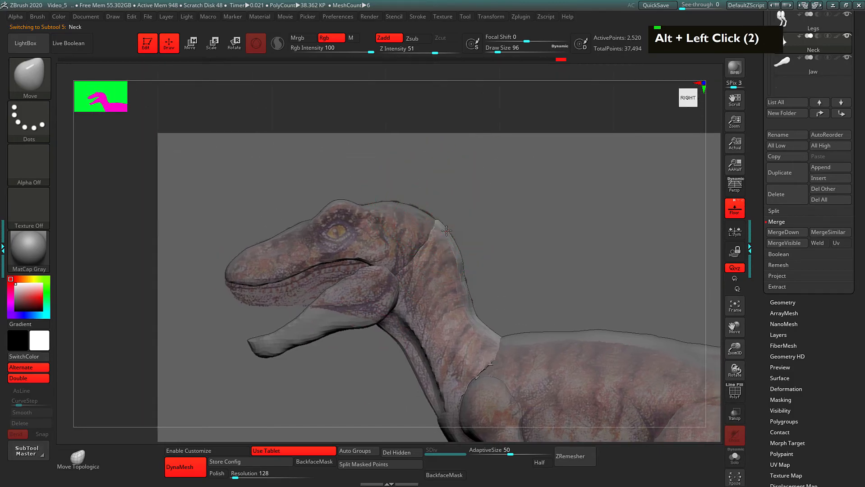
Switch to the Head subtool and move the back of the head to meet the neck outline
{"action": "left_click", "coordinate": [396, 205], "text": "alt"}
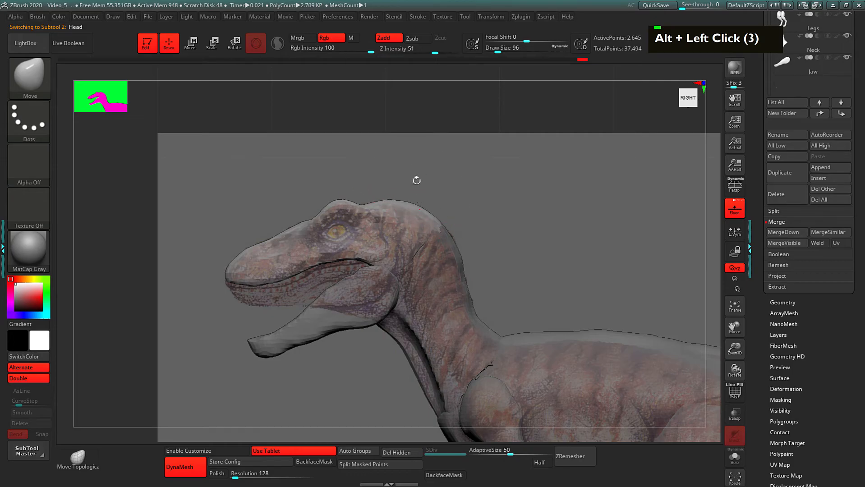
{"action": "left_click", "coordinate": [416, 197], "text": "alt"}
{"action": "left_click", "coordinate": [404, 307], "text": "alt"}
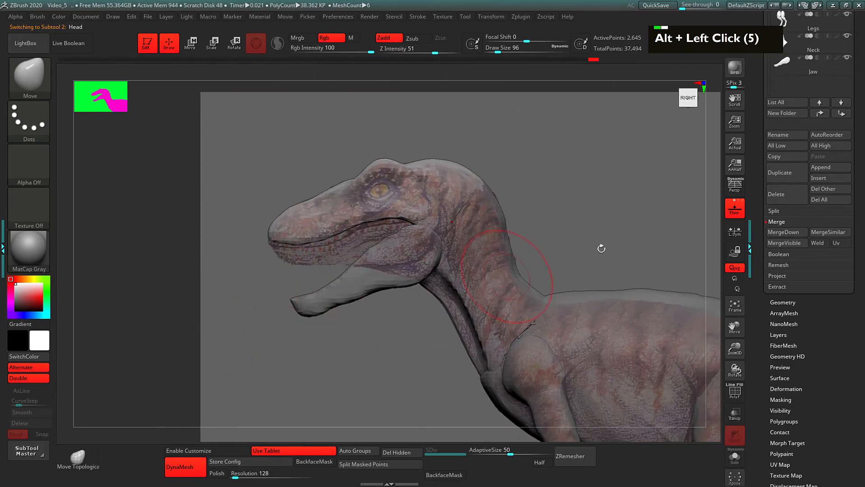
Hide the floor reference image and turn perspective back on
{"action": "left_click", "coordinate": [732, 210]}
{"action": "left_click", "coordinate": [730, 188]}
{"action": "left_click_drag", "start_coordinate": [598, 221], "coordinate": [559, 239], "text": "alt"}
{"action": "mouse_move", "coordinate": [632, 334]}
{"action": "left_mouse_down", "text": "alt"}
{"action": "mouse_move", "coordinate": [536, 250]}
{"action": "mouse_move", "coordinate": [543, 263]}
{"action": "left_mouse_up", "text": "alt"}
{"action": "mouse_move", "coordinate": [543, 264]}
{"action": "left_mouse_down"}
{"action": "mouse_move", "coordinate": [578, 248]}
{"action": "mouse_move", "coordinate": [517, 243]}
{"action": "mouse_move", "coordinate": [503, 179]}
{"action": "mouse_move", "coordinate": [519, 211]}
{"action": "left_mouse_up"}
Select the Body subtool and sculpt the pelvis and tail base with ClayBuildup at draw size 81
{"action": "key", "text": "space"}
{"action": "left_click", "coordinate": [491, 229], "text": "alt"}
{"action": "key", "text": "2"}
{"action": "mouse_move", "coordinate": [518, 212]}
{"action": "left_mouse_down", "text": "alt"}
{"action": "mouse_move", "coordinate": [517, 203]}
{"action": "mouse_move", "coordinate": [502, 212]}
{"action": "left_mouse_up", "text": "alt"}
{"action": "mouse_move", "coordinate": [479, 169]}
{"action": "left_mouse_down"}
{"action": "mouse_move", "coordinate": [450, 199]}
{"action": "mouse_move", "coordinate": [438, 167]}
{"action": "mouse_move", "coordinate": [446, 160]}
{"action": "mouse_move", "coordinate": [463, 166]}
{"action": "mouse_move", "coordinate": [461, 140]}
{"action": "left_mouse_up"}
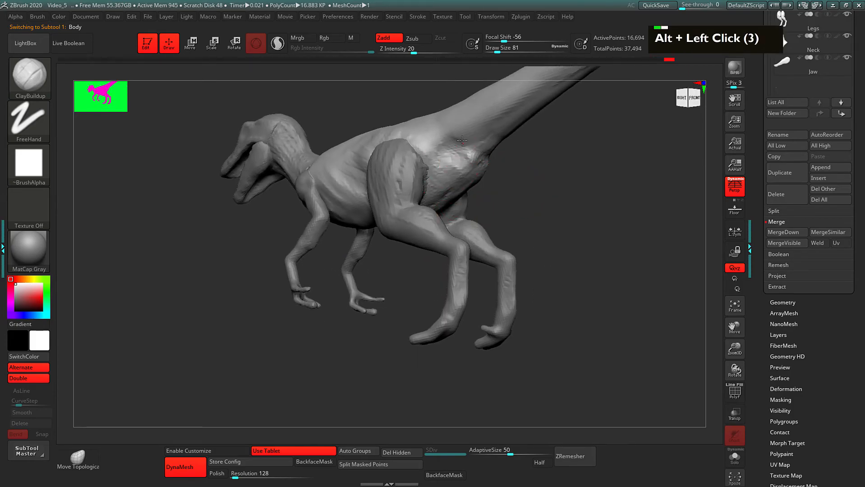
{"action": "left_click_drag", "start_coordinate": [498, 181], "coordinate": [532, 189]}
{"action": "mouse_move", "coordinate": [422, 156]}
{"action": "left_mouse_down"}
{"action": "mouse_move", "coordinate": [510, 107]}
{"action": "mouse_move", "coordinate": [489, 197]}
{"action": "left_mouse_up"}
Smooth the pelvis, tail base, flank and ribcage of the body
{"action": "mouse_move", "coordinate": [402, 191]}
{"action": "left_mouse_down", "text": "shift"}
{"action": "mouse_move", "coordinate": [447, 165]}
{"action": "mouse_move", "coordinate": [467, 165]}
{"action": "left_mouse_up", "text": "shift"}
{"action": "left_click_drag", "start_coordinate": [391, 222], "coordinate": [372, 234], "text": "shift"}
{"action": "left_click_drag", "start_coordinate": [375, 232], "coordinate": [361, 249], "text": "shift"}
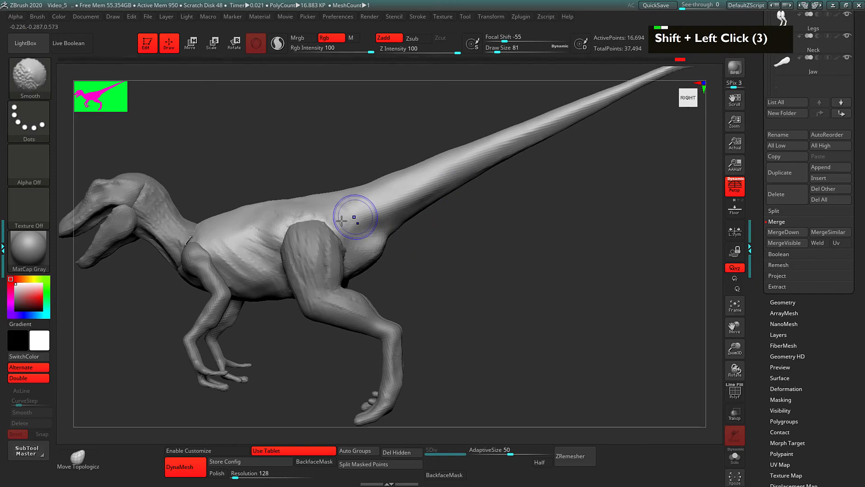
{"action": "left_click_drag", "start_coordinate": [294, 217], "coordinate": [233, 255], "text": "shift"}
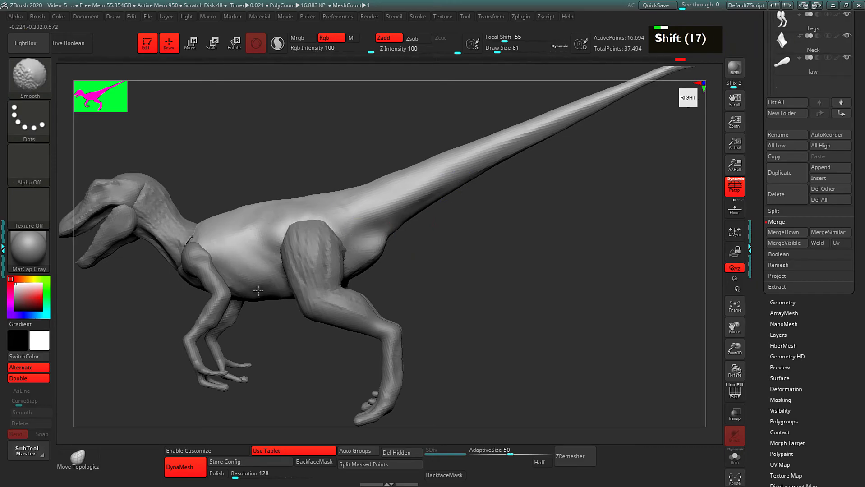
{"action": "left_click_drag", "start_coordinate": [538, 256], "coordinate": [446, 267]}
{"action": "left_click_drag", "start_coordinate": [411, 236], "coordinate": [349, 254], "text": "shift"}
Sculpt the hip around the top of the thigh with ClayBuildup, carving the transition into the flank
{"action": "mouse_move", "coordinate": [456, 265]}
{"action": "left_mouse_down"}
{"action": "mouse_move", "coordinate": [508, 259]}
{"action": "mouse_move", "coordinate": [461, 263]}
{"action": "left_mouse_up"}
{"action": "mouse_move", "coordinate": [414, 225]}
{"action": "left_mouse_down"}
{"action": "mouse_move", "coordinate": [419, 206]}
{"action": "mouse_move", "coordinate": [436, 202]}
{"action": "left_mouse_up"}
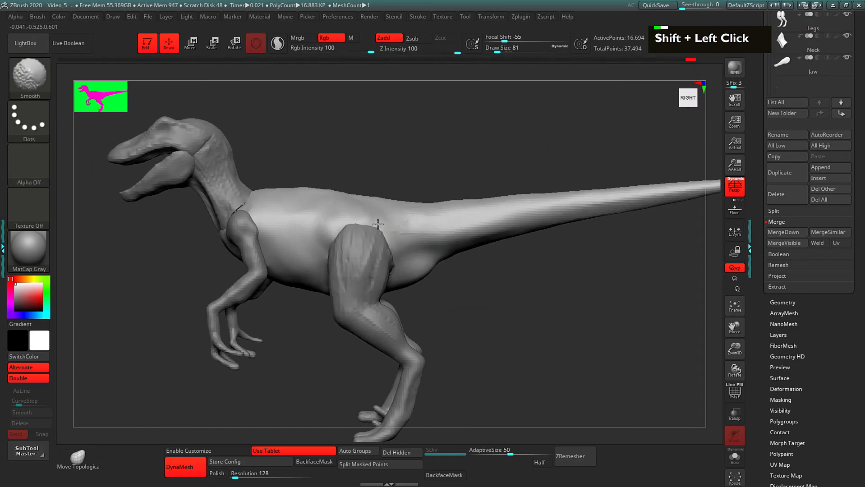
{"action": "left_click_drag", "start_coordinate": [415, 152], "coordinate": [453, 158]}
{"action": "left_click_drag", "start_coordinate": [357, 228], "coordinate": [354, 209], "text": "alt"}
{"action": "left_click_drag", "start_coordinate": [377, 221], "coordinate": [371, 202], "text": "alt"}
{"action": "mouse_move", "coordinate": [380, 230]}
{"action": "left_mouse_down", "text": "alt"}
{"action": "mouse_move", "coordinate": [366, 210]}
{"action": "mouse_move", "coordinate": [354, 255]}
{"action": "left_mouse_up", "text": "alt"}
{"action": "left_click_drag", "start_coordinate": [358, 252], "coordinate": [347, 277]}
Carve the flank beside the thigh from a lower angle and smooth the back and hip area
{"action": "left_click_drag", "start_coordinate": [321, 351], "coordinate": [333, 313], "text": "alt"}
{"action": "mouse_move", "coordinate": [333, 313]}
{"action": "left_mouse_down"}
{"action": "mouse_move", "coordinate": [320, 303]}
{"action": "mouse_move", "coordinate": [316, 273]}
{"action": "mouse_move", "coordinate": [359, 286]}
{"action": "left_mouse_up"}
{"action": "mouse_move", "coordinate": [342, 279]}
{"action": "left_mouse_down", "text": "alt"}
{"action": "mouse_move", "coordinate": [367, 286]}
{"action": "mouse_move", "coordinate": [343, 276]}
{"action": "mouse_move", "coordinate": [374, 227]}
{"action": "left_mouse_up", "text": "alt"}
{"action": "left_click_drag", "start_coordinate": [397, 146], "coordinate": [500, 208]}
{"action": "mouse_move", "coordinate": [389, 208]}
{"action": "left_mouse_down", "text": "shift"}
{"action": "mouse_move", "coordinate": [381, 234]}
{"action": "mouse_move", "coordinate": [426, 247]}
{"action": "mouse_move", "coordinate": [444, 228]}
{"action": "mouse_move", "coordinate": [434, 229]}
{"action": "left_mouse_up", "text": "shift"}
{"action": "mouse_move", "coordinate": [450, 324]}
{"action": "left_mouse_down", "text": "alt"}
{"action": "mouse_move", "coordinate": [376, 346]}
{"action": "mouse_move", "coordinate": [326, 336]}
{"action": "left_mouse_up", "text": "alt"}
{"action": "mouse_move", "coordinate": [363, 154]}
{"action": "left_mouse_down", "text": "shift"}
{"action": "mouse_move", "coordinate": [368, 183]}
{"action": "mouse_move", "coordinate": [426, 154]}
{"action": "mouse_move", "coordinate": [435, 137]}
{"action": "mouse_move", "coordinate": [414, 135]}
{"action": "mouse_move", "coordinate": [444, 143]}
{"action": "mouse_move", "coordinate": [443, 121]}
{"action": "mouse_move", "coordinate": [409, 131]}
{"action": "mouse_move", "coordinate": [374, 193]}
{"action": "left_mouse_up", "text": "shift"}
Adjust the ClayBuildup draw size and add diagonal rib strokes on the flank in front of the thigh
{"action": "key", "text": "space"}
{"action": "left_click", "coordinate": [442, 129]}
{"action": "left_click_drag", "start_coordinate": [423, 173], "coordinate": [406, 209]}
{"action": "left_click_drag", "start_coordinate": [411, 135], "coordinate": [361, 201], "text": "alt"}
{"action": "mouse_move", "coordinate": [361, 120]}
{"action": "left_mouse_down", "text": "alt"}
{"action": "mouse_move", "coordinate": [415, 144]}
{"action": "mouse_move", "coordinate": [409, 135]}
{"action": "left_mouse_up", "text": "alt"}
{"action": "left_click_drag", "start_coordinate": [384, 206], "coordinate": [397, 230]}
{"action": "left_click_drag", "start_coordinate": [373, 225], "coordinate": [396, 250]}
{"action": "left_click_drag", "start_coordinate": [366, 231], "coordinate": [391, 254]}
{"action": "left_click_drag", "start_coordinate": [356, 237], "coordinate": [395, 260]}
Set the draw size to 43 and add finer rib strokes to the upper ribcage
{"action": "mouse_move", "coordinate": [417, 155]}
{"action": "left_mouse_down", "text": "alt"}
{"action": "mouse_move", "coordinate": [426, 158]}
{"action": "mouse_move", "coordinate": [425, 146]}
{"action": "left_mouse_up", "text": "alt"}
{"action": "key", "text": "space"}
{"action": "left_click_drag", "start_coordinate": [436, 157], "coordinate": [412, 140]}
{"action": "left_click_drag", "start_coordinate": [353, 213], "coordinate": [357, 244]}
{"action": "left_click_drag", "start_coordinate": [360, 197], "coordinate": [370, 242]}
{"action": "mouse_move", "coordinate": [360, 201]}
{"action": "left_mouse_down"}
{"action": "mouse_move", "coordinate": [377, 239]}
{"action": "mouse_move", "coordinate": [350, 236]}
{"action": "mouse_move", "coordinate": [375, 216]}
{"action": "left_mouse_up"}
Smooth the new rib strokes and the ridges above and behind the top of the thigh
{"action": "left_click_drag", "start_coordinate": [366, 198], "coordinate": [368, 223], "text": "shift"}
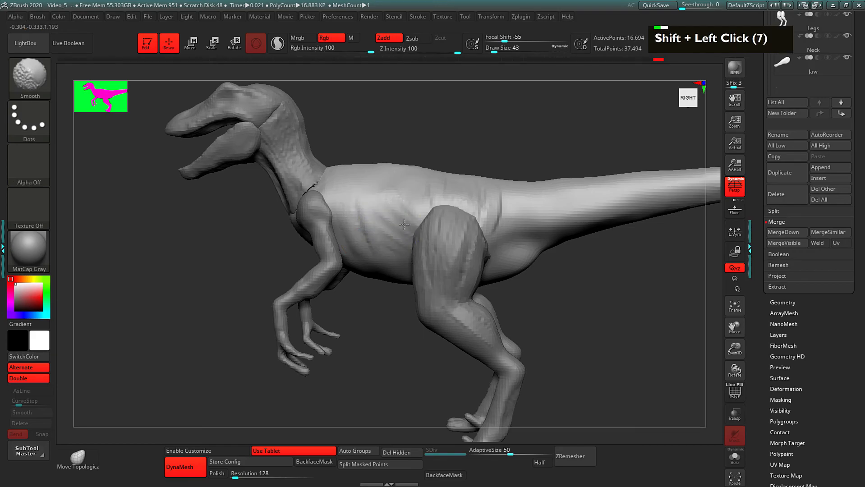
{"action": "left_click_drag", "start_coordinate": [451, 198], "coordinate": [440, 191], "text": "shift"}
{"action": "left_click_drag", "start_coordinate": [440, 189], "coordinate": [424, 187], "text": "shift"}
{"action": "left_click_drag", "start_coordinate": [499, 204], "coordinate": [496, 223], "text": "shift"}
{"action": "left_click_drag", "start_coordinate": [495, 206], "coordinate": [487, 221], "text": "shift"}
{"action": "left_click_drag", "start_coordinate": [485, 208], "coordinate": [475, 216], "text": "shift"}
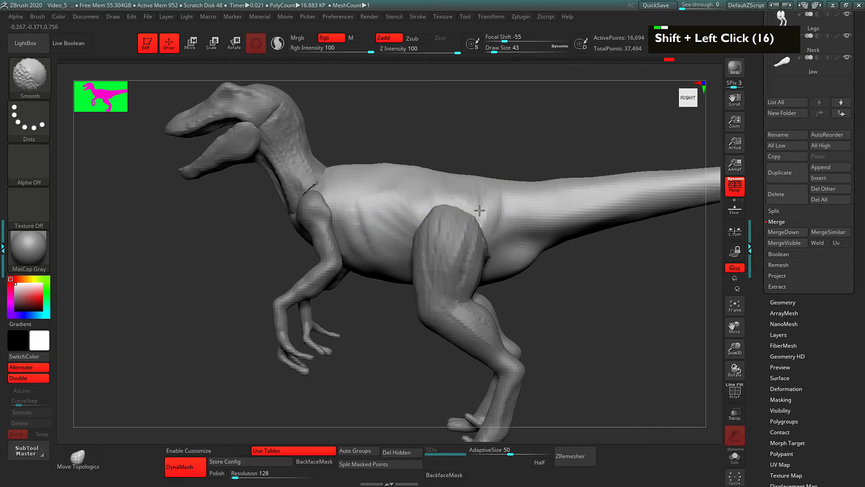
Add a row of vertical ClayBuildup rib strokes on the ribcage just behind the shoulder
{"action": "left_click_drag", "start_coordinate": [513, 136], "coordinate": [501, 131]}
{"action": "mouse_move", "coordinate": [501, 131]}
{"action": "left_mouse_down", "text": "alt"}
{"action": "mouse_move", "coordinate": [493, 123]}
{"action": "mouse_move", "coordinate": [487, 131]}
{"action": "mouse_move", "coordinate": [503, 166]}
{"action": "mouse_move", "coordinate": [417, 165]}
{"action": "left_mouse_up", "text": "alt"}
{"action": "left_click_drag", "start_coordinate": [417, 166], "coordinate": [440, 191], "text": "alt"}
{"action": "mouse_move", "coordinate": [322, 203]}
{"action": "left_mouse_down"}
{"action": "mouse_move", "coordinate": [324, 218]}
{"action": "mouse_move", "coordinate": [313, 218]}
{"action": "left_mouse_up"}
{"action": "mouse_move", "coordinate": [322, 192]}
{"action": "left_mouse_down"}
{"action": "mouse_move", "coordinate": [311, 221]}
{"action": "mouse_move", "coordinate": [323, 224]}
{"action": "left_mouse_up"}
{"action": "left_click_drag", "start_coordinate": [332, 194], "coordinate": [328, 226]}
{"action": "left_click_drag", "start_coordinate": [336, 195], "coordinate": [338, 232]}
{"action": "left_click_drag", "start_coordinate": [345, 197], "coordinate": [342, 236]}
{"action": "mouse_move", "coordinate": [350, 198]}
{"action": "left_mouse_down"}
{"action": "mouse_move", "coordinate": [346, 238]}
{"action": "mouse_move", "coordinate": [354, 240]}
{"action": "left_mouse_up"}
{"action": "left_click_drag", "start_coordinate": [365, 200], "coordinate": [363, 243]}
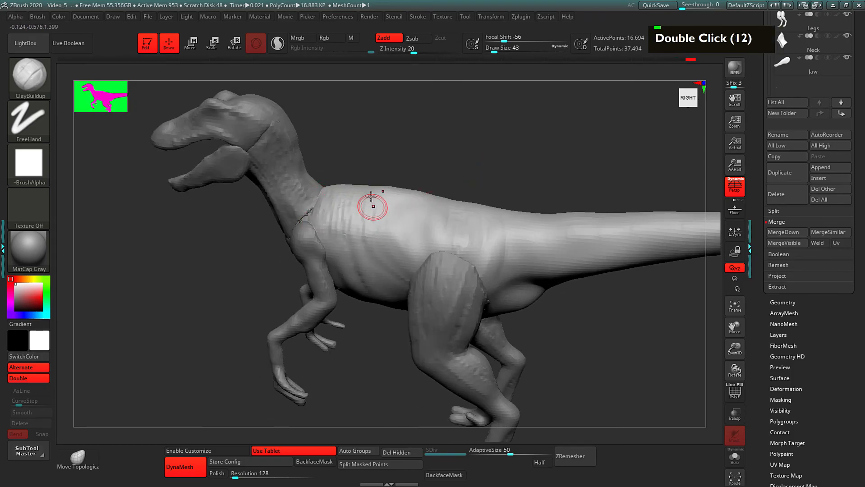
Continue the vertical rib strokes along the flank towards the hip
{"action": "left_click_drag", "start_coordinate": [388, 207], "coordinate": [393, 242]}
{"action": "left_click_drag", "start_coordinate": [394, 209], "coordinate": [403, 250]}
{"action": "left_click_drag", "start_coordinate": [406, 221], "coordinate": [412, 250]}
{"action": "left_click_drag", "start_coordinate": [414, 224], "coordinate": [423, 244]}
{"action": "left_click_drag", "start_coordinate": [412, 203], "coordinate": [420, 239]}
{"action": "left_click_drag", "start_coordinate": [417, 205], "coordinate": [425, 239]}
Add crosswise ClayBuildup strokes along the tail from its base towards the tip
{"action": "left_click_drag", "start_coordinate": [522, 166], "coordinate": [396, 196], "text": "alt"}
{"action": "left_click_drag", "start_coordinate": [397, 196], "coordinate": [391, 189], "text": "alt"}
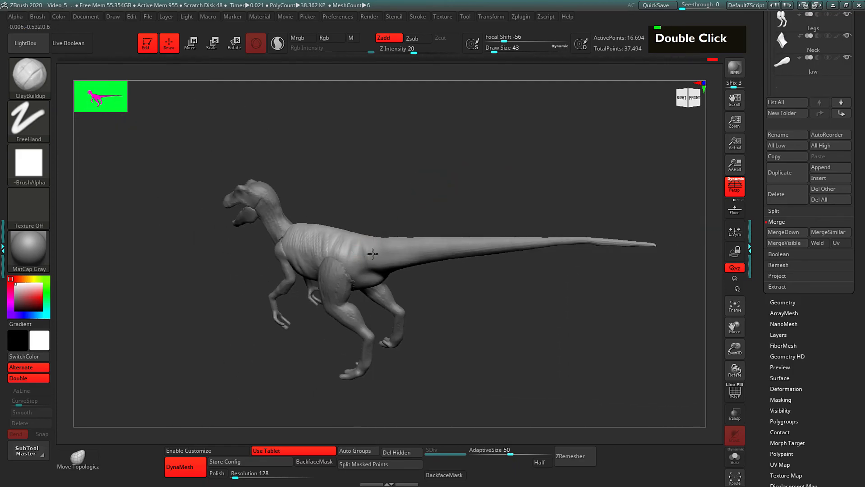
{"action": "left_click_drag", "start_coordinate": [369, 239], "coordinate": [371, 242]}
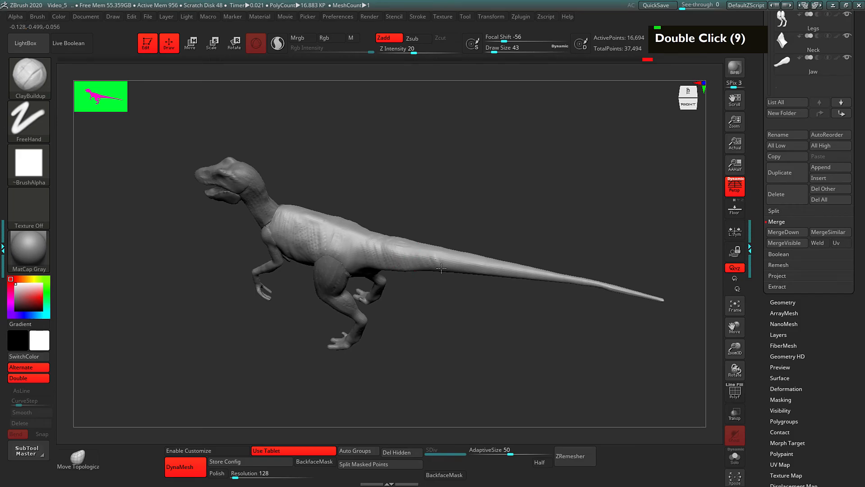
{"action": "double_click", "coordinate": [498, 271]}
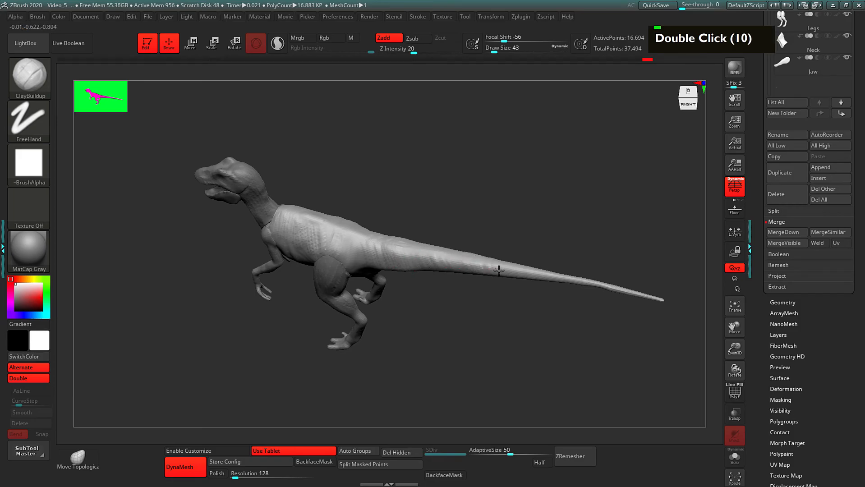
{"action": "left_click_drag", "start_coordinate": [543, 273], "coordinate": [551, 275]}
{"action": "mouse_move", "coordinate": [457, 305]}
{"action": "left_mouse_down", "text": "alt"}
{"action": "mouse_move", "coordinate": [505, 322]}
{"action": "mouse_move", "coordinate": [429, 135]}
{"action": "left_mouse_up", "text": "alt"}
{"action": "left_click_drag", "start_coordinate": [465, 245], "coordinate": [280, 234]}
{"action": "mouse_move", "coordinate": [540, 235]}
{"action": "left_mouse_down", "text": "alt"}
{"action": "mouse_move", "coordinate": [482, 218]}
{"action": "mouse_move", "coordinate": [378, 232]}
{"action": "mouse_move", "coordinate": [461, 224]}
{"action": "left_mouse_up", "text": "alt"}
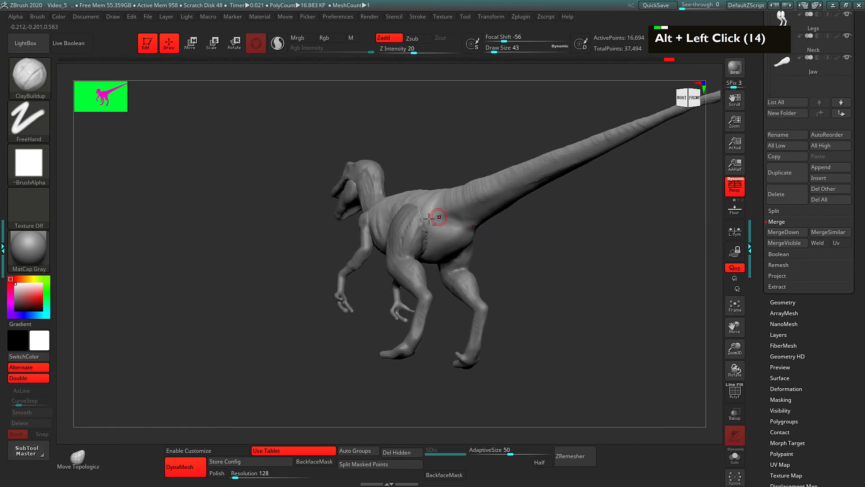
Sculpt the tail from behind with ClayBuildup and smooth the tail base and pelvis
{"action": "left_click_drag", "start_coordinate": [478, 198], "coordinate": [576, 152]}
{"action": "mouse_move", "coordinate": [544, 178]}
{"action": "left_mouse_down", "text": "shift"}
{"action": "mouse_move", "coordinate": [454, 222]}
{"action": "mouse_move", "coordinate": [512, 233]}
{"action": "mouse_move", "coordinate": [497, 229]}
{"action": "left_mouse_up", "text": "shift"}
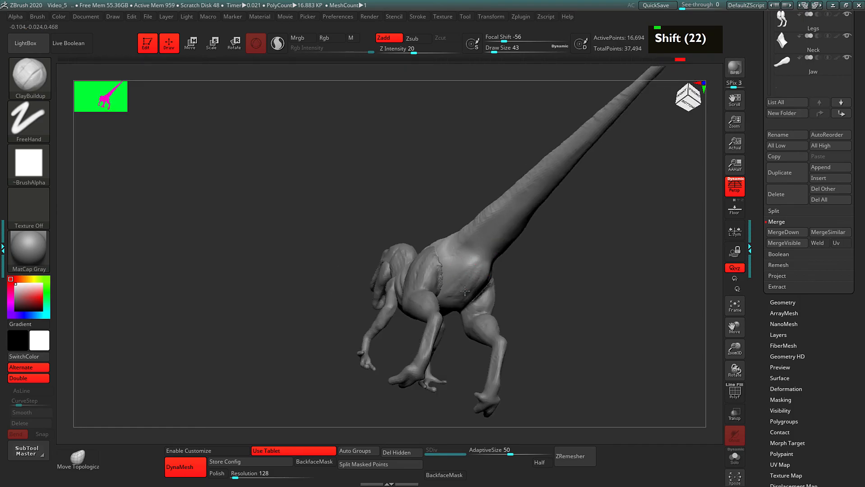
{"action": "left_click", "coordinate": [461, 282], "text": "shift"}
{"action": "left_click_drag", "start_coordinate": [479, 275], "coordinate": [466, 280], "text": "shift"}
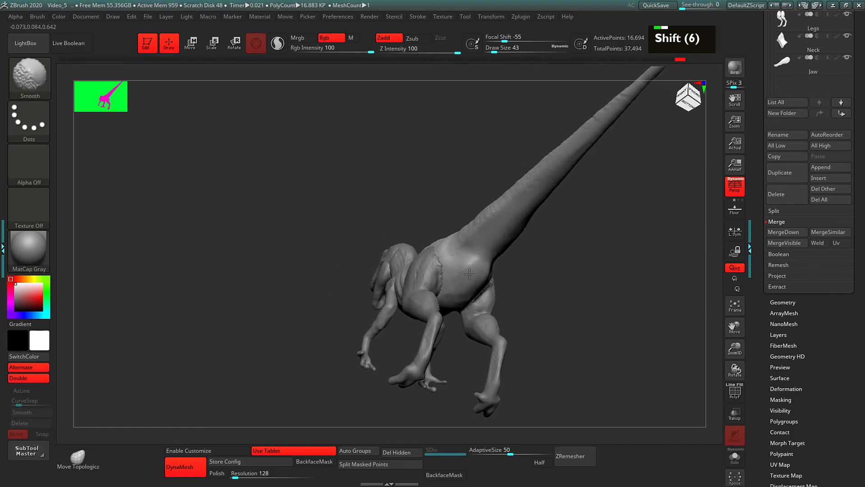
{"action": "mouse_move", "coordinate": [514, 267]}
{"action": "left_mouse_down", "text": "shift"}
{"action": "mouse_move", "coordinate": [546, 275]}
{"action": "mouse_move", "coordinate": [525, 276]}
{"action": "left_mouse_up", "text": "shift"}
Isolate the body with Solo to inspect its hip and pelvis, and examine the whole raptor from the opposite side
{"action": "left_click_drag", "start_coordinate": [579, 272], "coordinate": [443, 259], "text": "alt"}
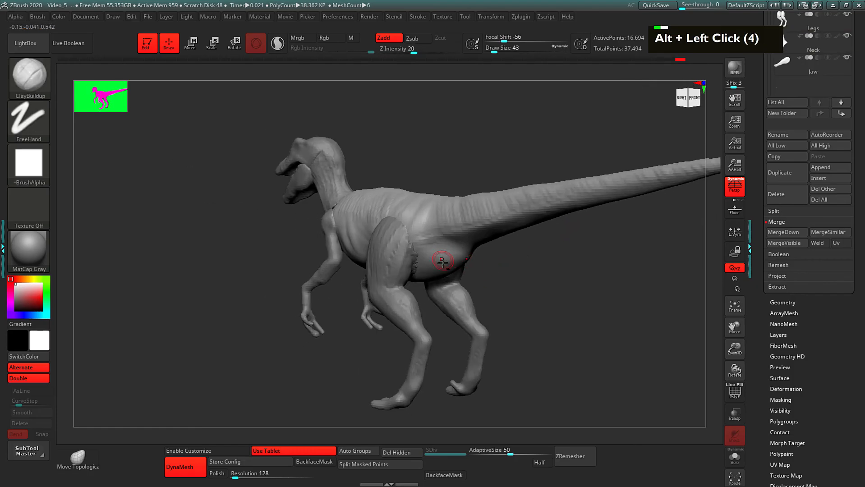
{"action": "key", "text": "alt+s"}
{"action": "left_click_drag", "start_coordinate": [504, 272], "coordinate": [440, 271], "text": "alt"}
{"action": "mouse_move", "coordinate": [426, 248]}
{"action": "left_mouse_down", "text": "alt"}
{"action": "mouse_move", "coordinate": [453, 268]}
{"action": "mouse_move", "coordinate": [542, 283]}
{"action": "left_mouse_up", "text": "alt"}
{"action": "left_click_drag", "start_coordinate": [350, 283], "coordinate": [386, 287]}
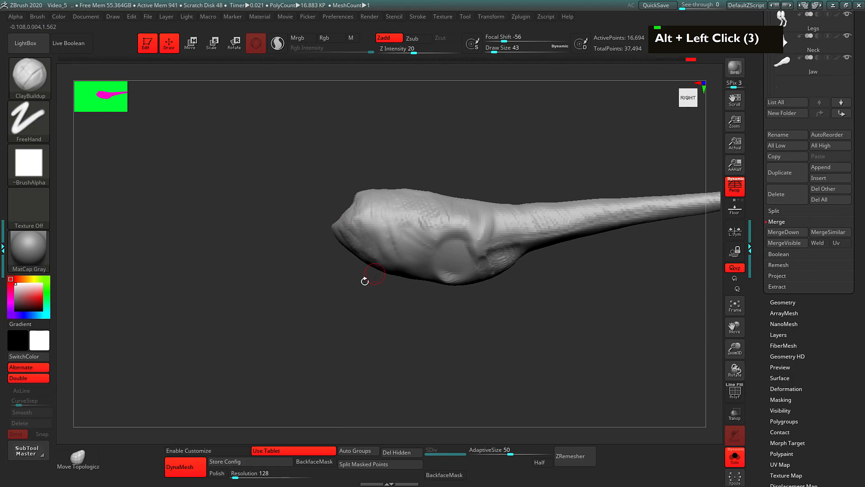
{"action": "left_click", "coordinate": [485, 325], "text": "alt"}
{"action": "left_click_drag", "start_coordinate": [419, 293], "coordinate": [533, 272], "text": "alt"}
{"action": "left_click_drag", "start_coordinate": [511, 240], "coordinate": [551, 240]}
{"action": "mouse_move", "coordinate": [441, 219]}
{"action": "left_mouse_down", "text": "alt"}
{"action": "mouse_move", "coordinate": [417, 227]}
{"action": "mouse_move", "coordinate": [403, 219]}
{"action": "mouse_move", "coordinate": [363, 251]}
{"action": "mouse_move", "coordinate": [373, 220]}
{"action": "left_mouse_up", "text": "alt"}
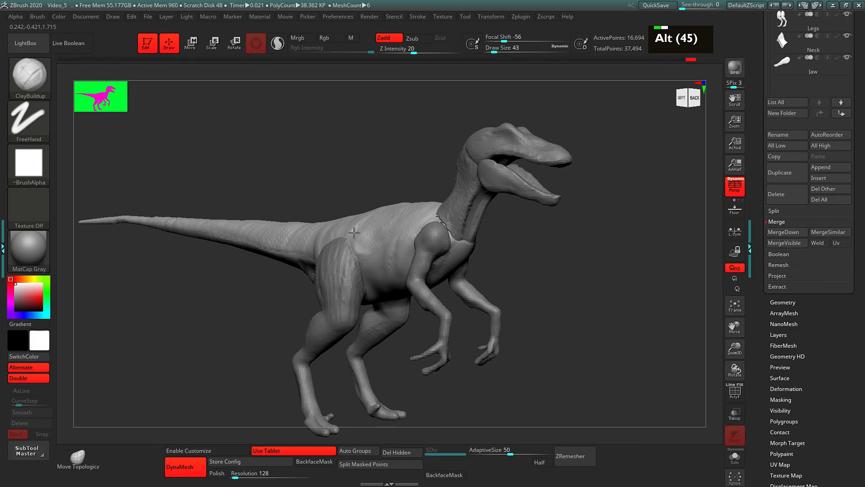
{"action": "left_click", "coordinate": [373, 246], "text": "alt"}
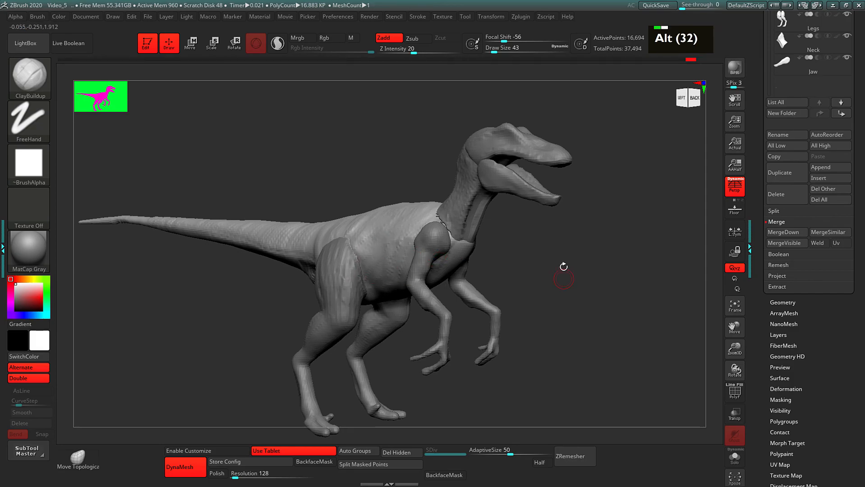
{"action": "left_click", "coordinate": [537, 296], "text": "alt"}
{"action": "left_click", "coordinate": [528, 301], "text": "alt"}
{"action": "mouse_move", "coordinate": [529, 301]}
{"action": "left_mouse_down", "text": "alt"}
{"action": "mouse_move", "coordinate": [541, 304]}
{"action": "mouse_move", "coordinate": [521, 301]}
{"action": "mouse_move", "coordinate": [529, 301]}
{"action": "left_mouse_up", "text": "alt"}
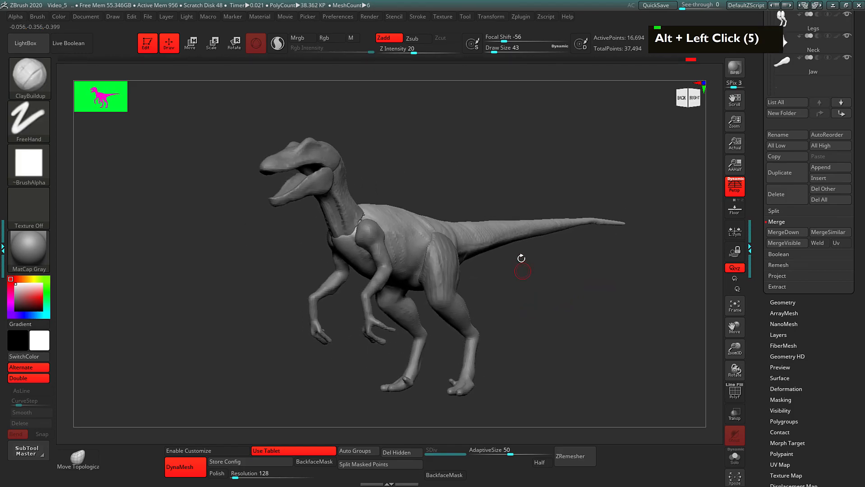